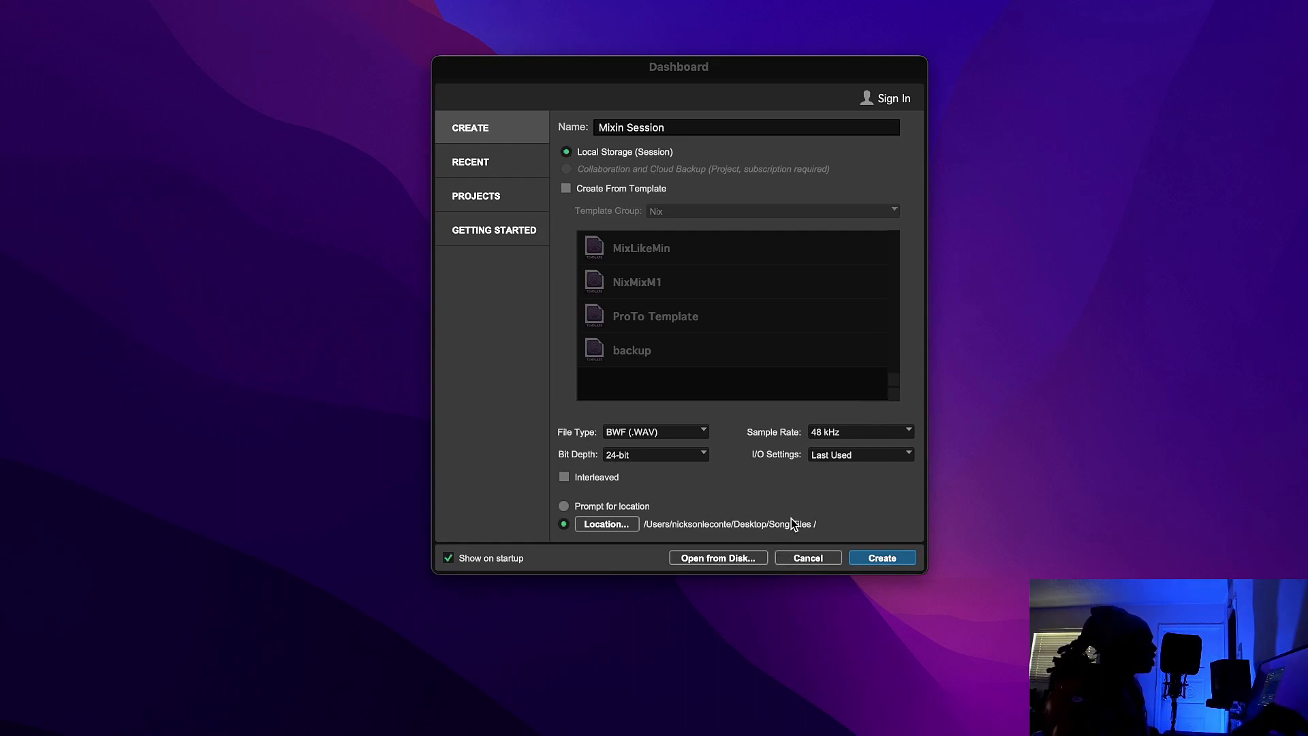
Create the local session Mixin Session as 24-bit BWF (.WAV) at 48 kHz without a template, and enlarge its edit window.
click(893, 552)
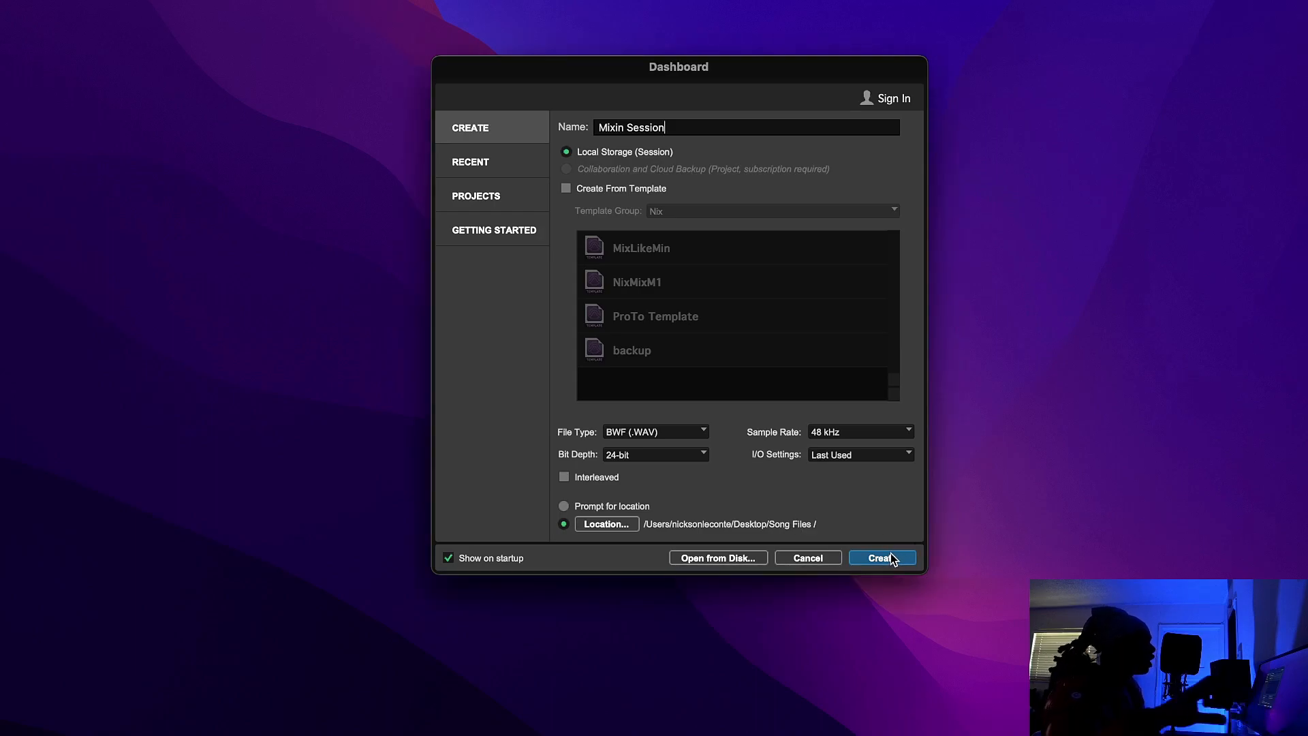
click(892, 558)
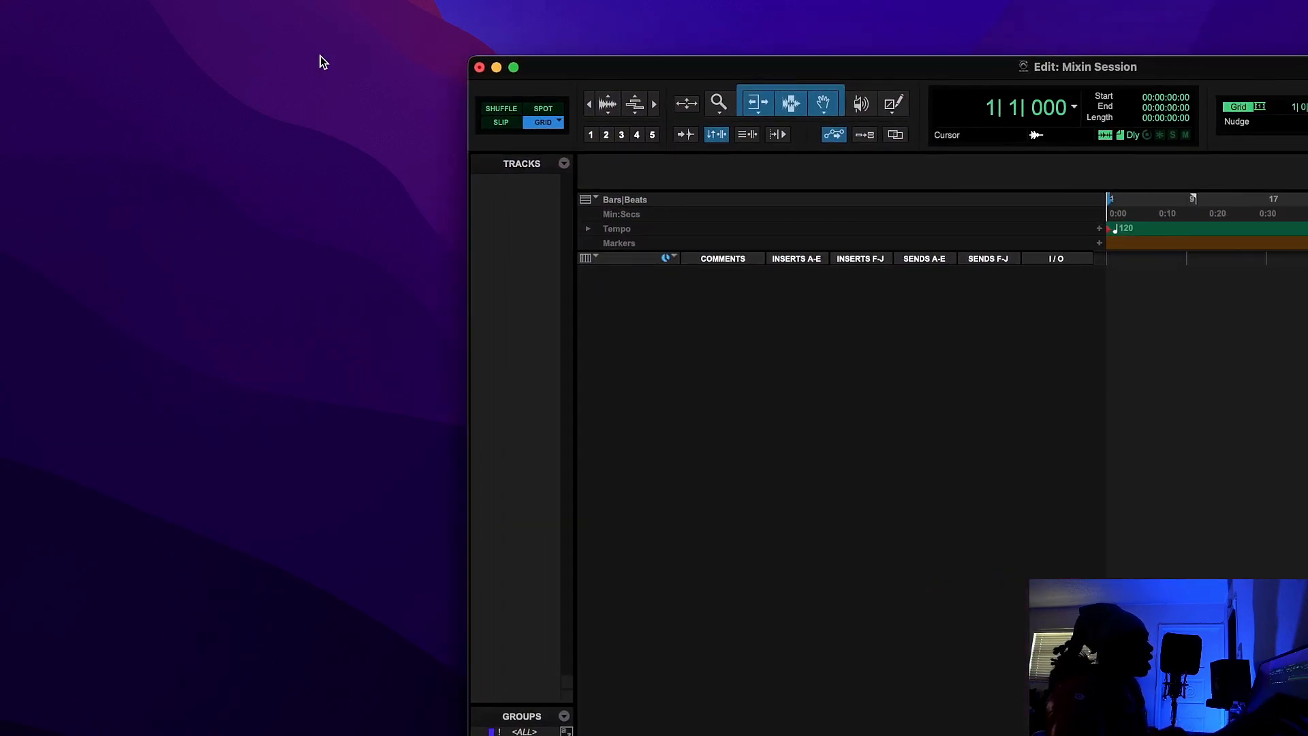
click(514, 68)
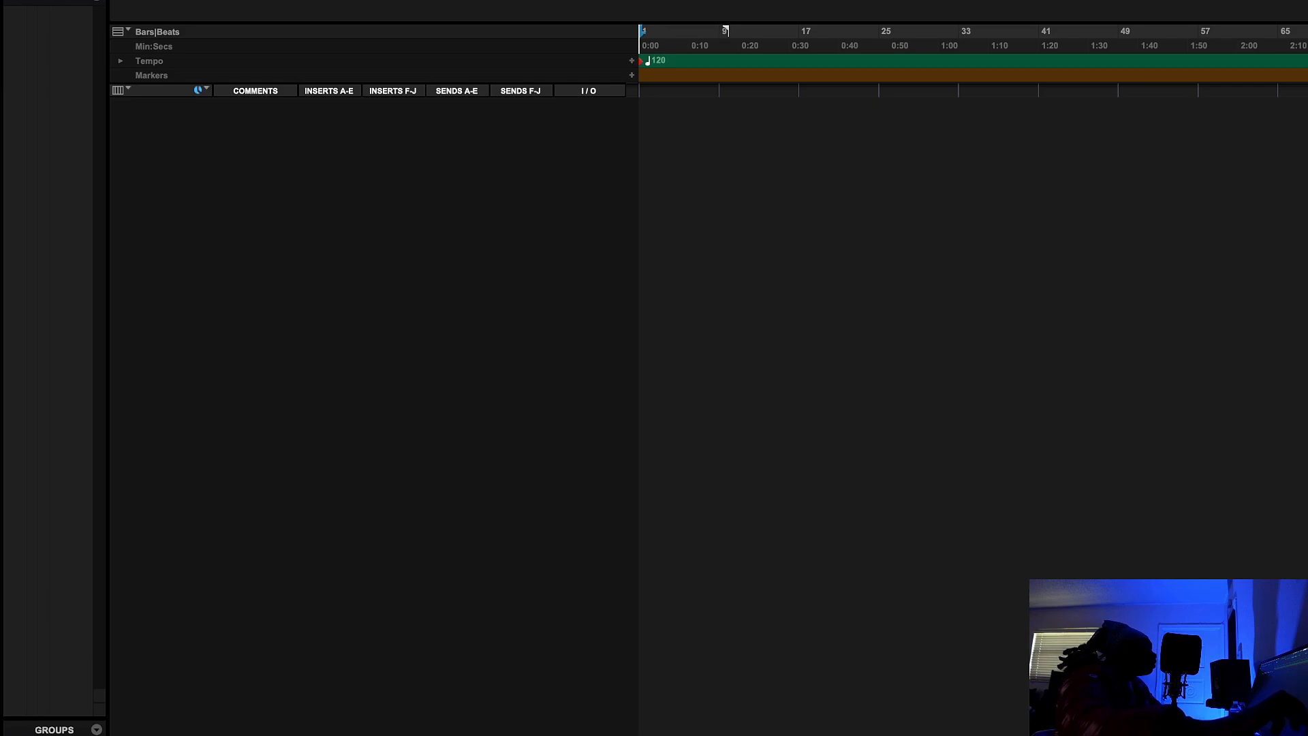
key(Escape)
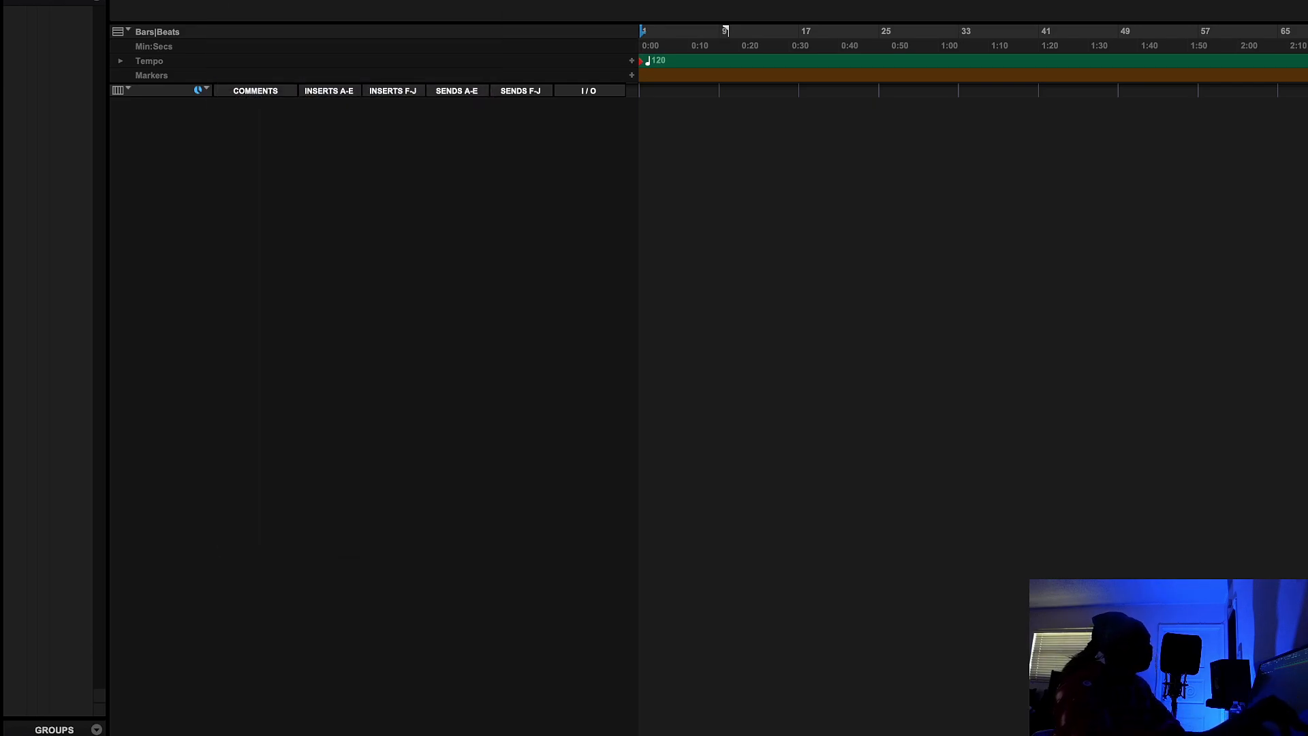
Create one new stereo master fader track with the base name Master.
drag(1307, 207, 520, 259)
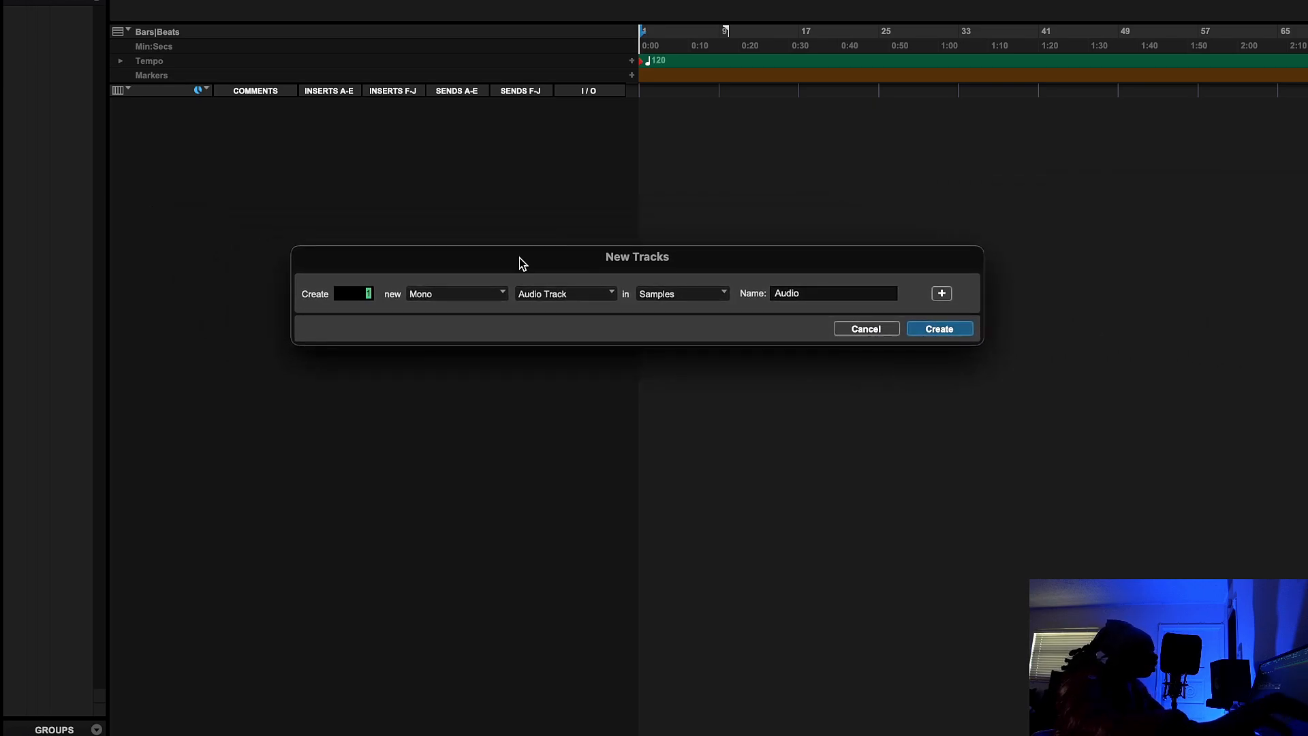
click(484, 297)
click(486, 309)
click(685, 293)
click(691, 295)
click(793, 298)
double_click(793, 298)
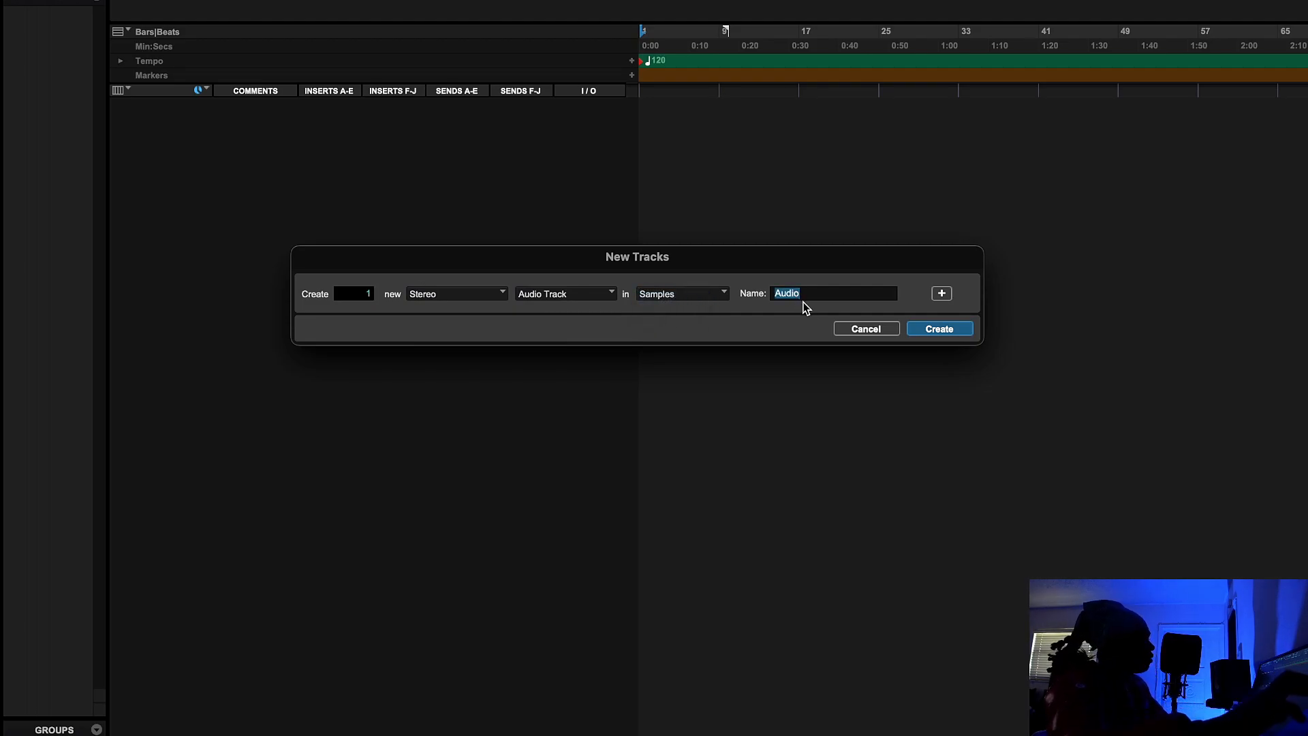
text(M)
click(572, 294)
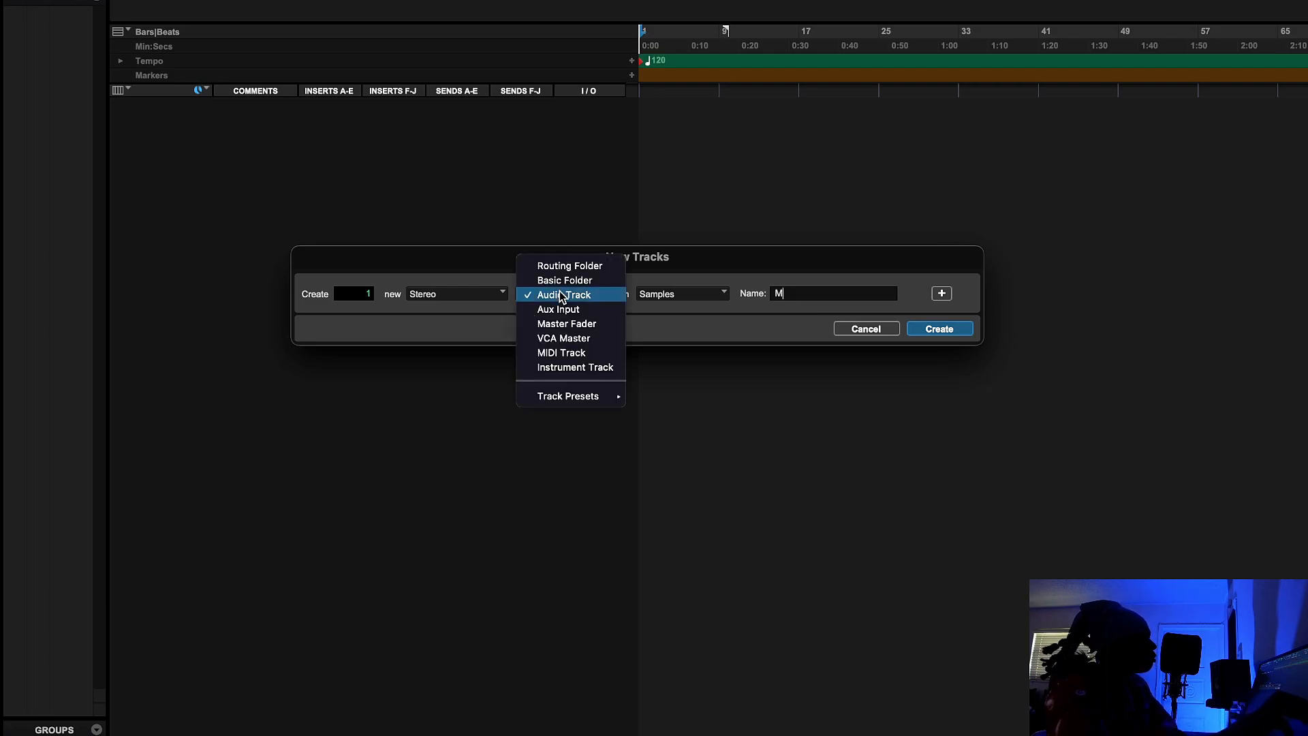
click(576, 324)
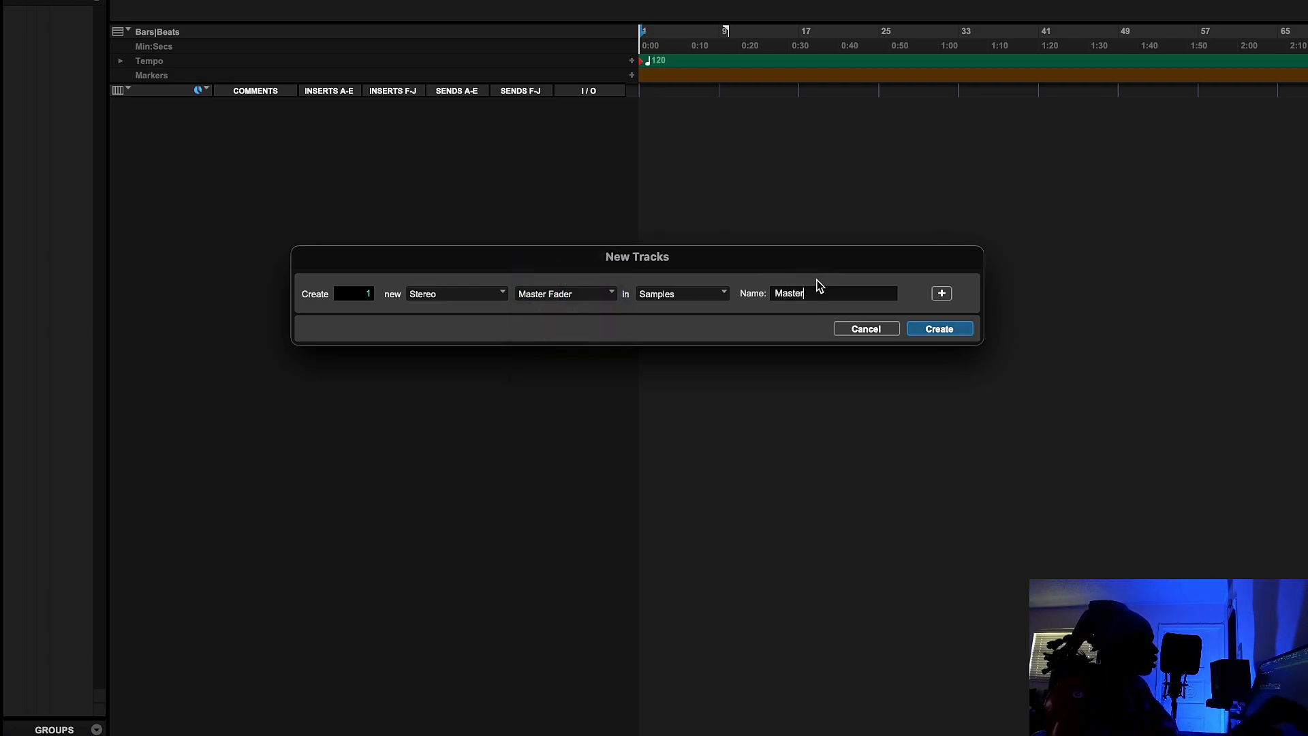
click(940, 330)
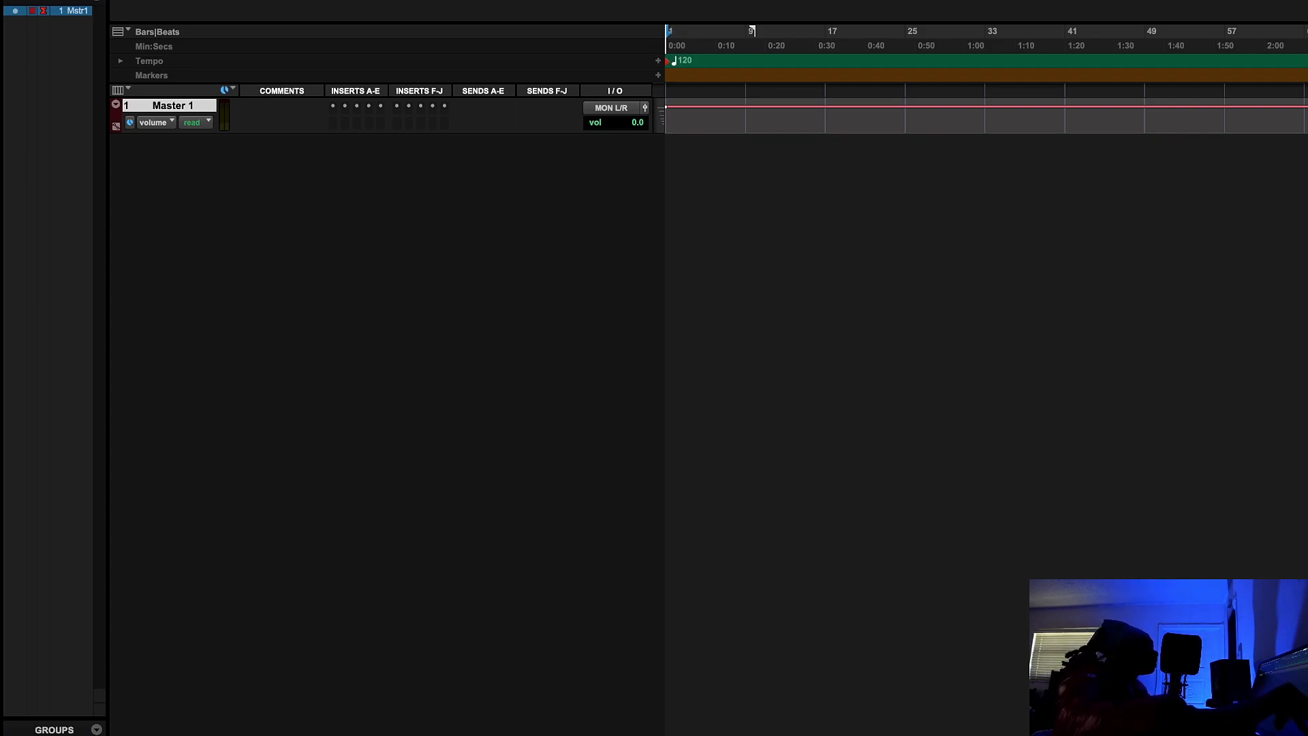
Create four new stereo aux input tracks, keeping the default Aux name.
click(237, 0)
click(247, 0)
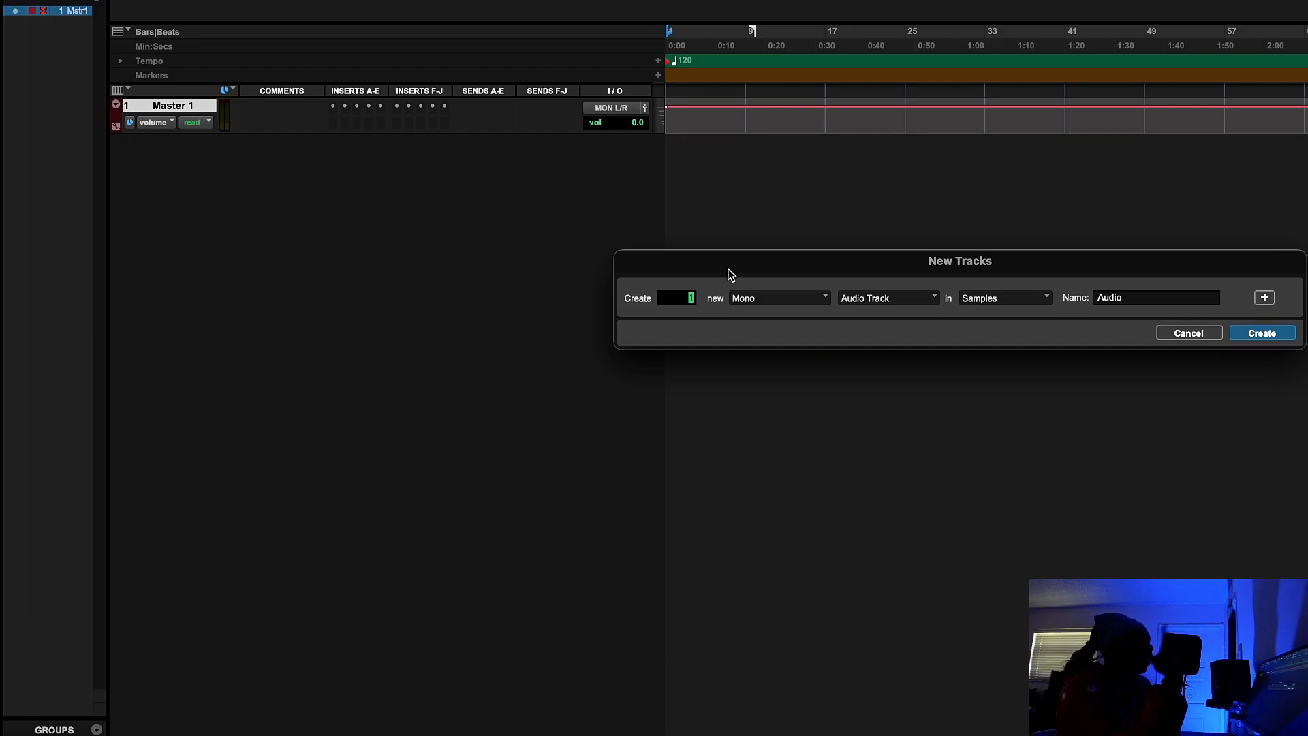
drag(866, 272, 667, 249)
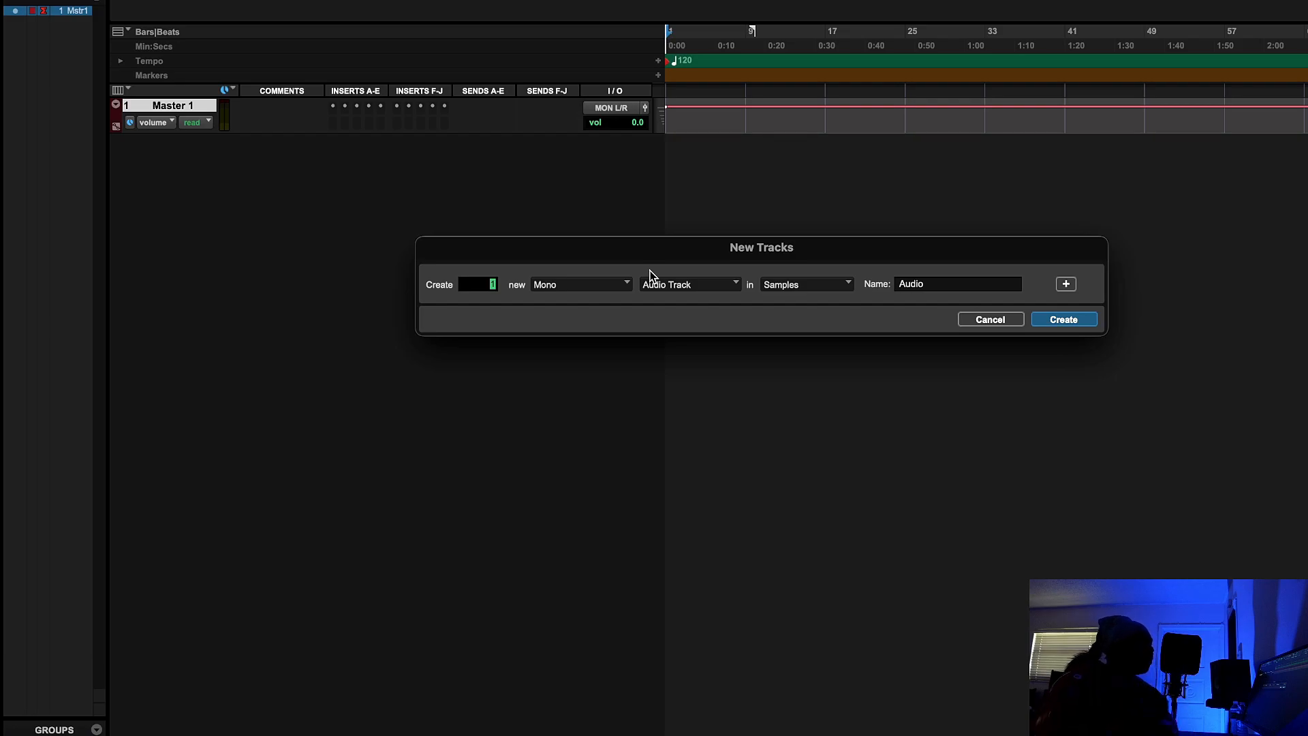
click(611, 282)
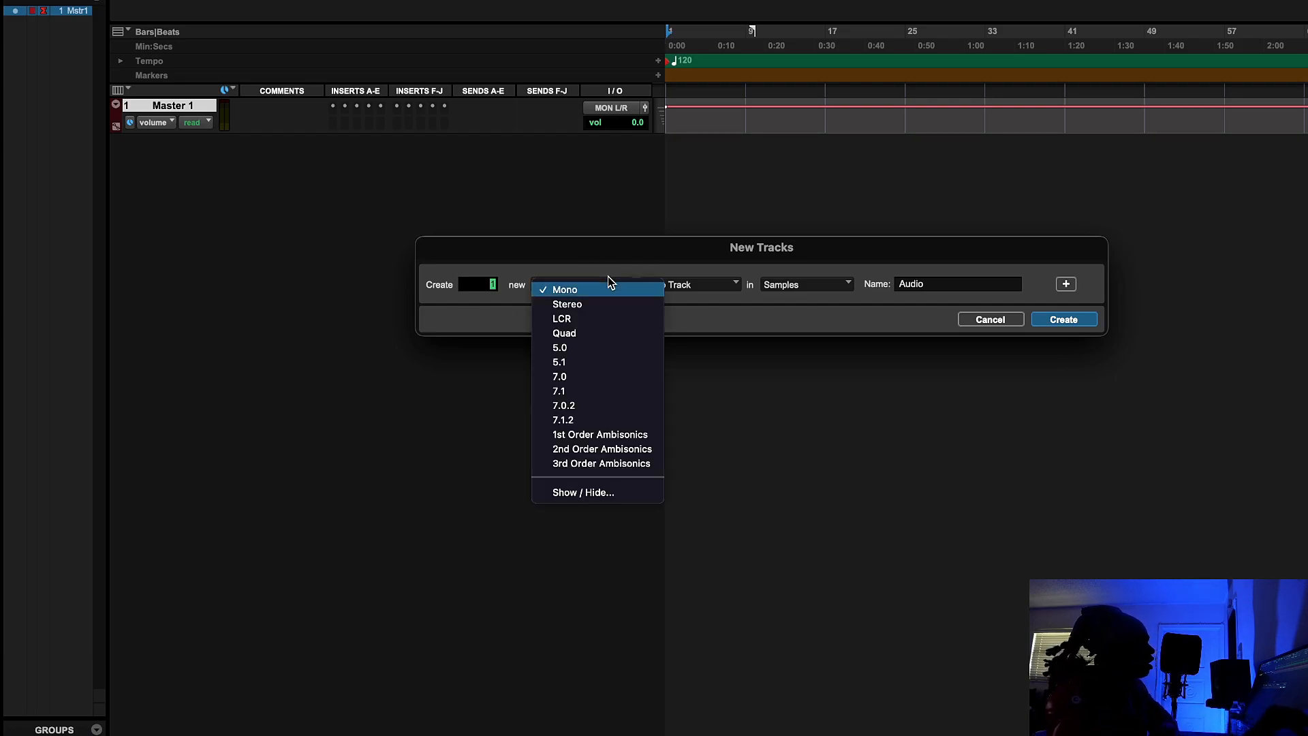
click(607, 304)
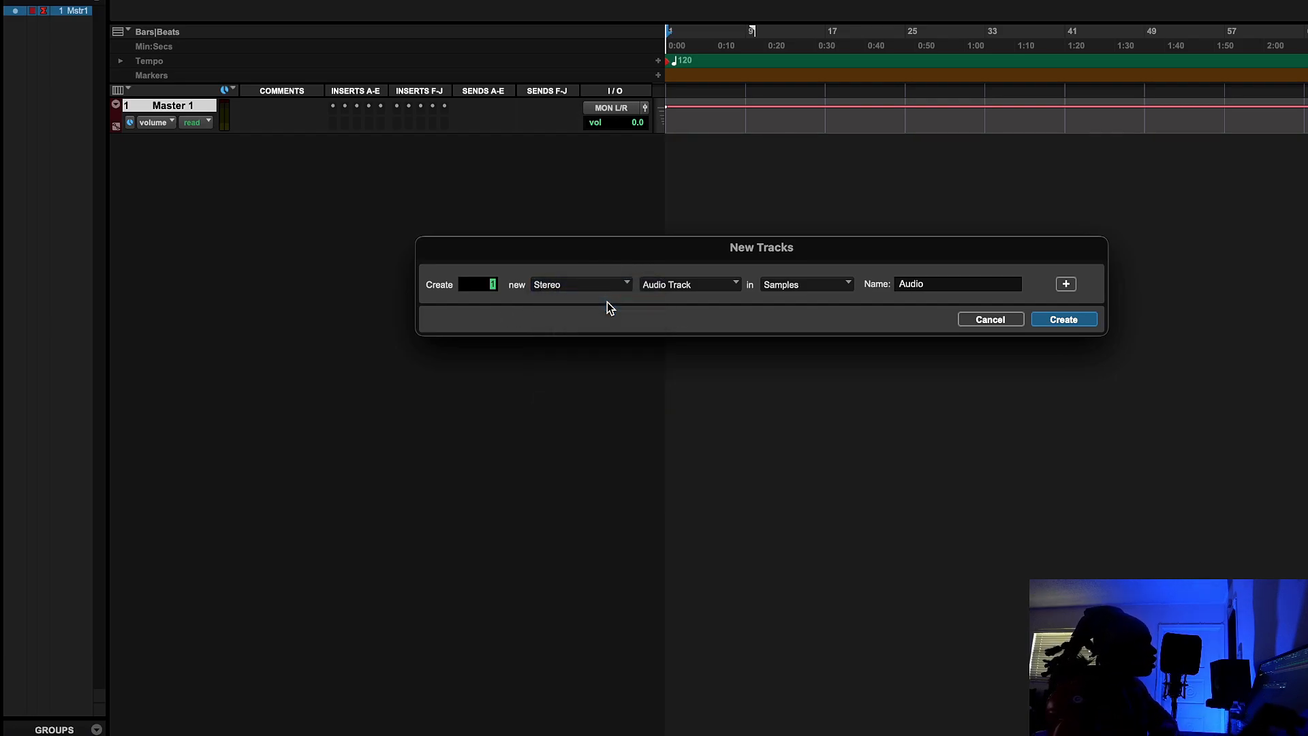
click(682, 284)
click(683, 301)
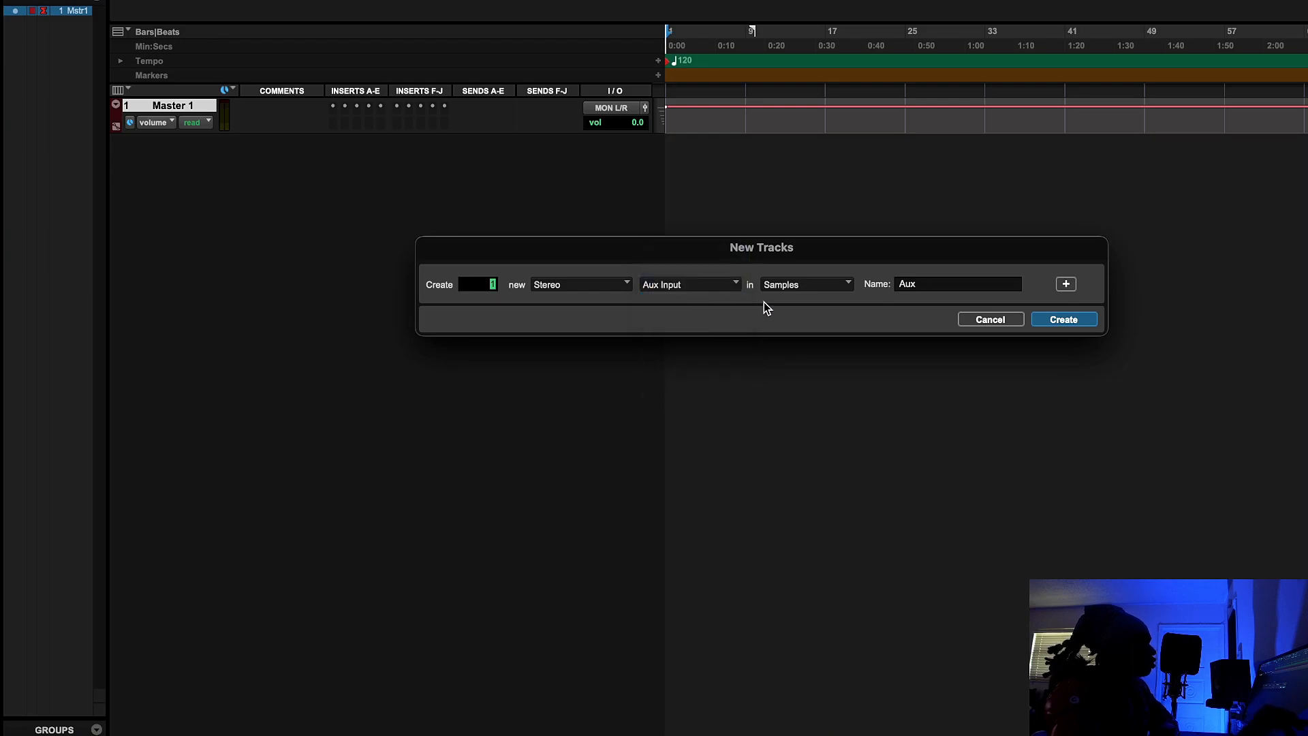
text(4)
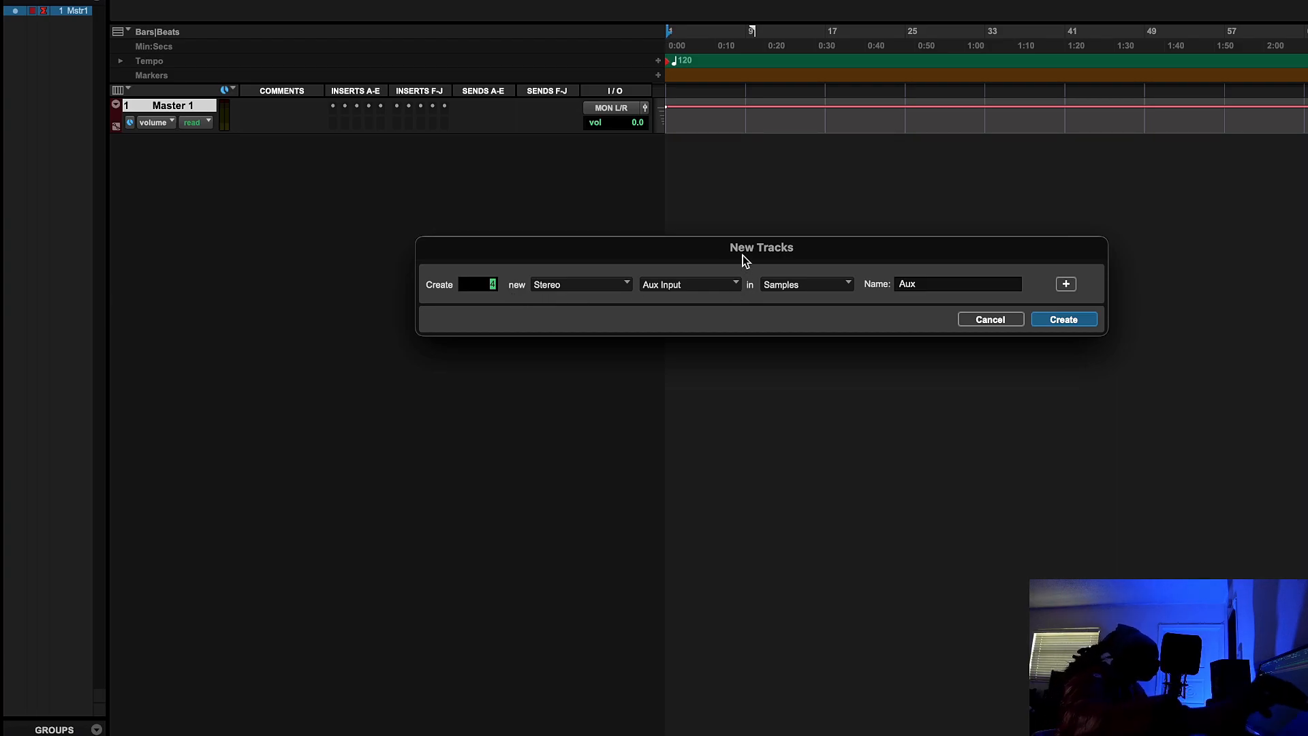
drag(819, 259, 818, 258)
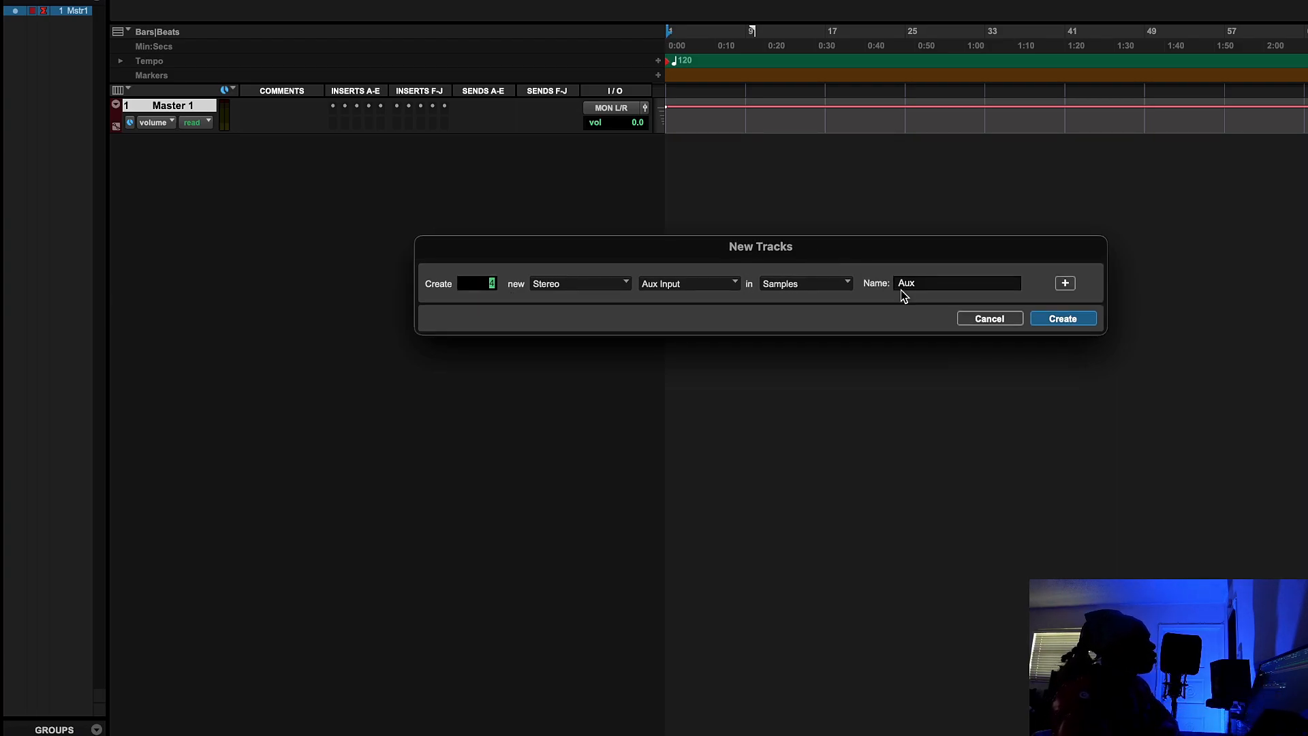
click(1060, 320)
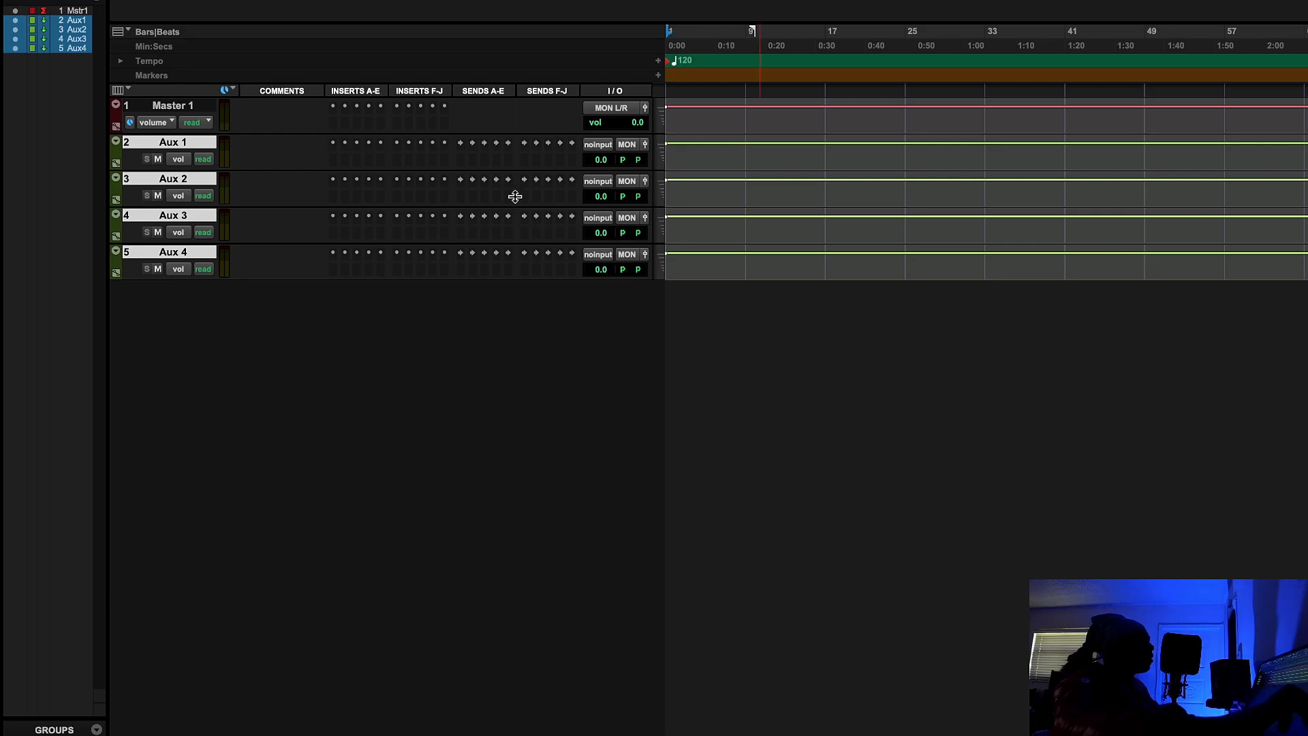
Rename the Aux 1 track as MIXBUS.
click(188, 143)
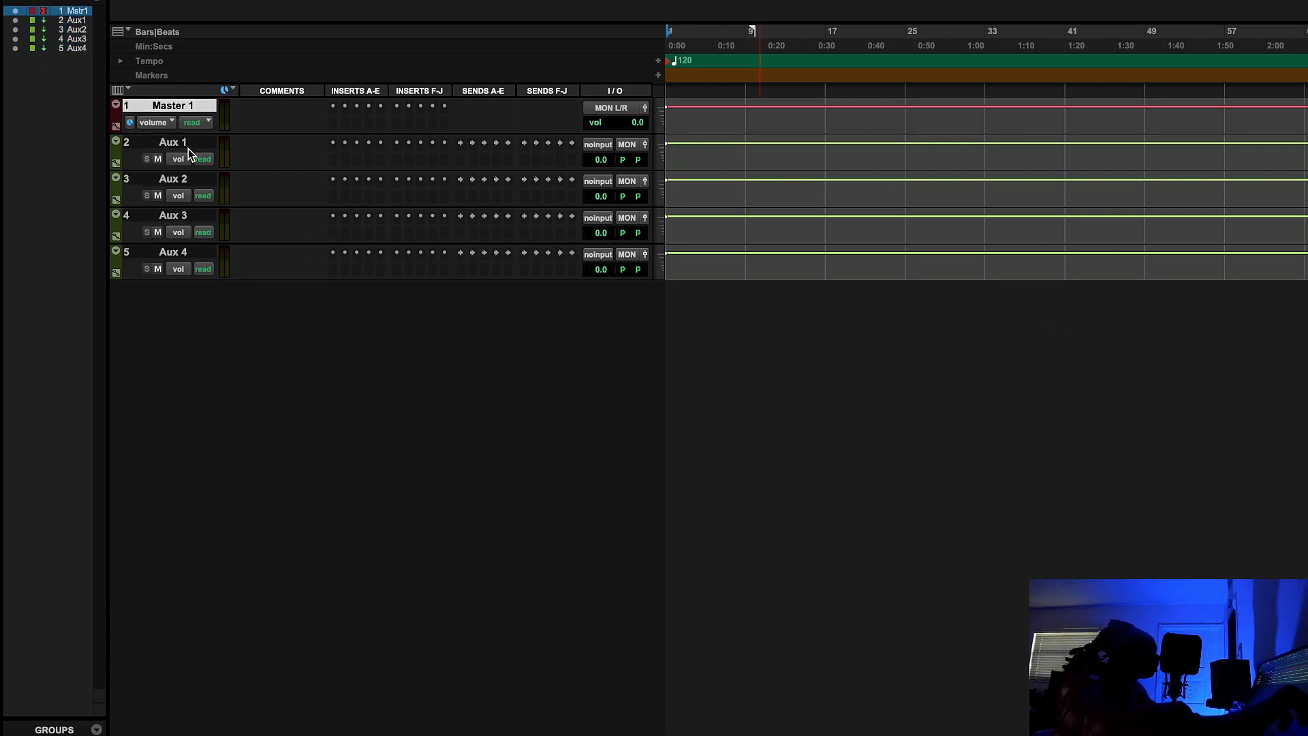
click(184, 141)
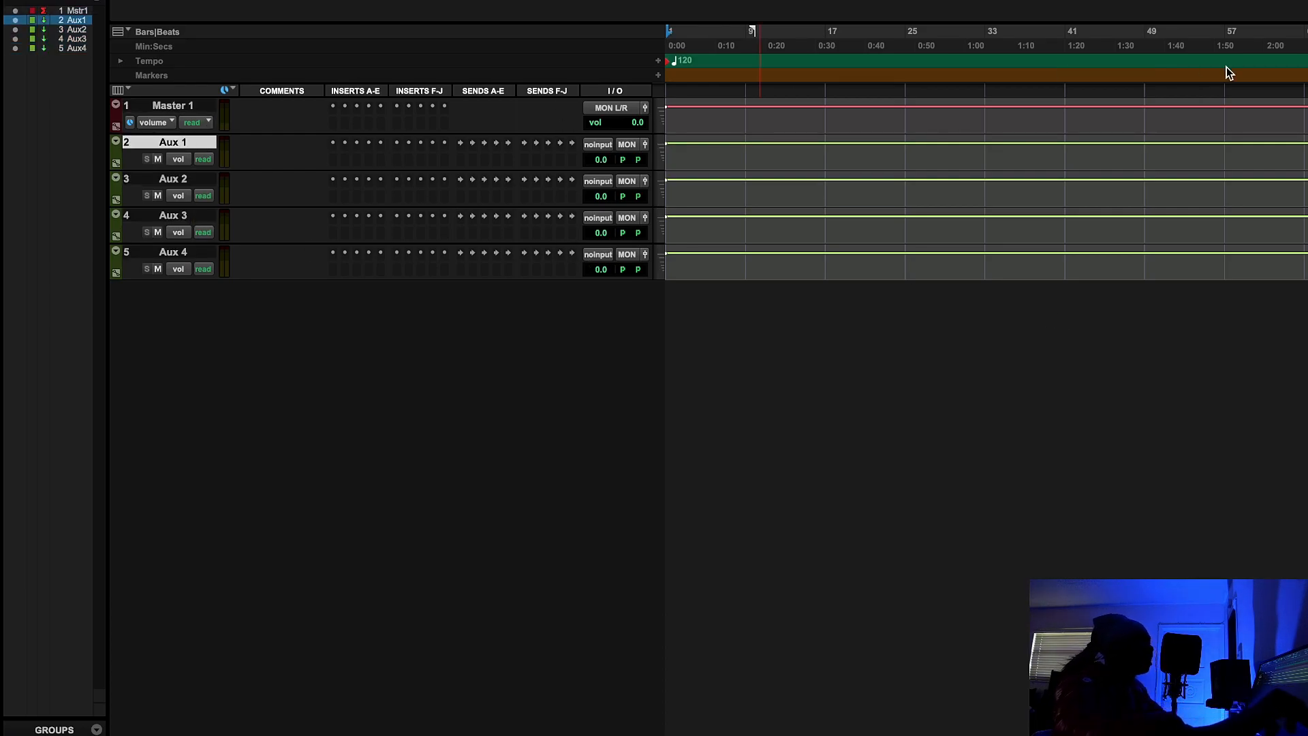
drag(1307, 248, 575, 262)
text(MIXBUS)
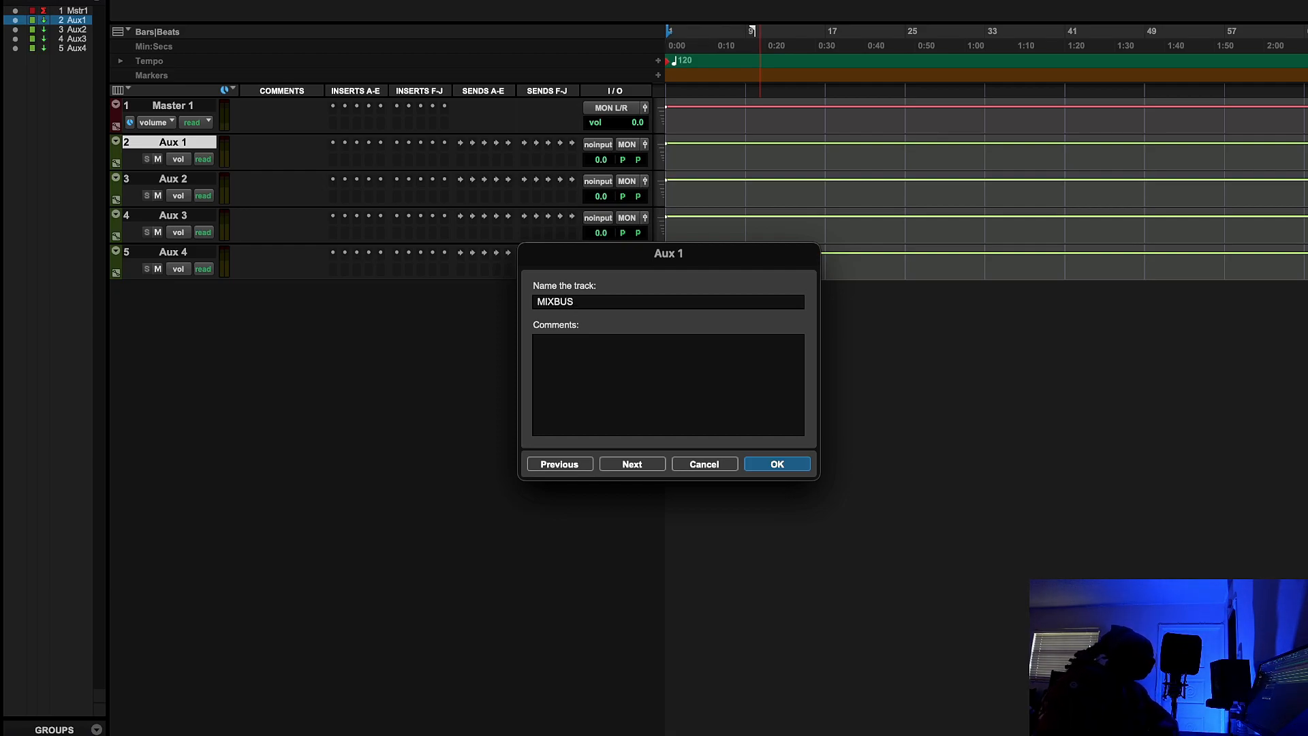
key(Return)
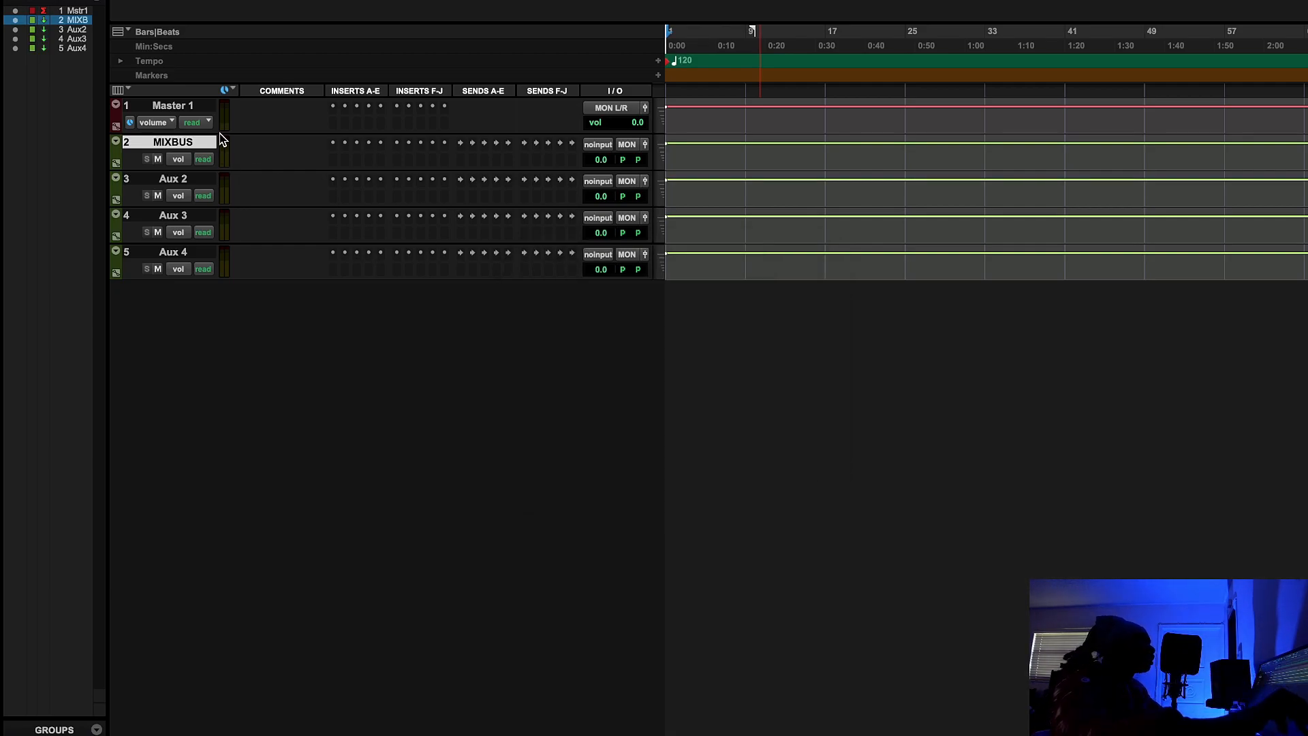
click(173, 104)
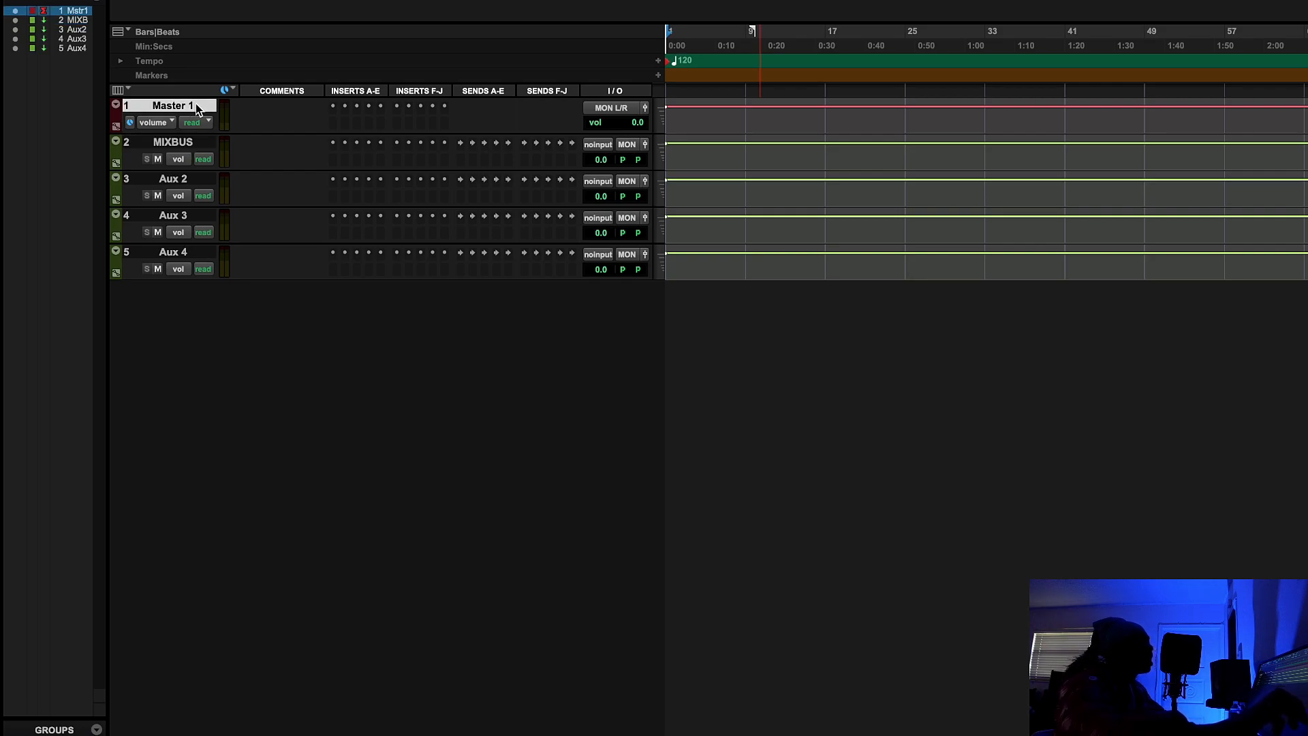
click(185, 142)
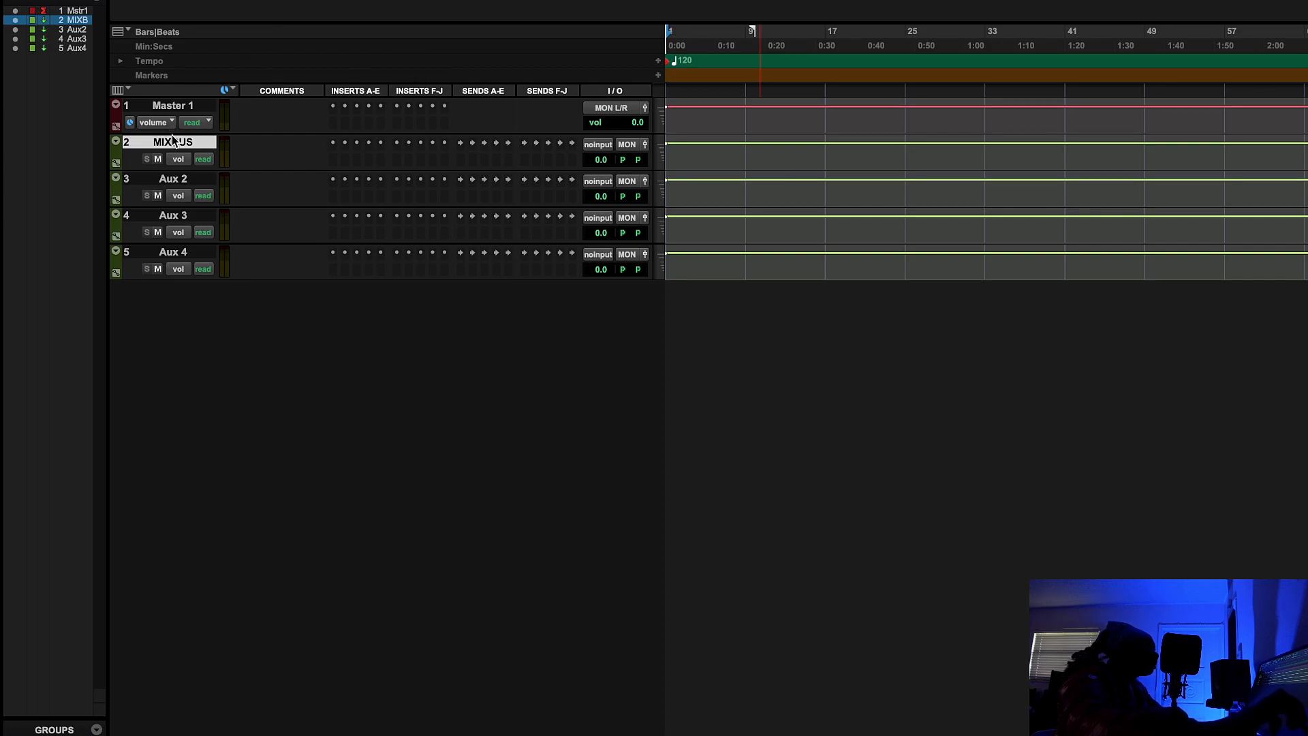
click(189, 109)
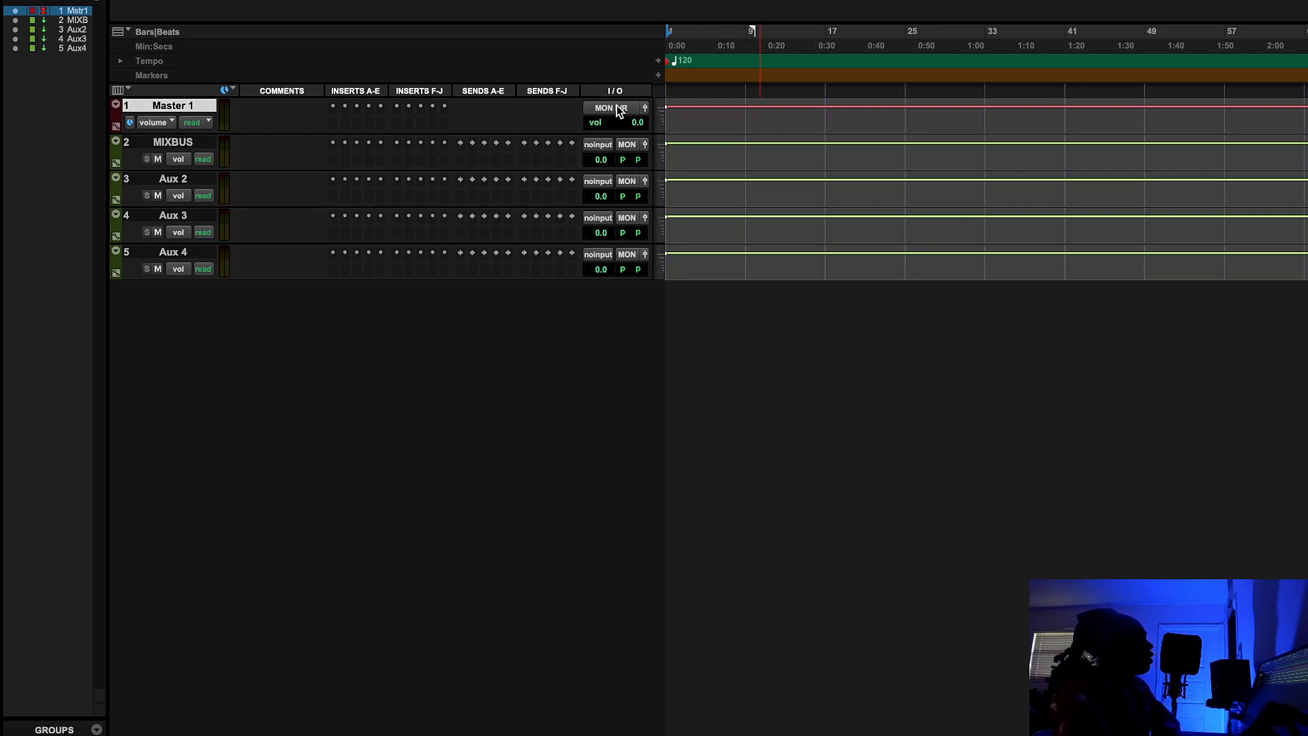
Rename the Aux 2 track as ALL MUSIC.
click(203, 179)
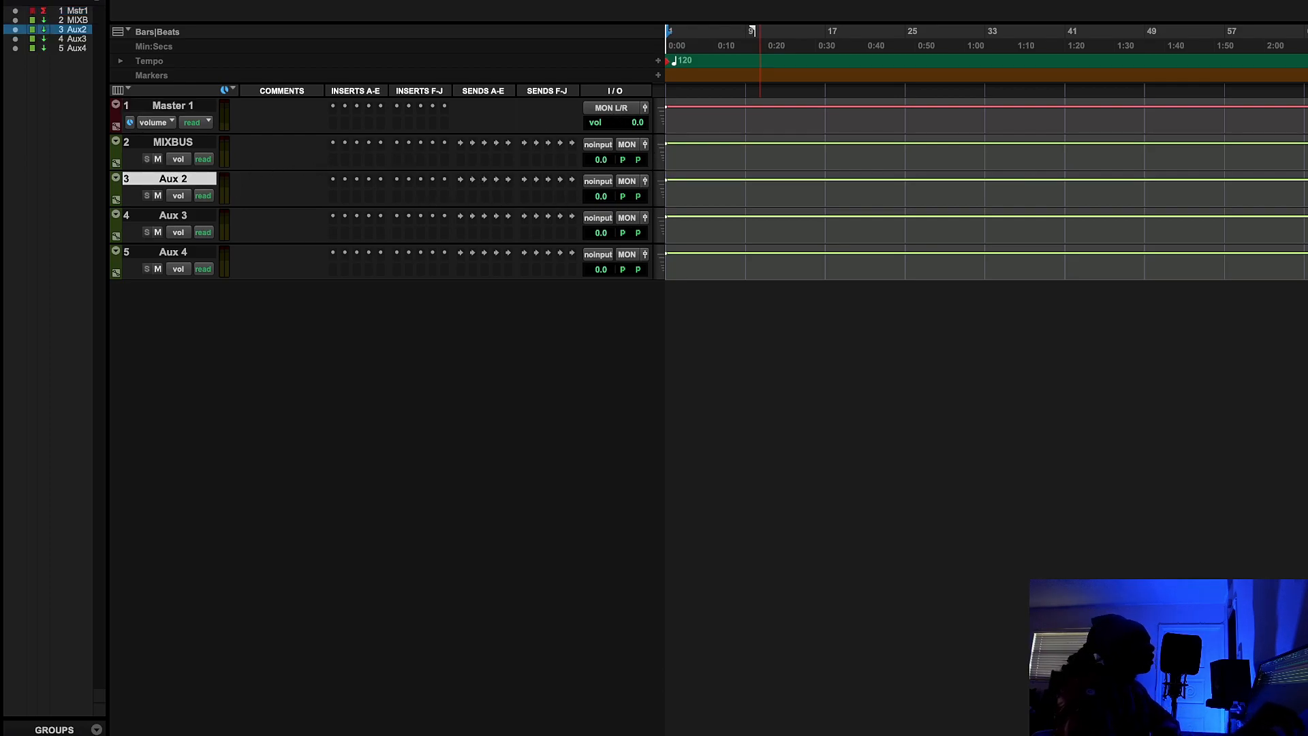
drag(1307, 253, 676, 259)
text(ALL MUSIC)
key(Return)
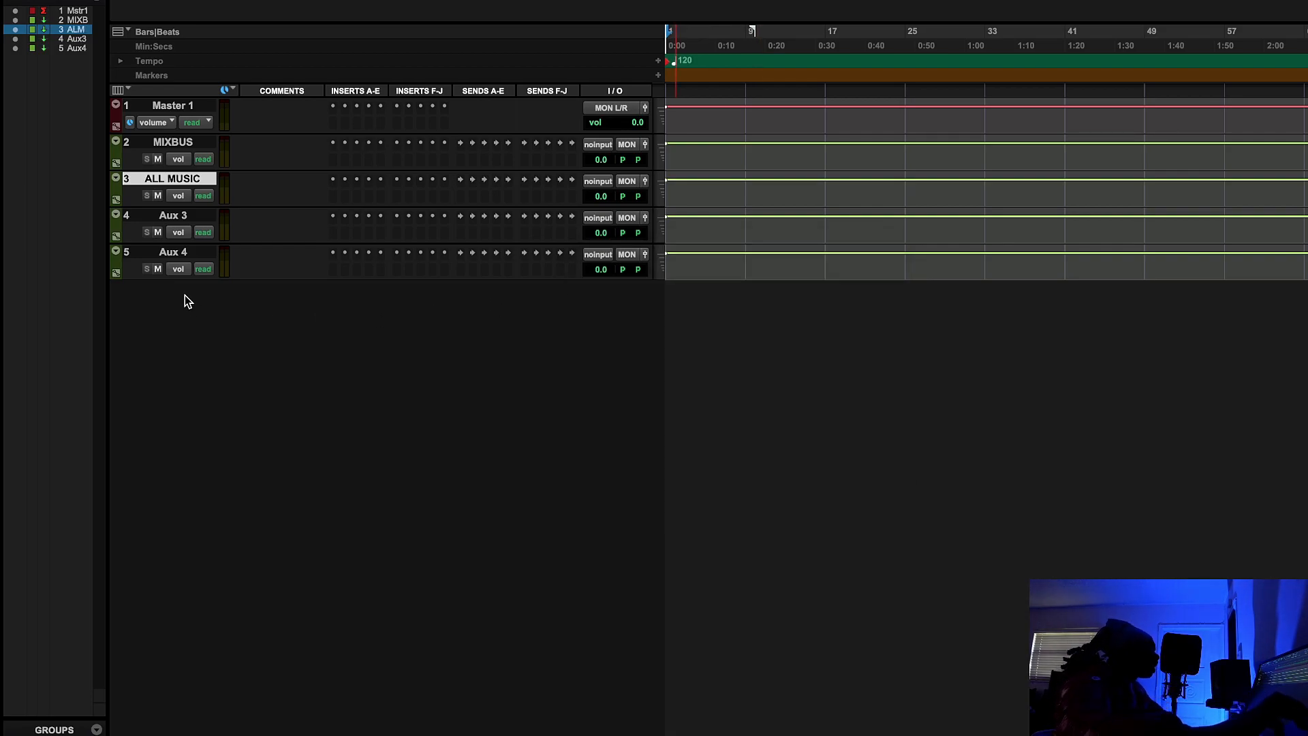
Rename the Aux 3 track as ALL DRUMS and the Aux 4 track as ALL VOCALS.
click(179, 213)
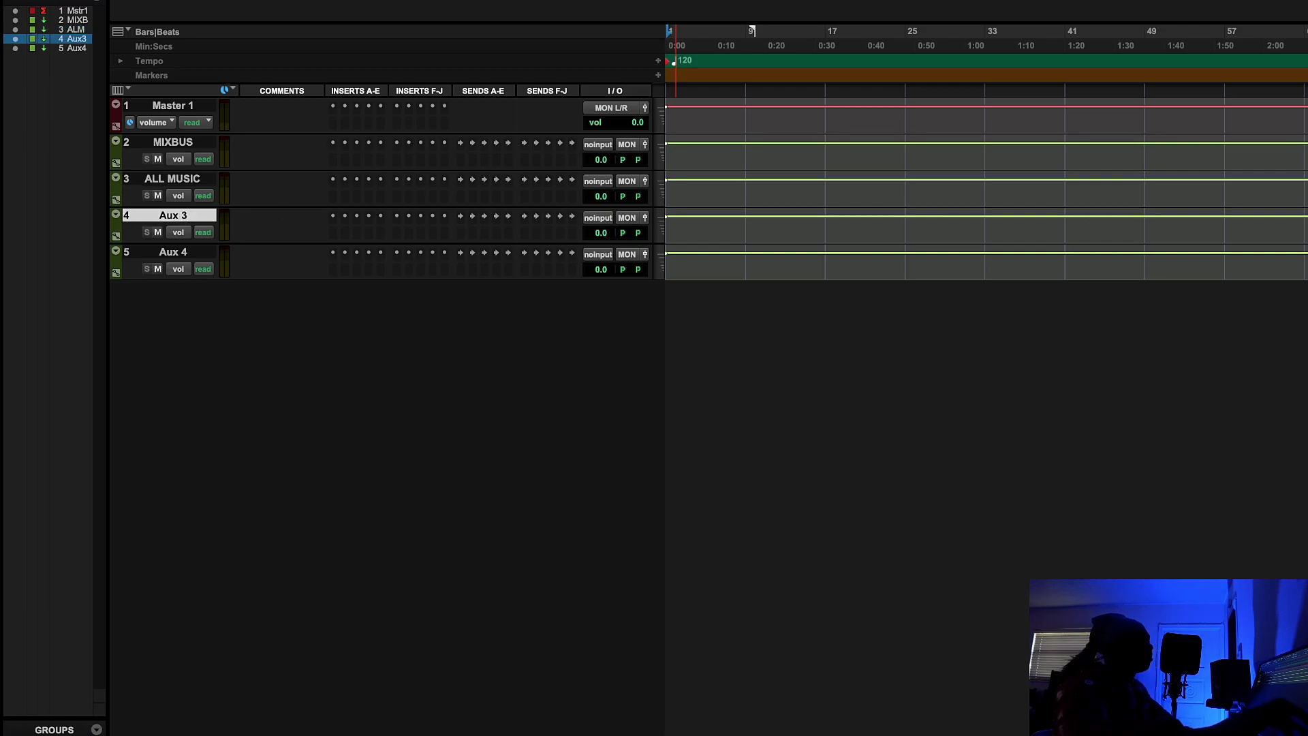
text(ALL DTUM)
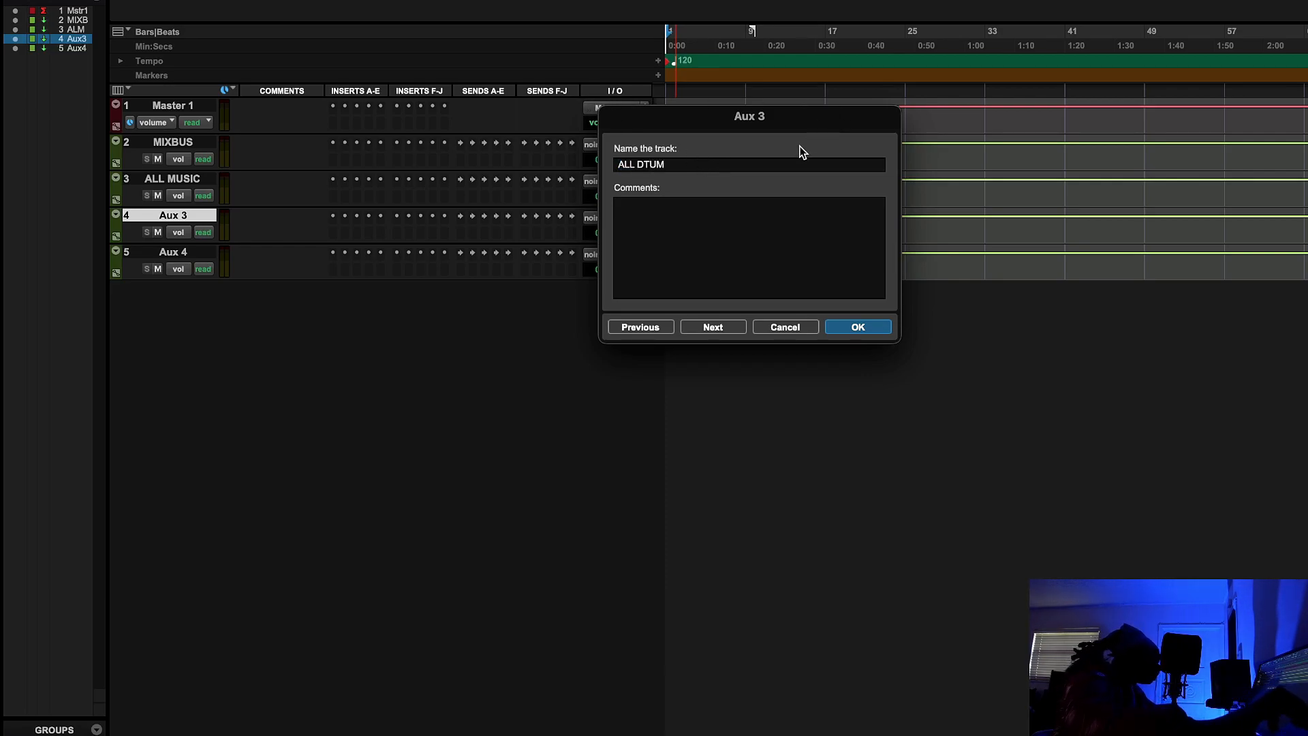
drag(735, 122, 692, 301)
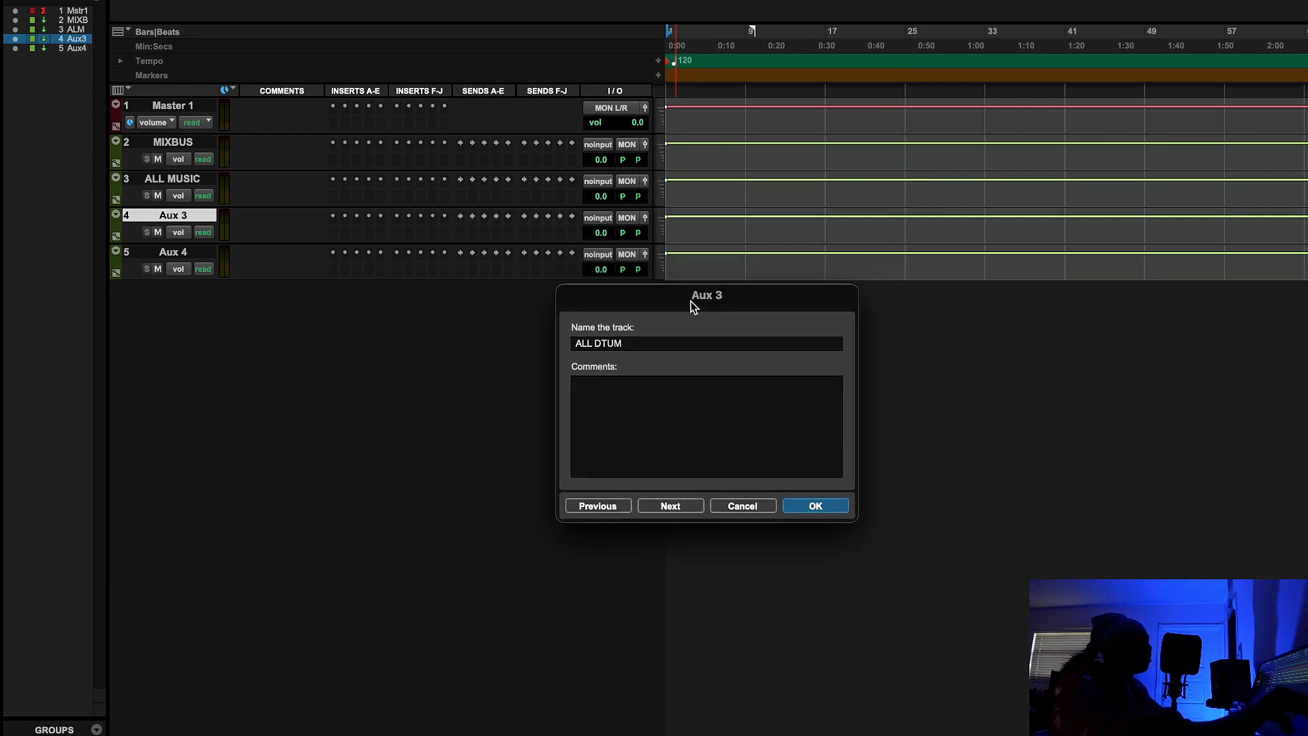
key(BackSpace)
key(BackSpace)
text(RUMS)
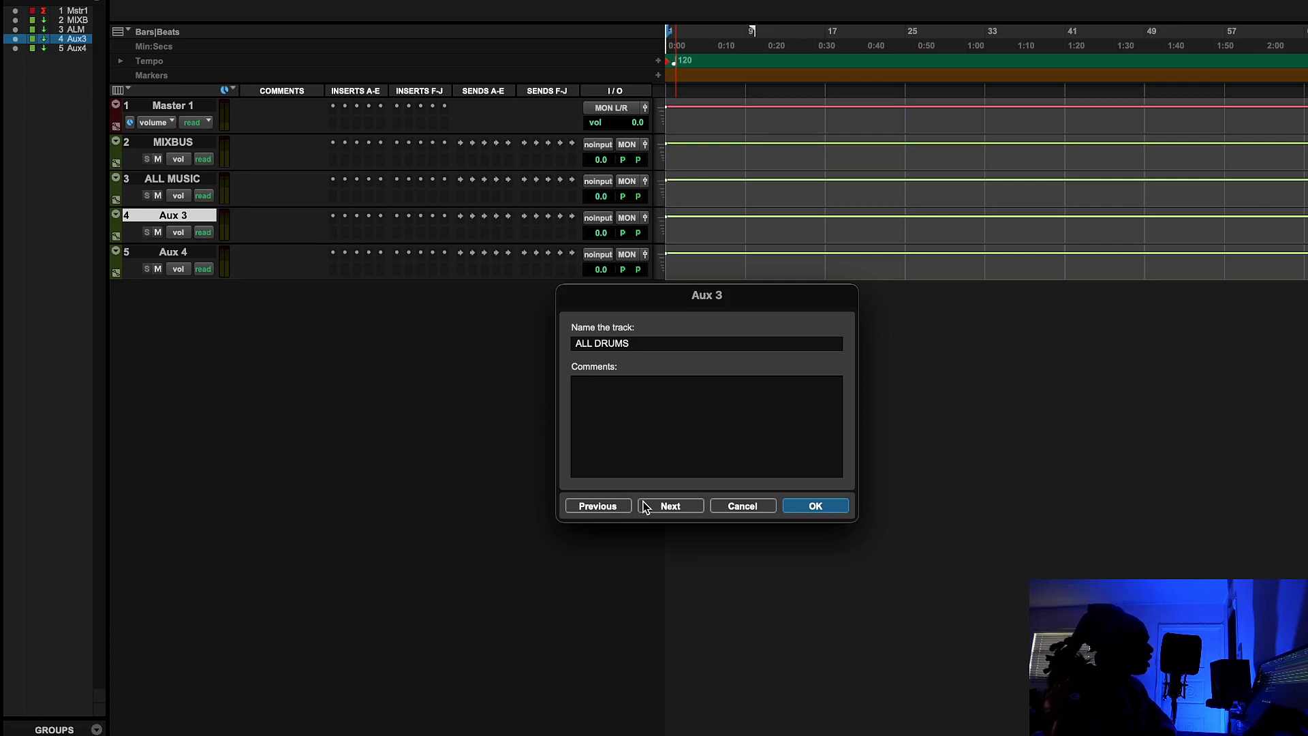
click(685, 508)
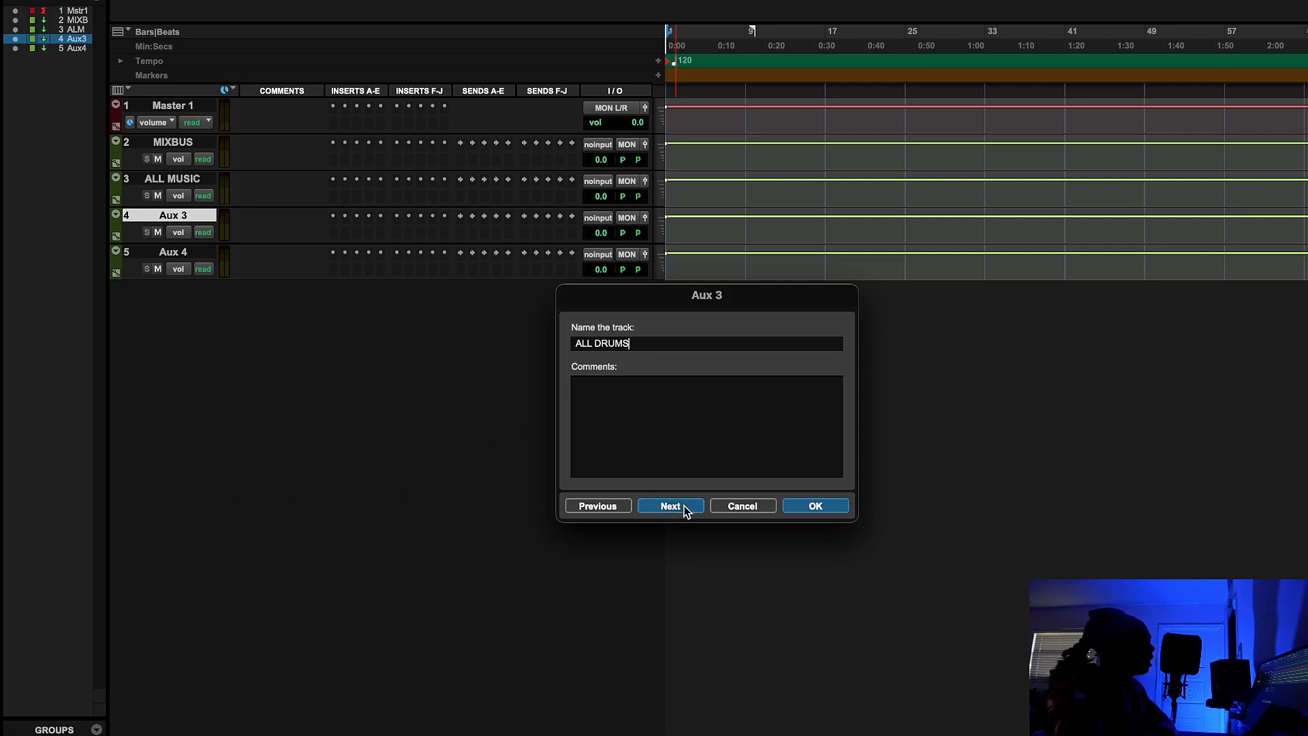
text(ALL VOCALS)
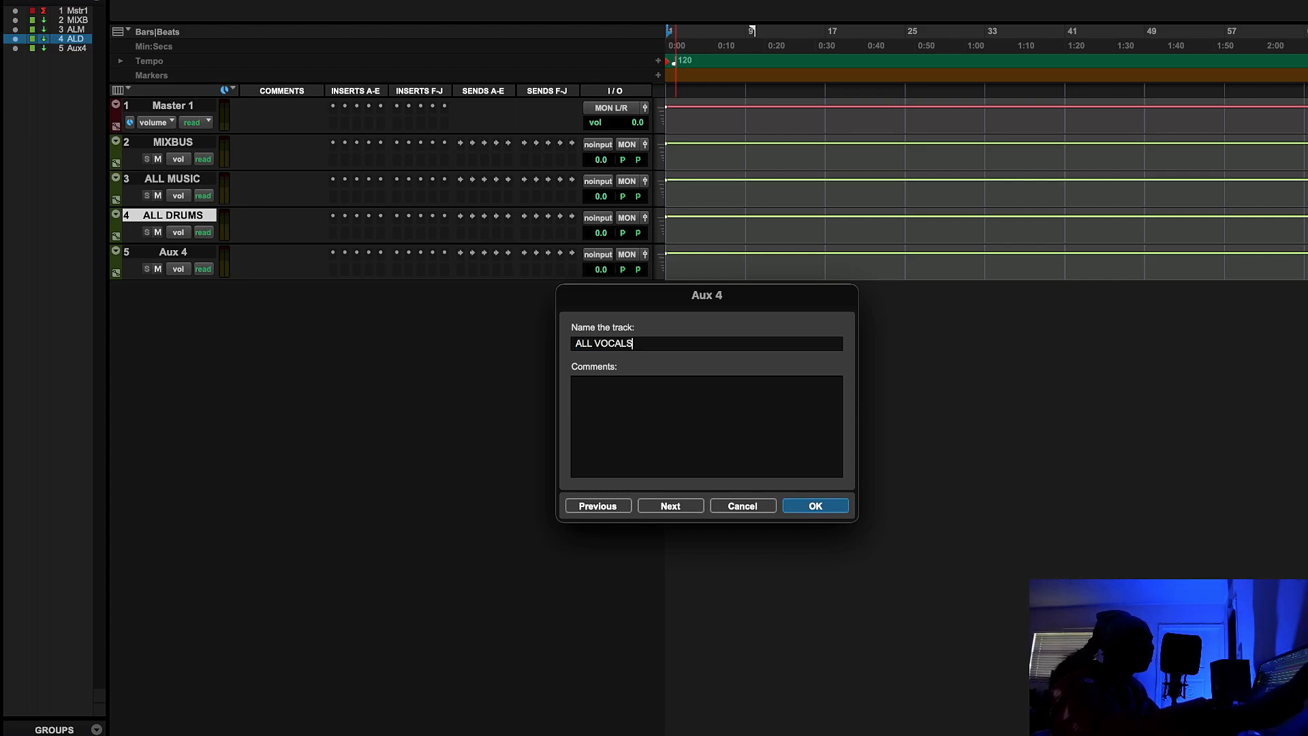
key(Return)
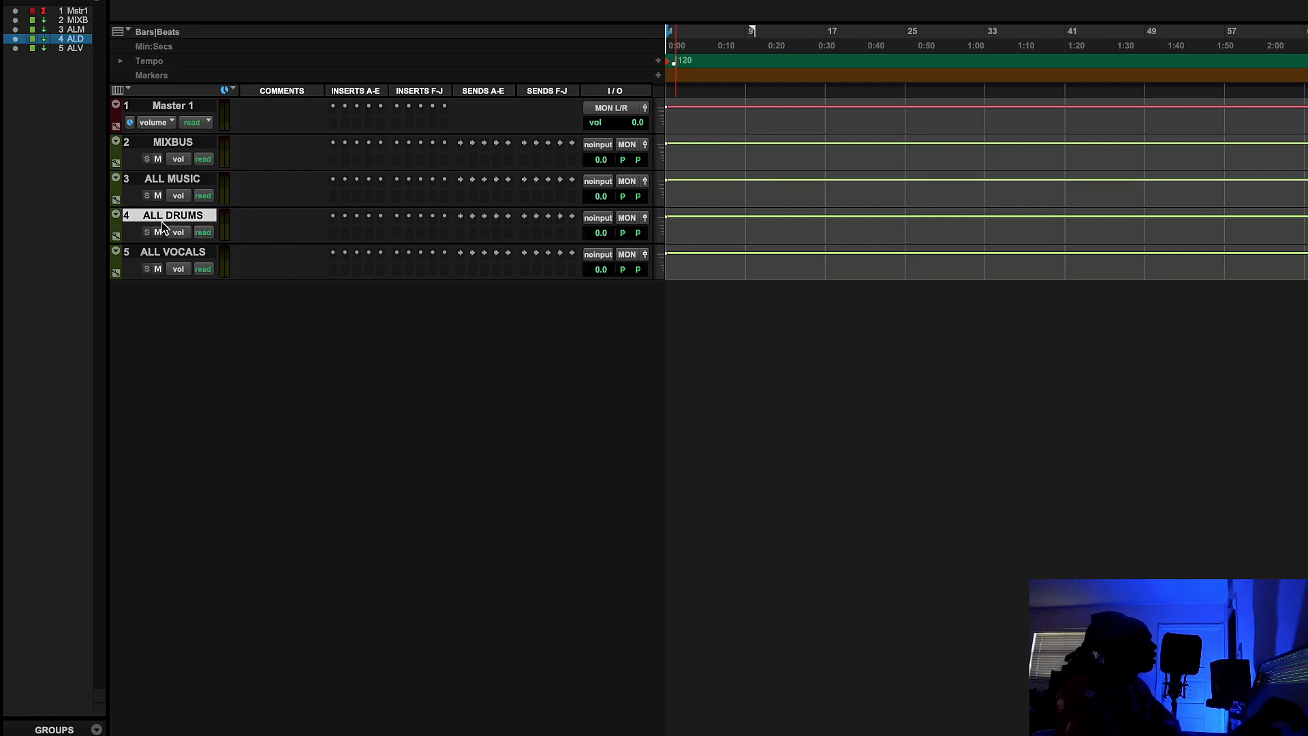
Set the track colour of ALL MUSIC, ALL DRUMS and ALL VOCALS together to None.
shift+click(179, 180)
shift+click(183, 253)
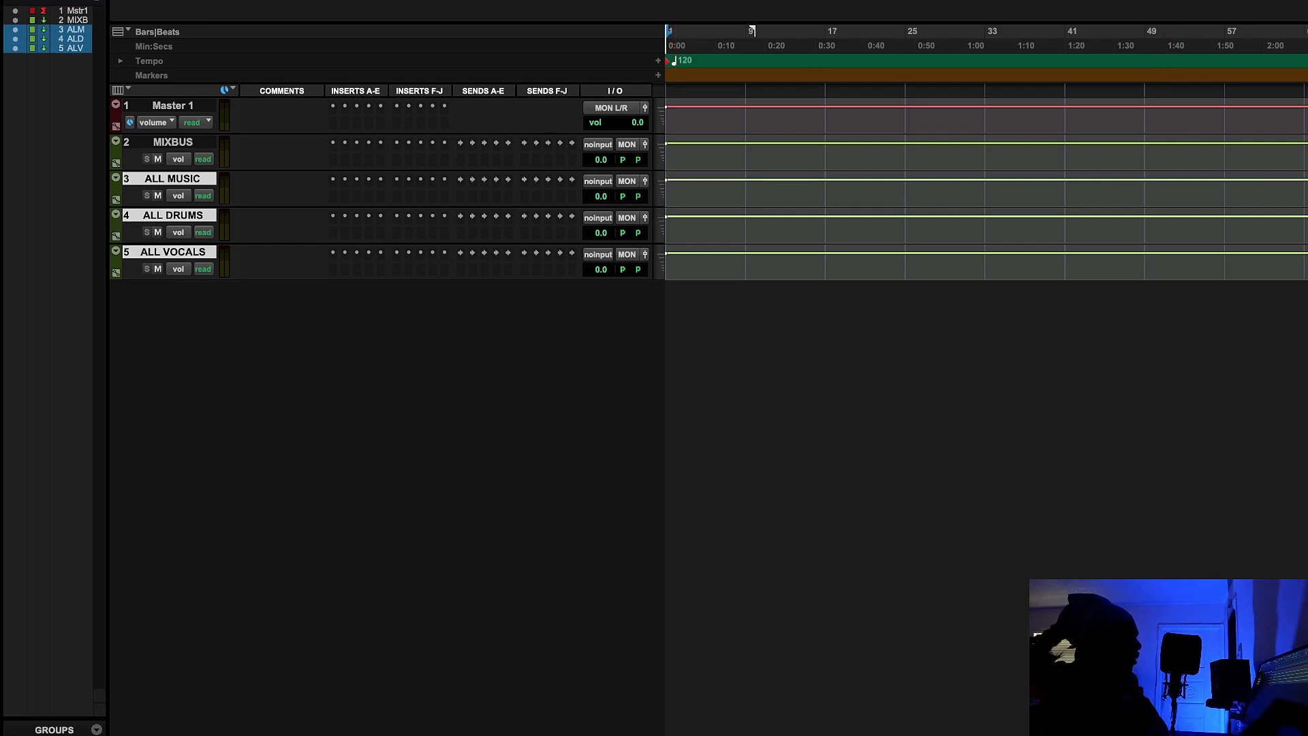
drag(1307, 136, 1035, 275)
click(1230, 295)
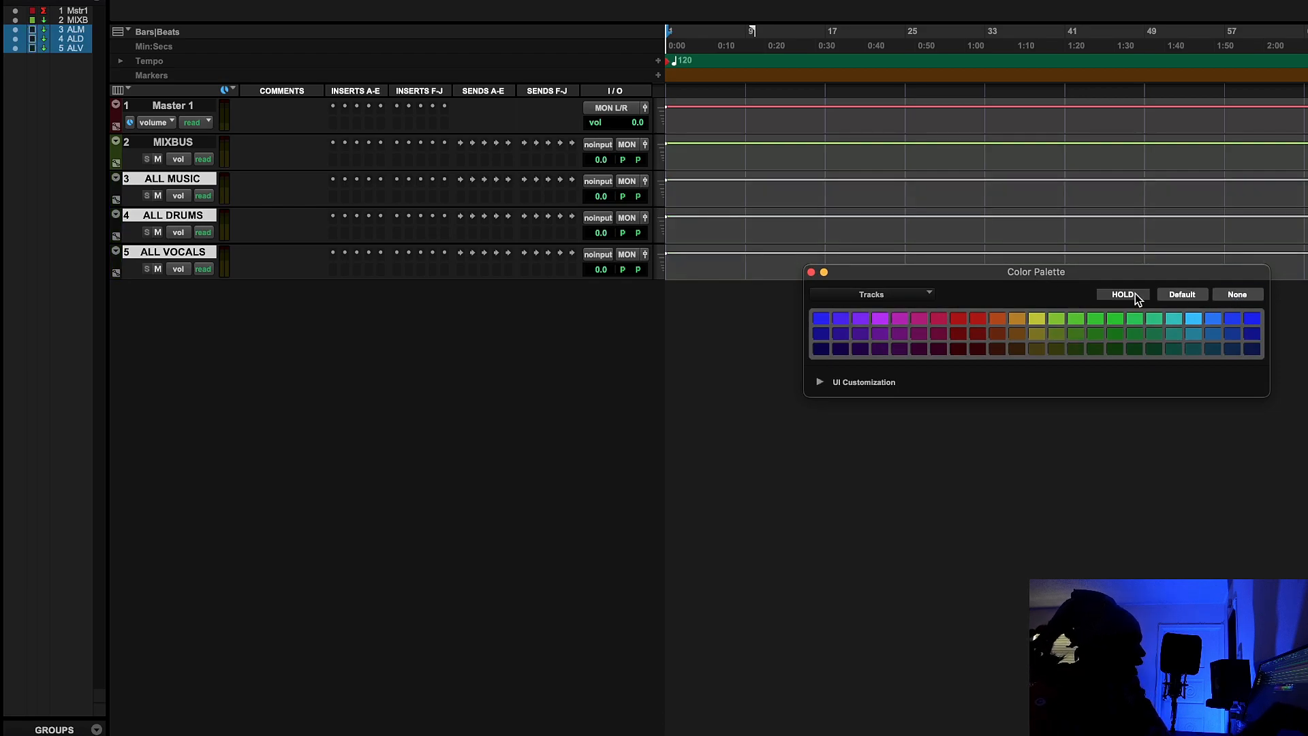
Set the MIXBUS track's colour to a dark red swatch from the colour palette and close the palette.
click(811, 273)
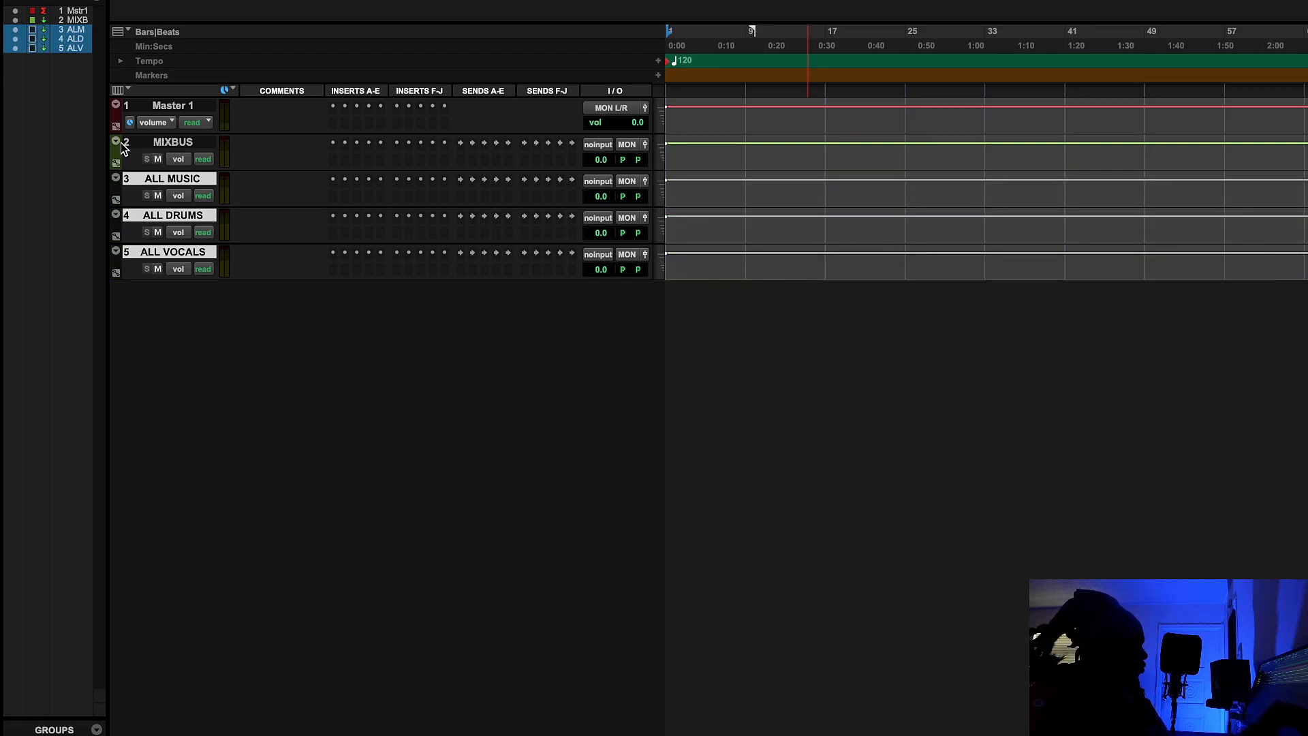
double_click(116, 150)
click(977, 334)
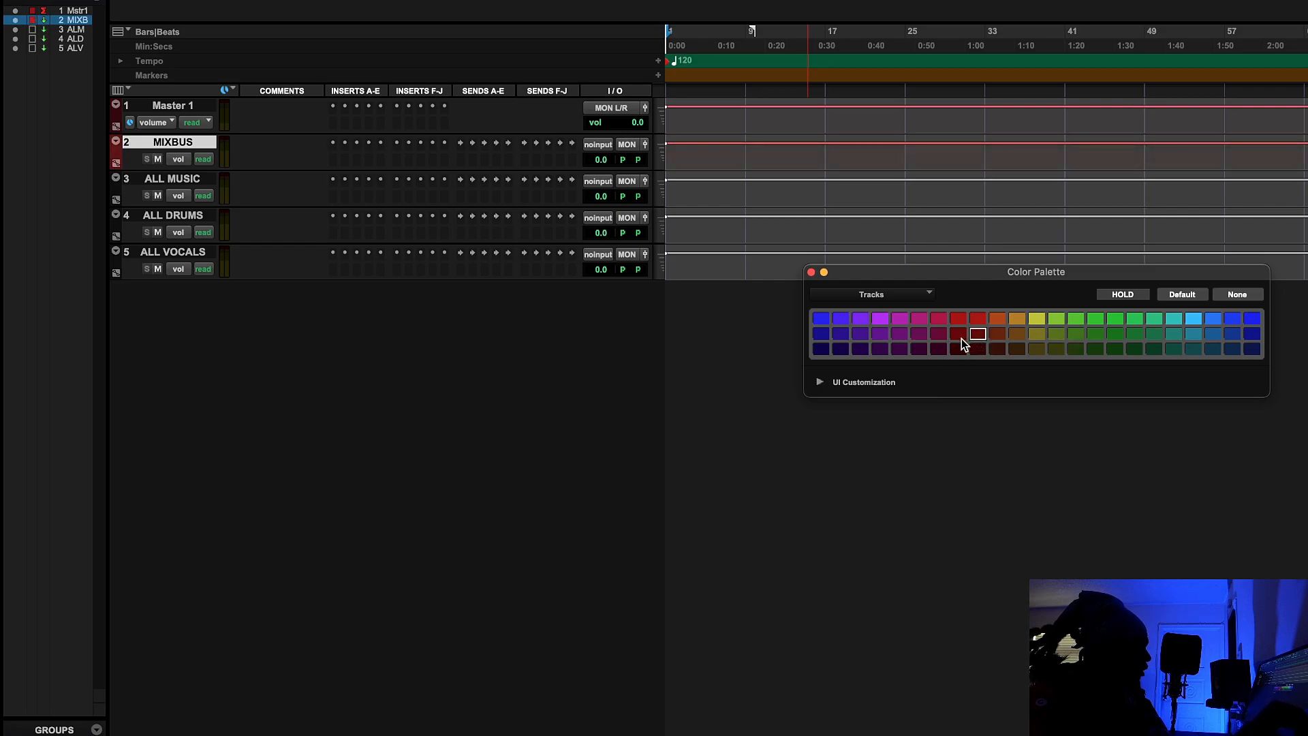
click(811, 273)
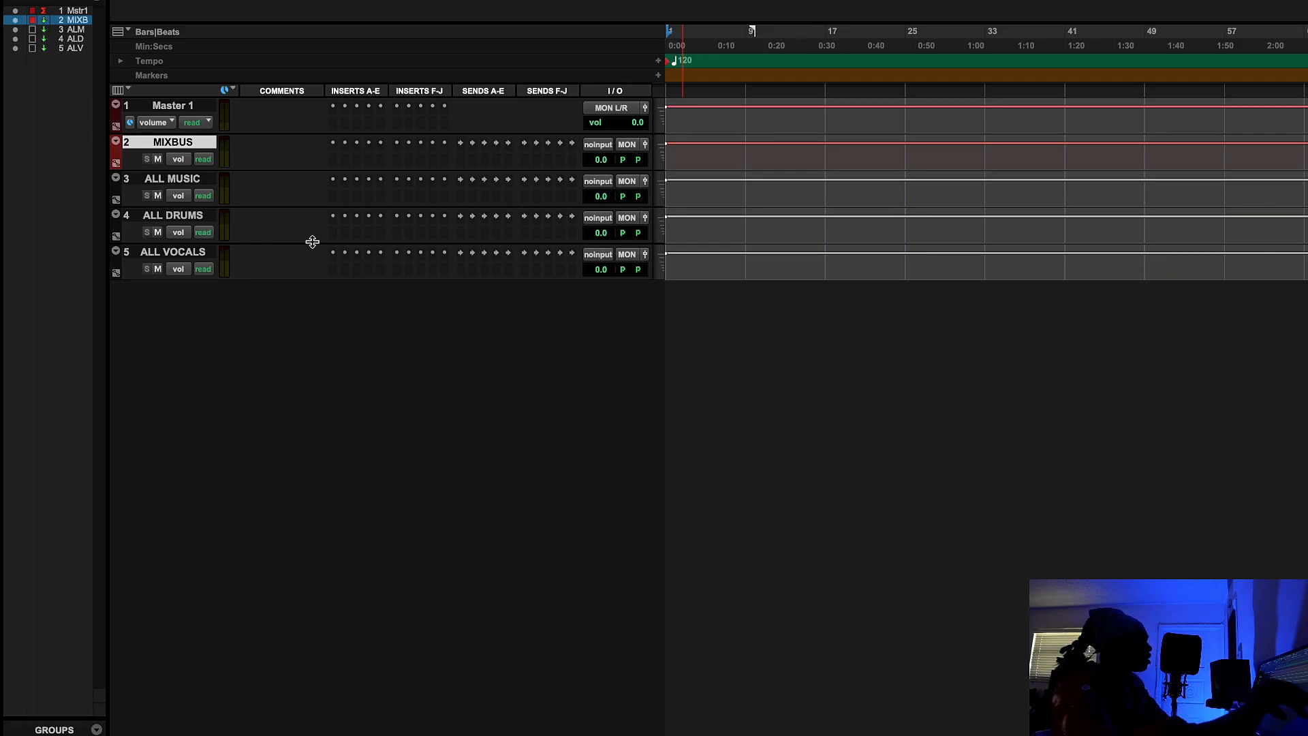
Set the input of the MIXBUS track to the MIXBUS (Stereo) bus.
click(599, 146)
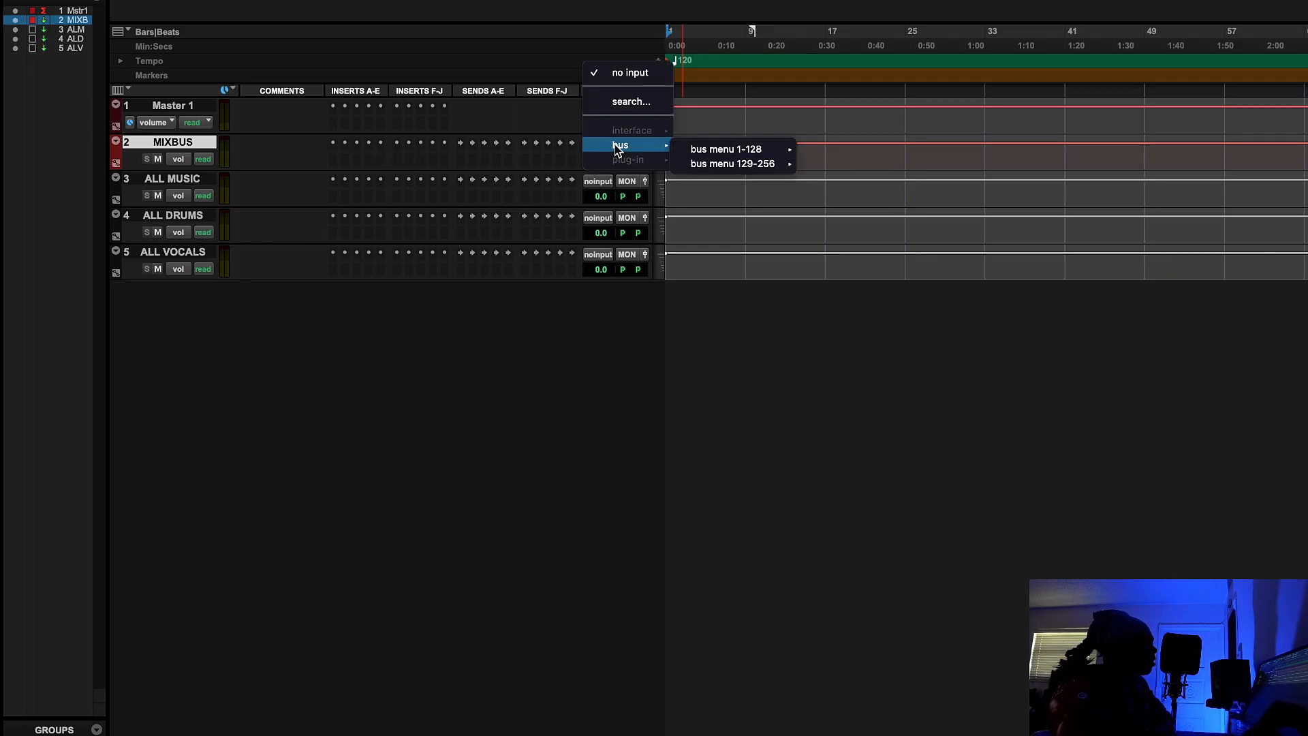
mouse_move(631, 147)
mouse_move(749, 165)
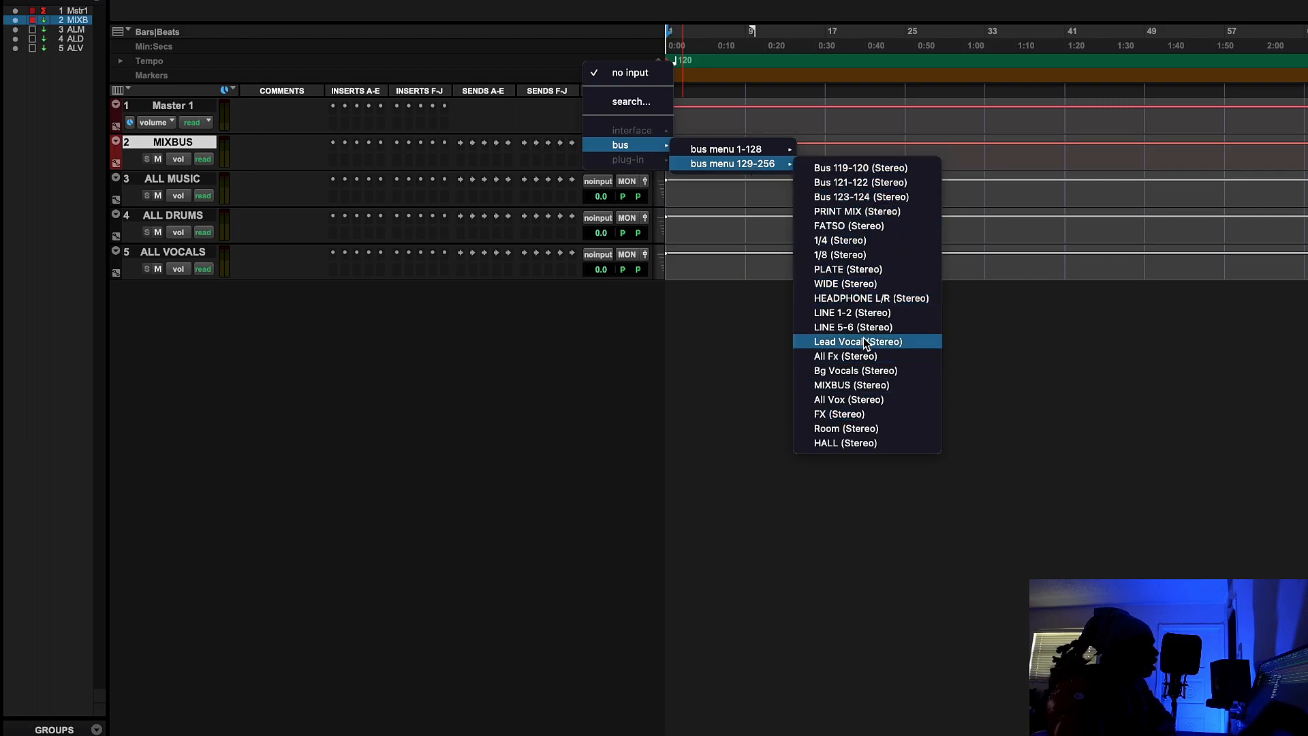
click(869, 386)
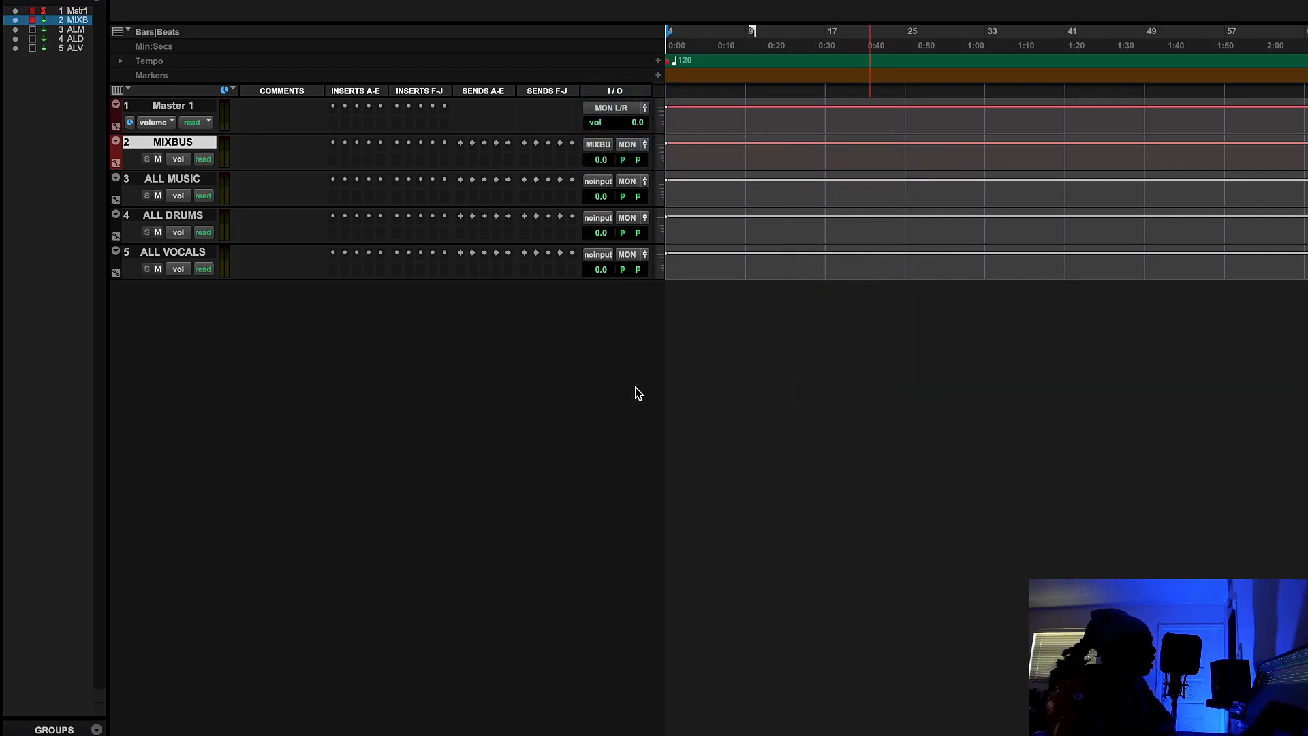
click(597, 143)
mouse_move(735, 149)
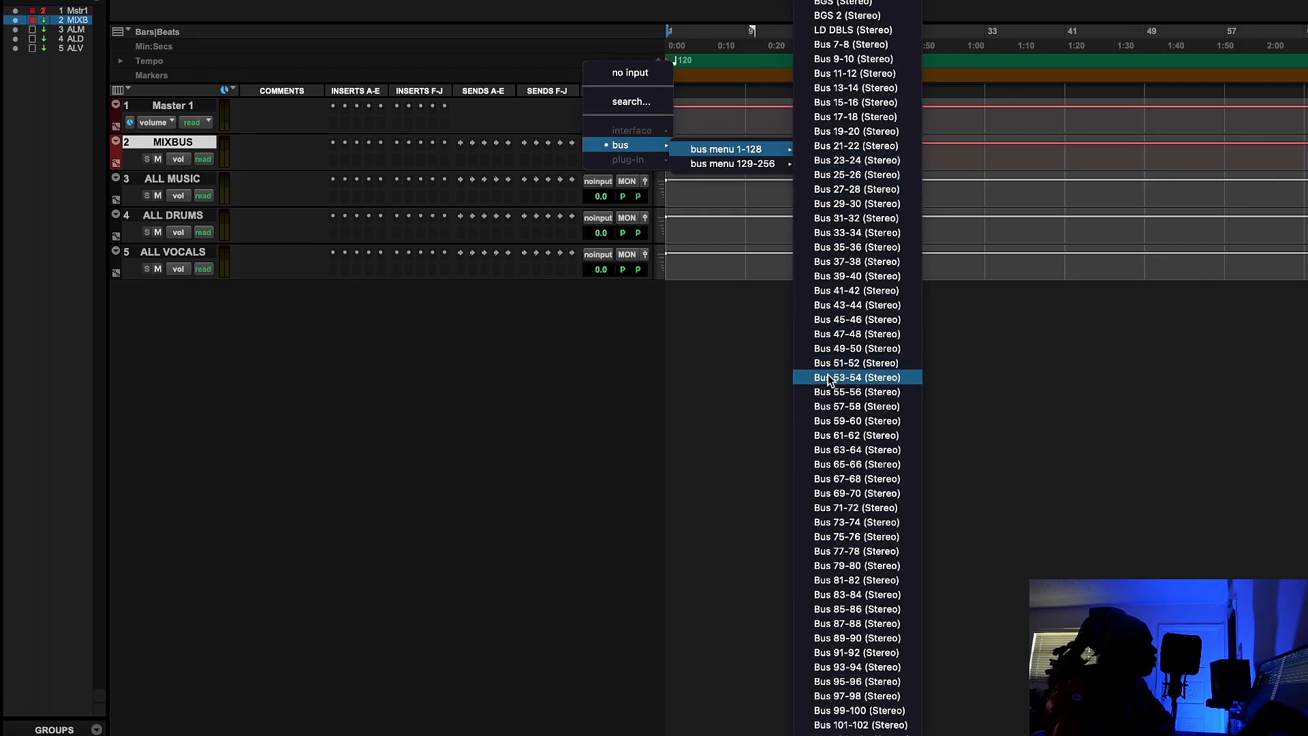
click(677, 384)
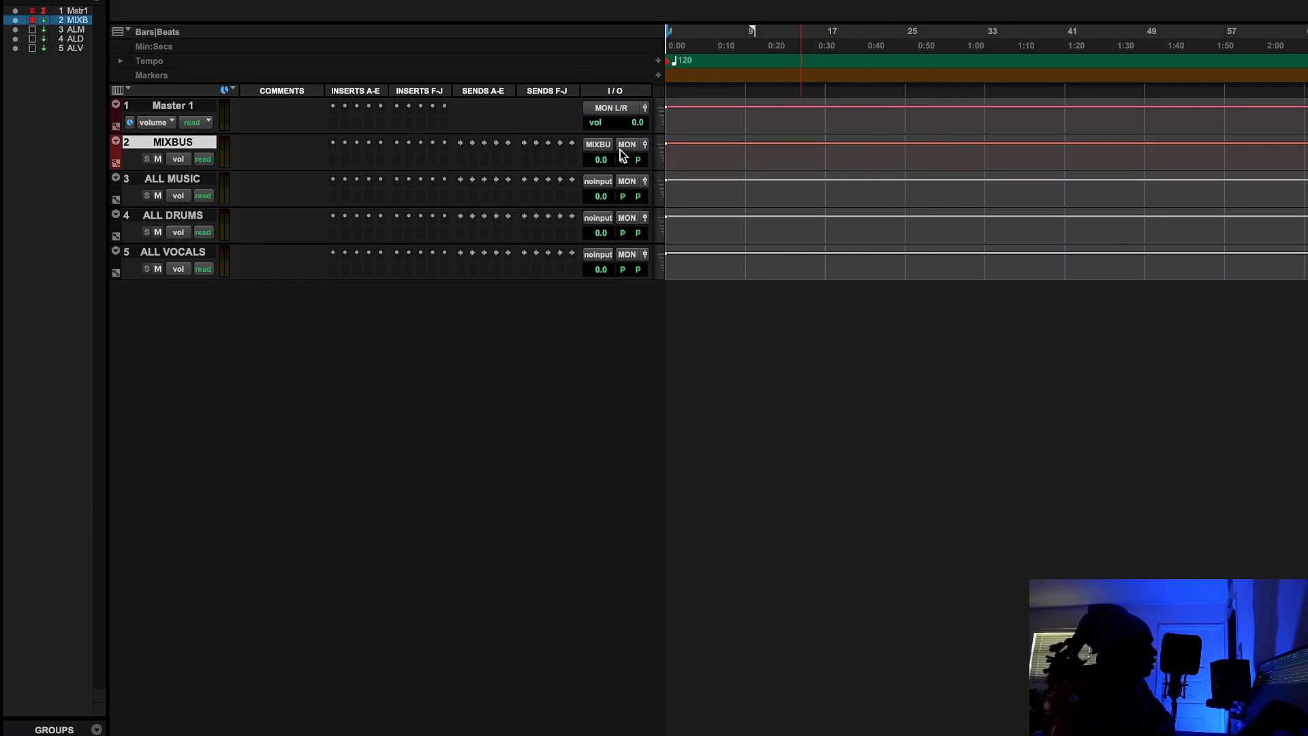
Route the Master 1 track to the MIXBUS (Stereo) bus.
click(624, 144)
mouse_move(627, 123)
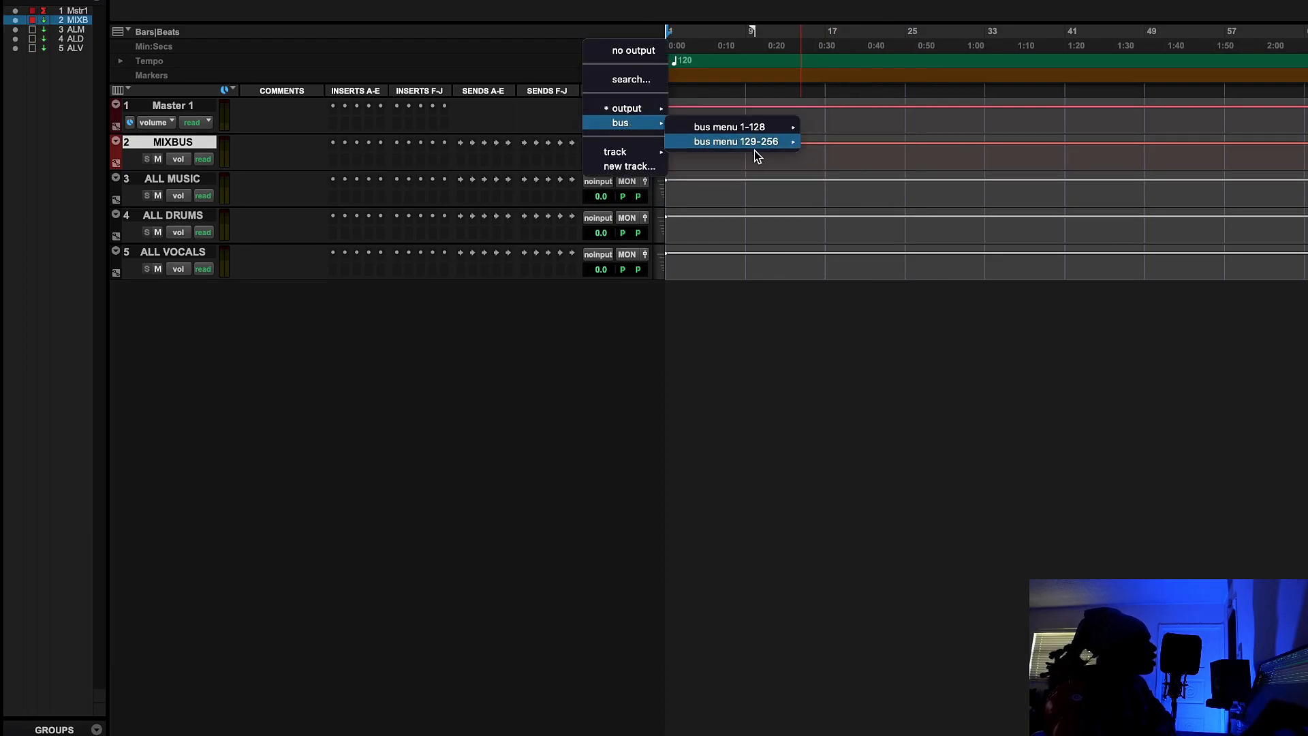
mouse_move(754, 145)
click(860, 363)
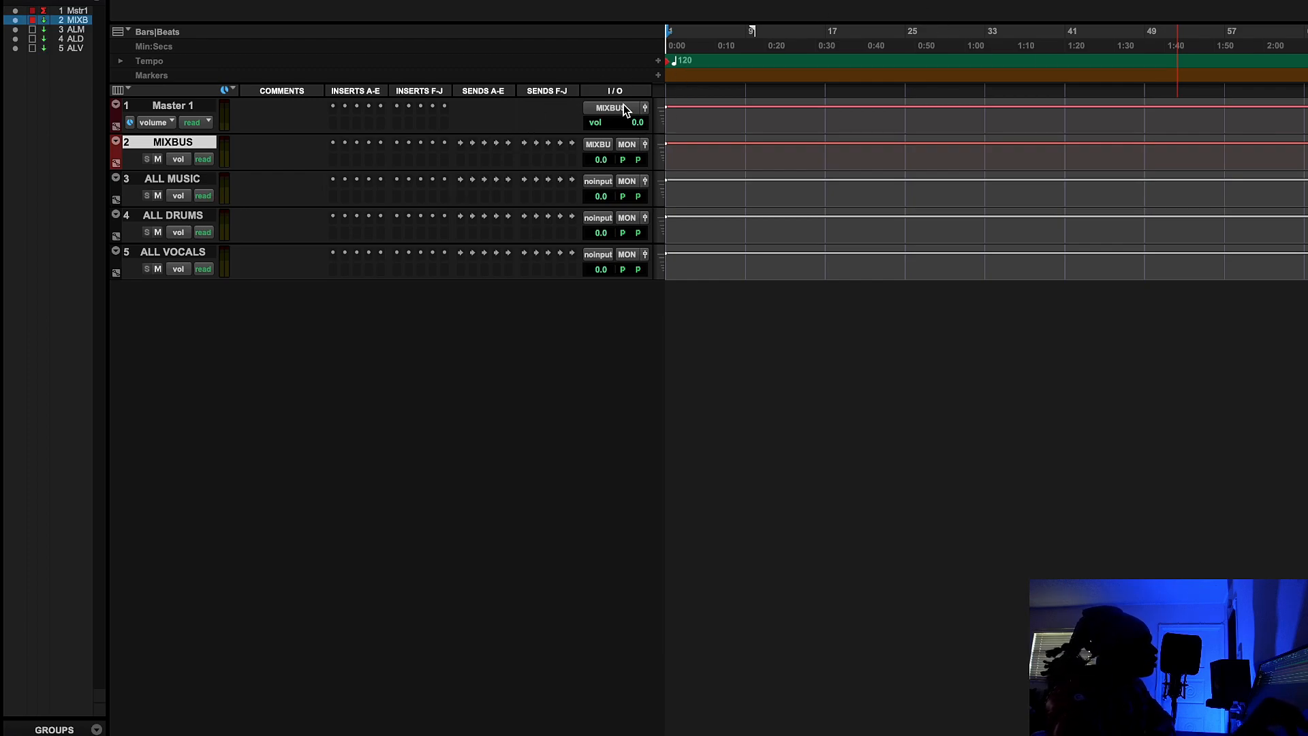
mouse_move(623, 117)
mouse_down()
mouse_move(625, 135)
mouse_move(629, 121)
mouse_up()
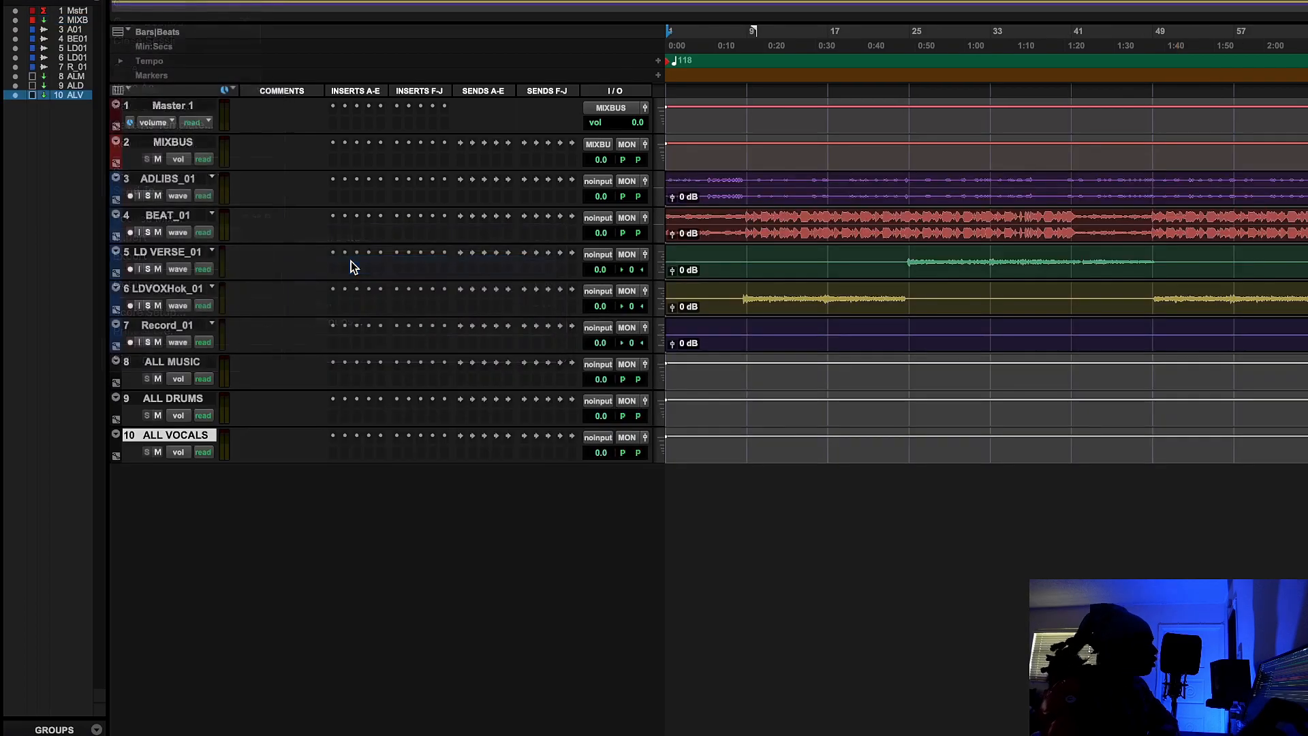
Start an audio import and browse to the BT Stems folder inside Song Files on the Desktop.
key(super+shift+i)
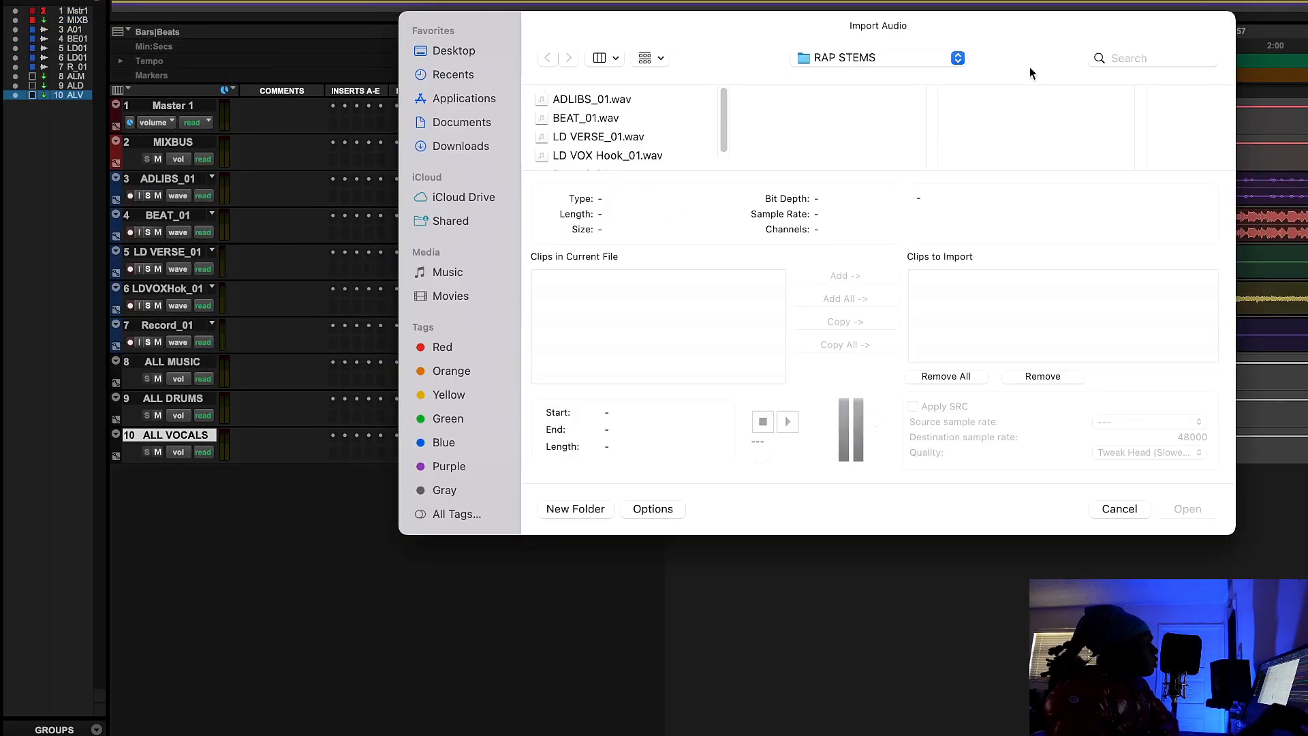
click(886, 59)
click(816, 77)
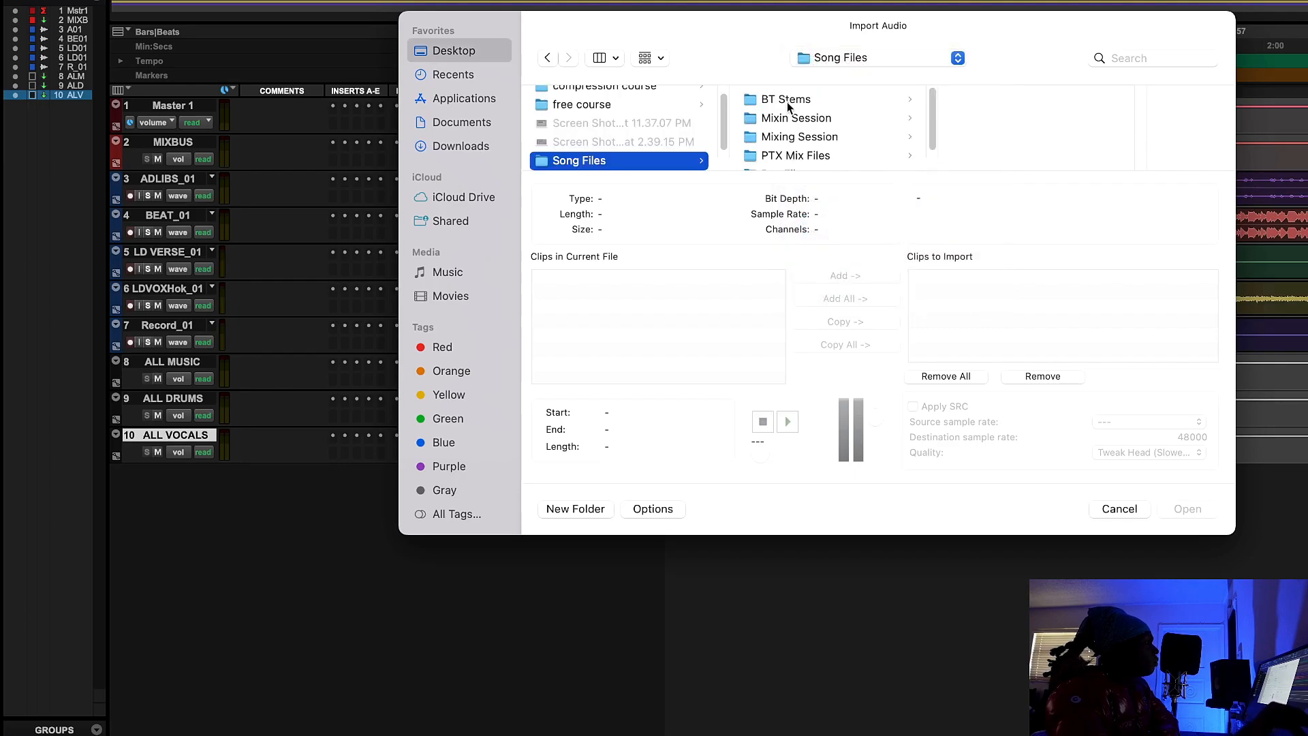
click(814, 137)
click(812, 106)
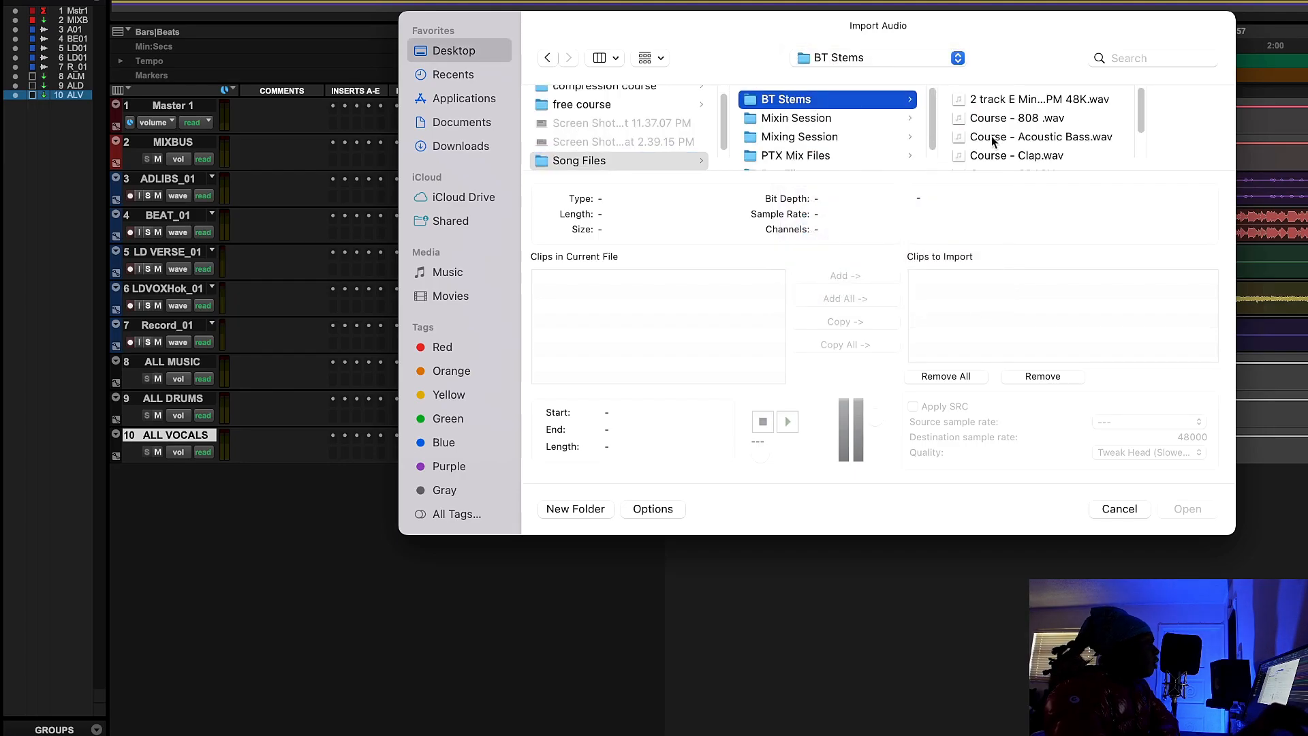
Add all BT Stems files from the 2 track E Minor 118BPM 48K through Course - Vox Shot and import them to new tracks at Session Start.
click(1018, 100)
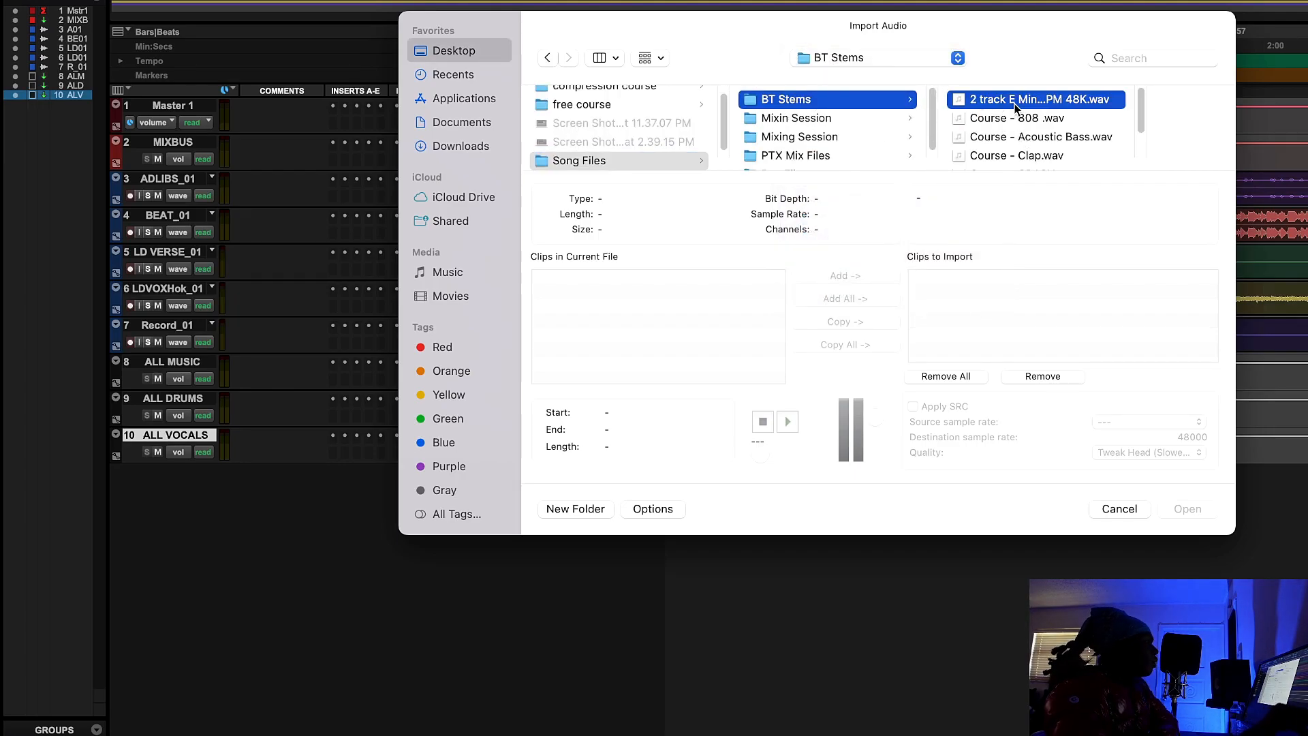
scroll(992, 129, down, 5)
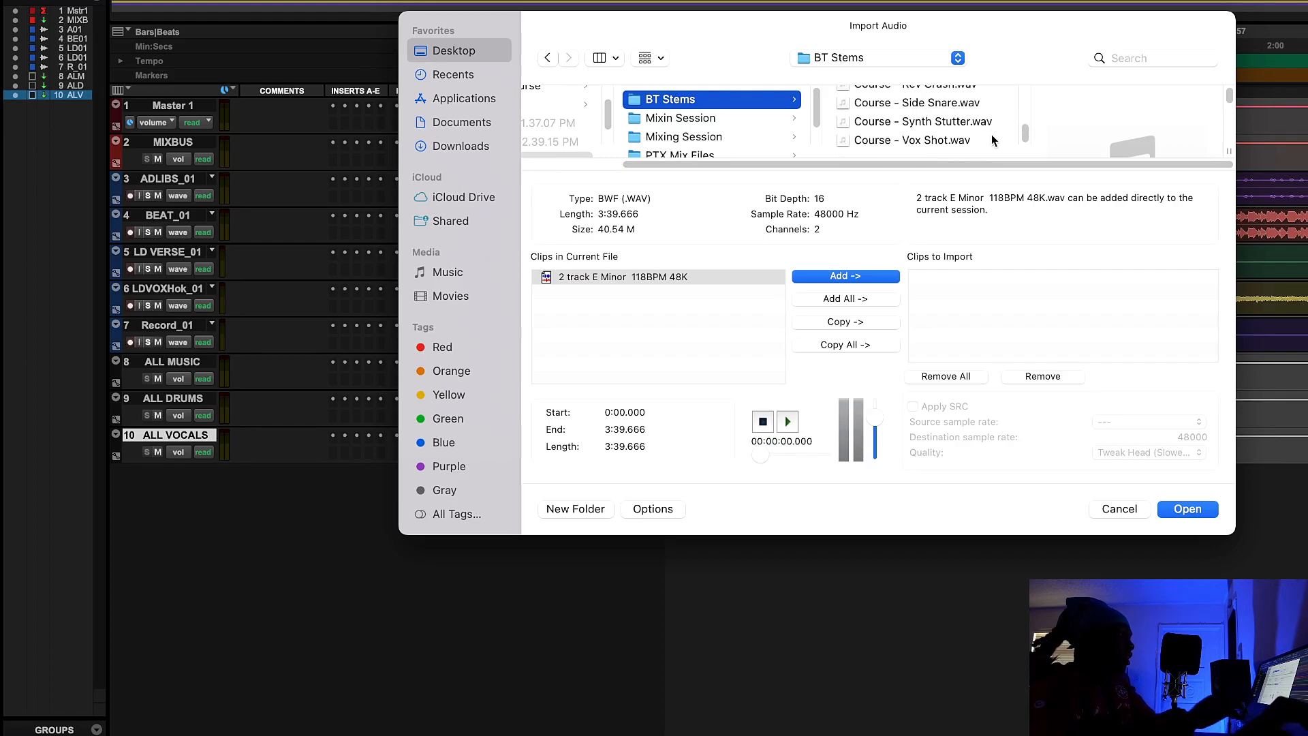
shift+click(975, 141)
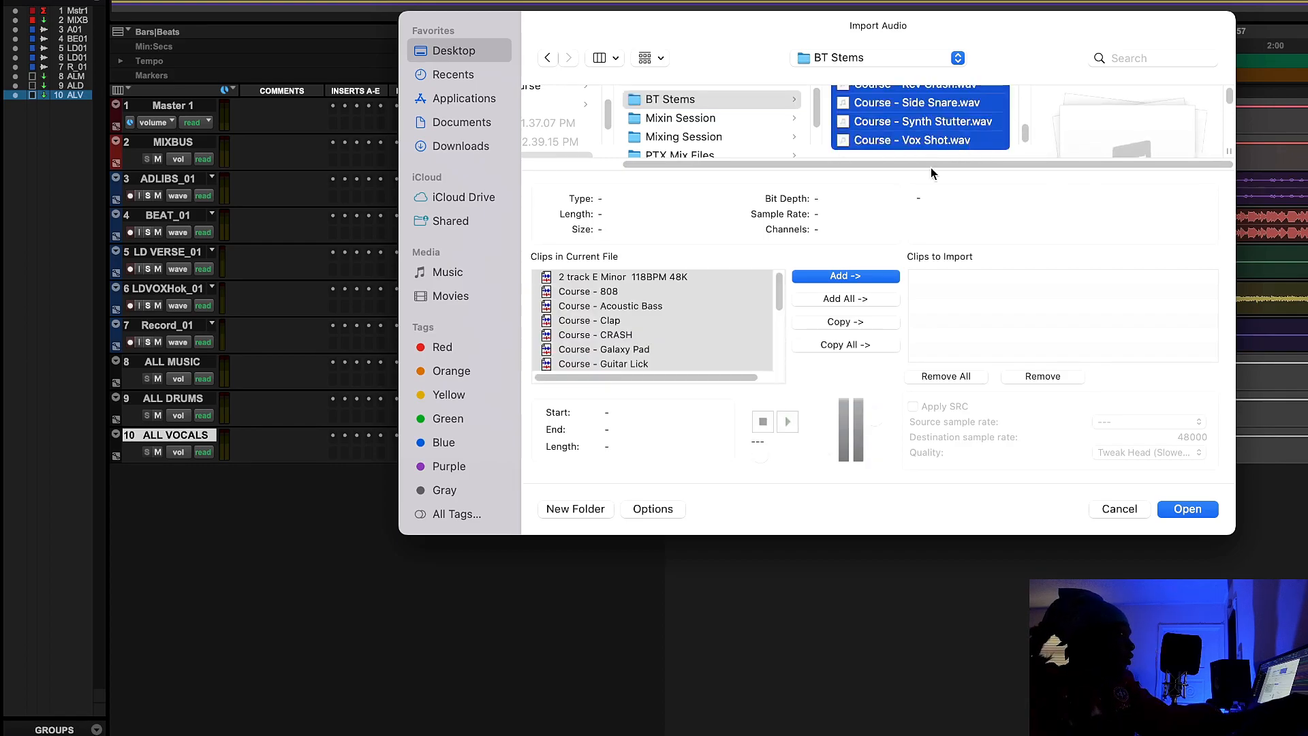
click(846, 300)
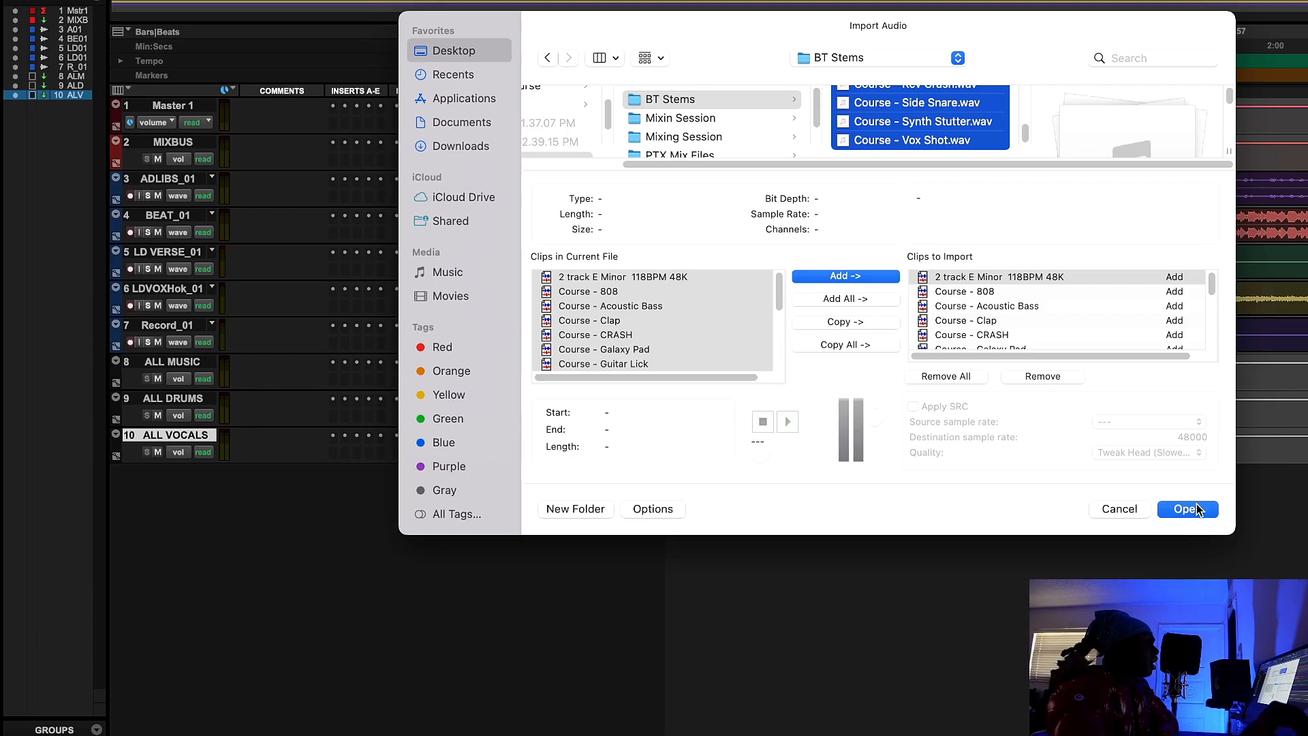
click(1189, 509)
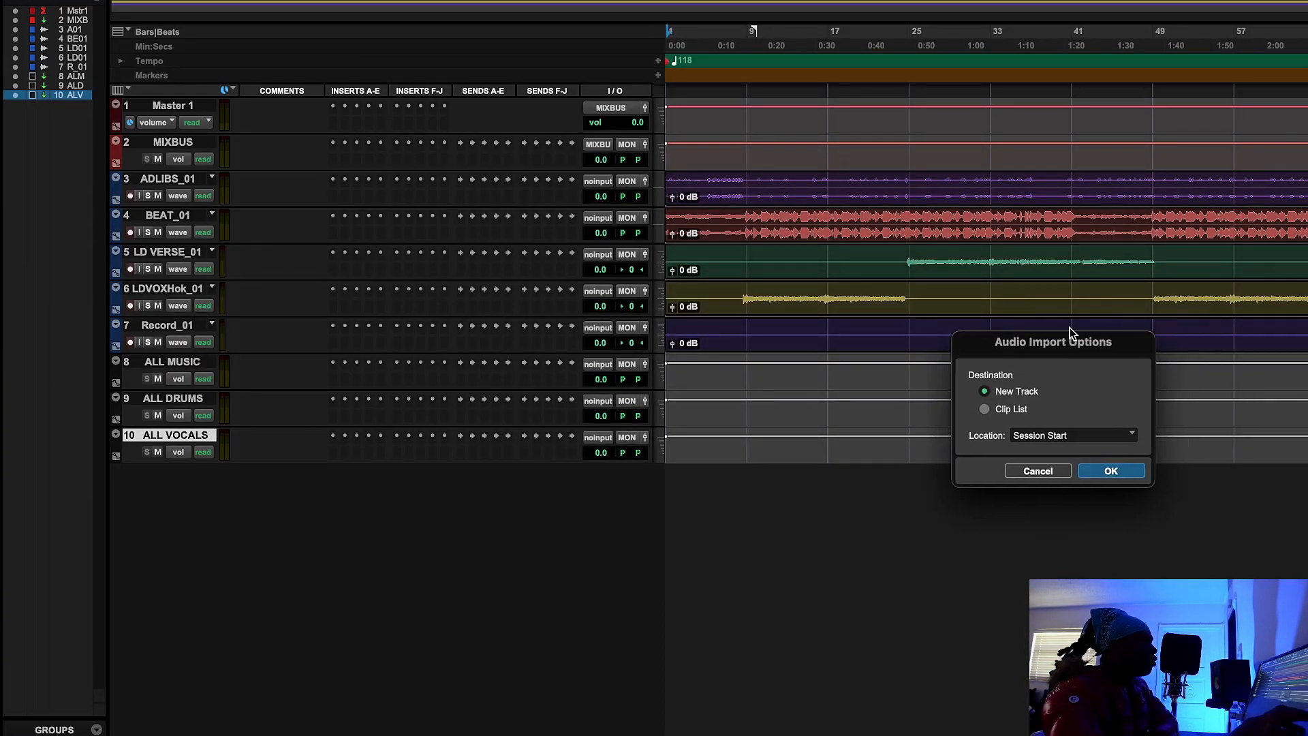
click(906, 512)
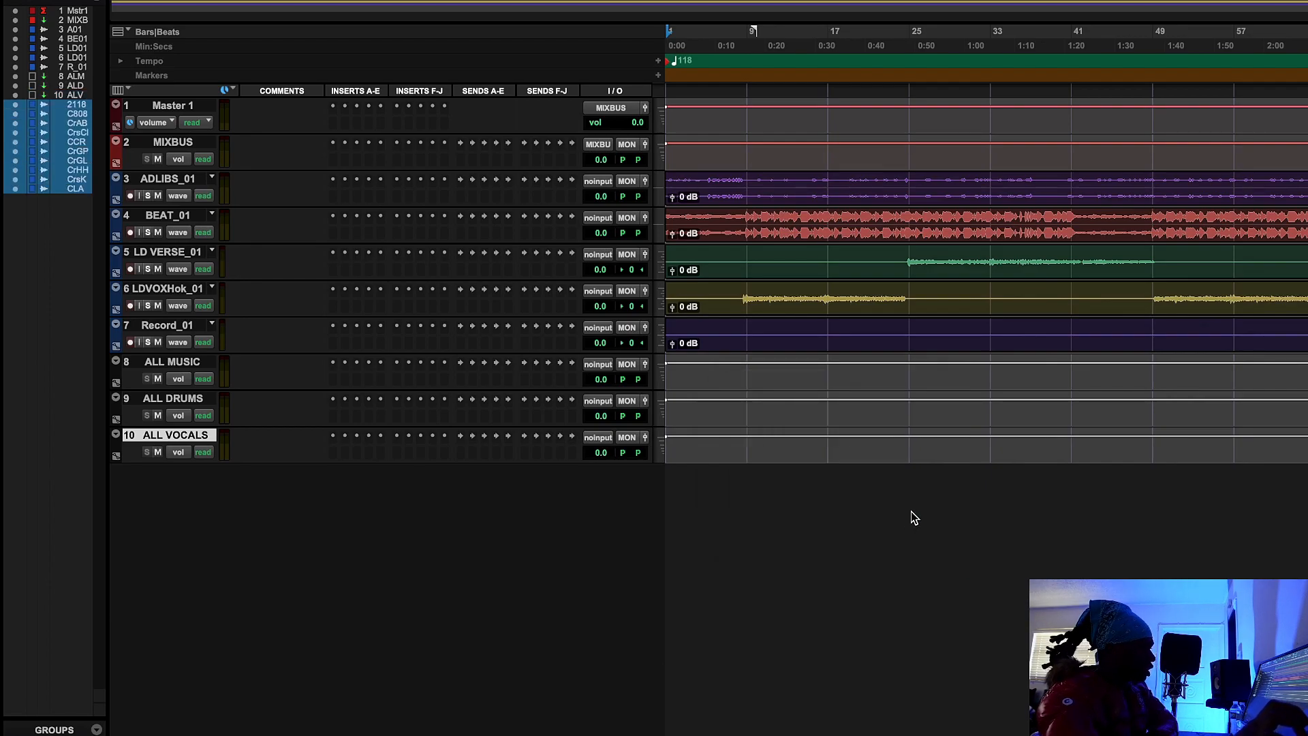
Mute the imported two-track track 2EM118BP48 above the Course stems.
scroll(1098, 353, up, 10)
scroll(1098, 352, down, 12)
scroll(1097, 352, up, 10)
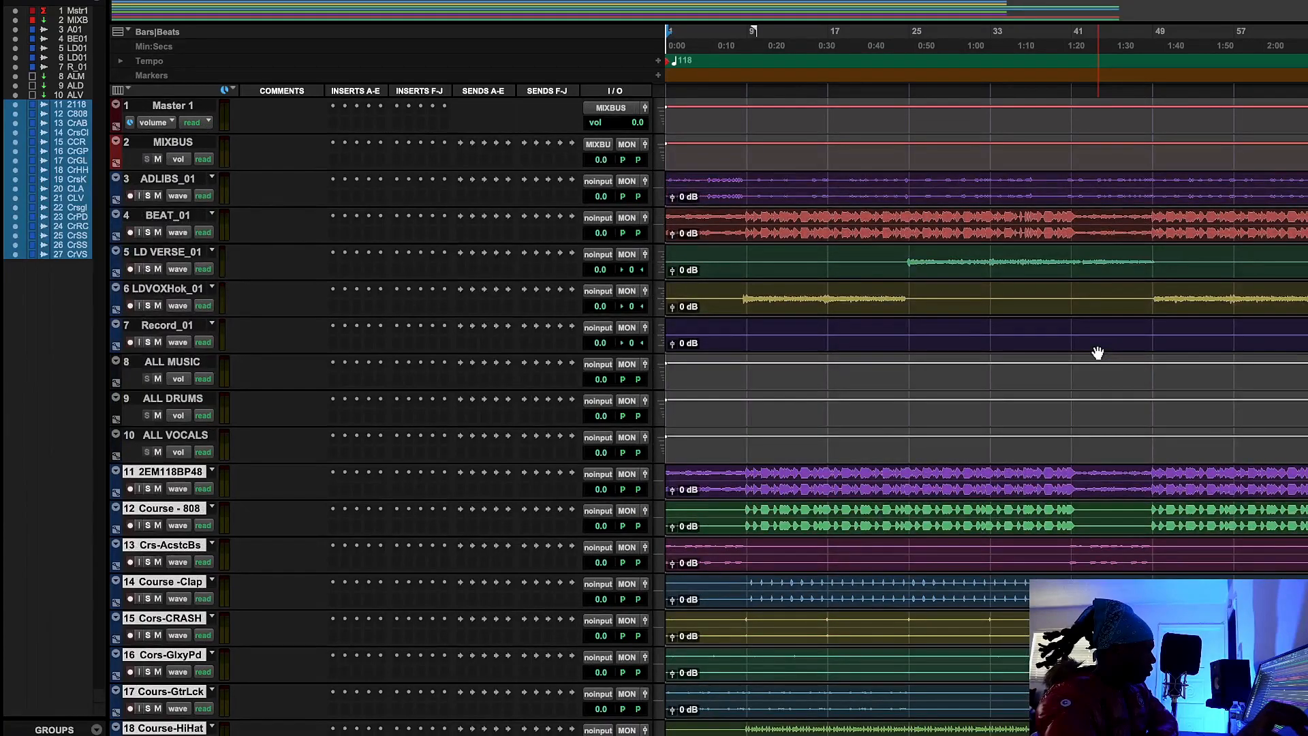
scroll(460, 641, down, 11)
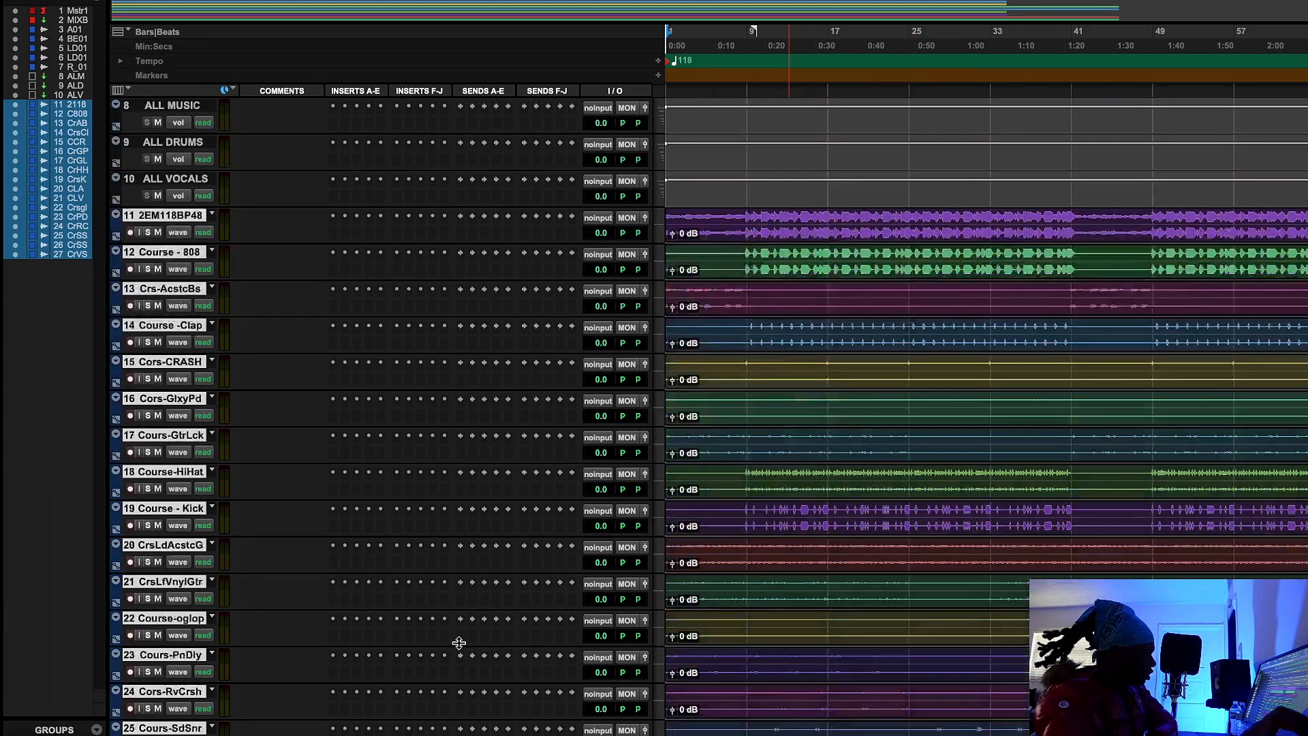
scroll(460, 642, up, 7)
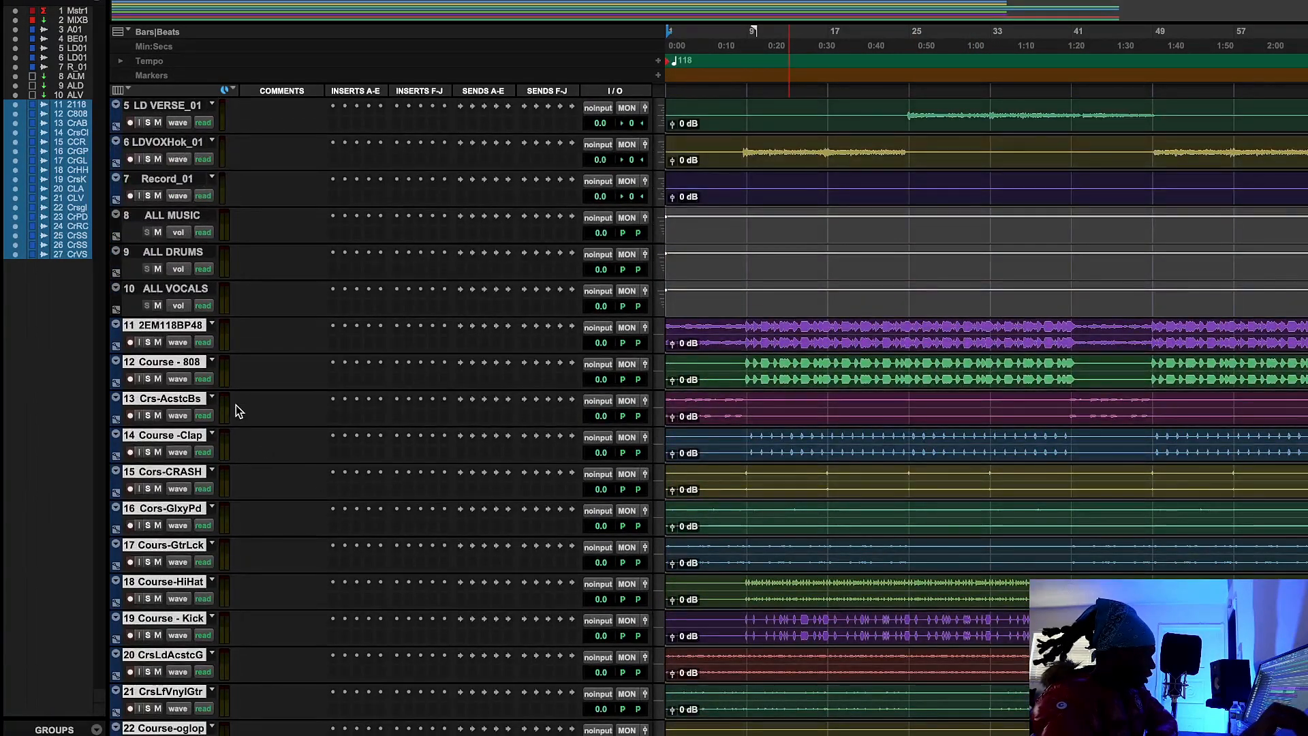
click(158, 342)
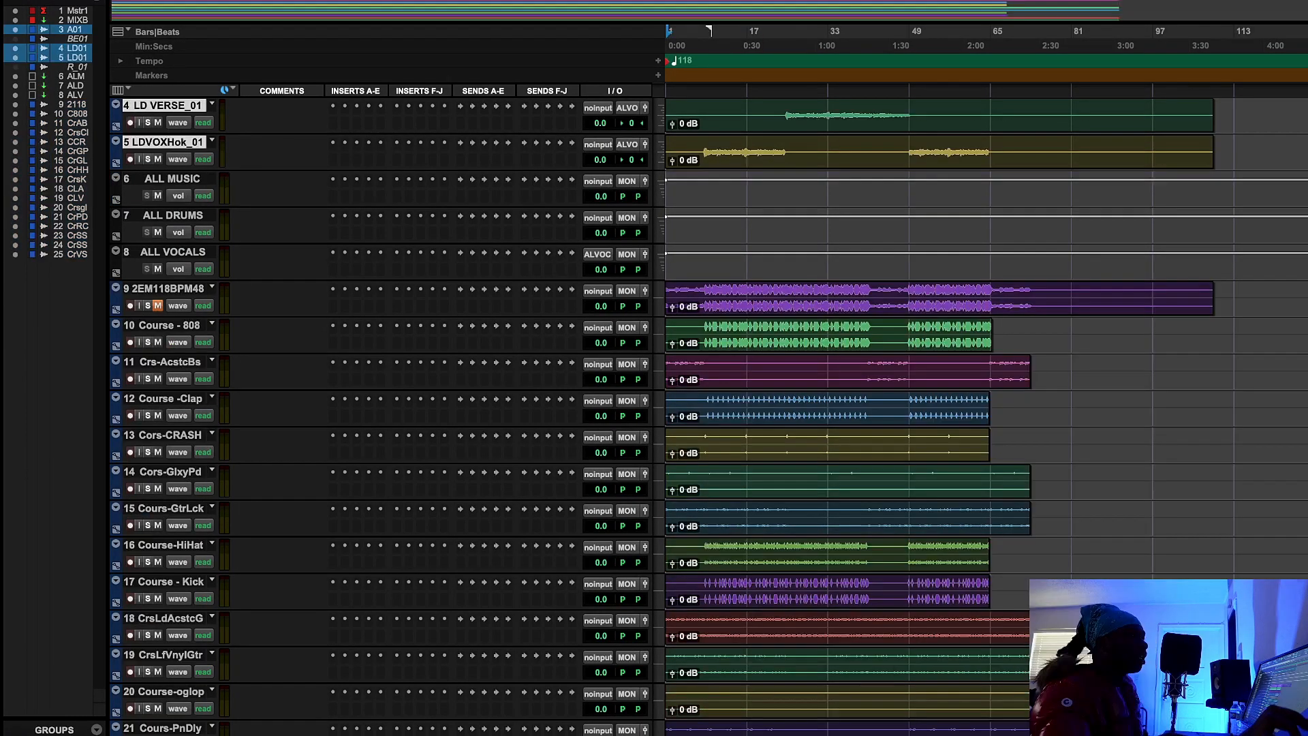
Play the session, raise the ALL VOCALS volume to +4.2 dB and move playback to the start of the vocal hook.
scroll(459, 408, down, 6)
scroll(459, 408, up, 9)
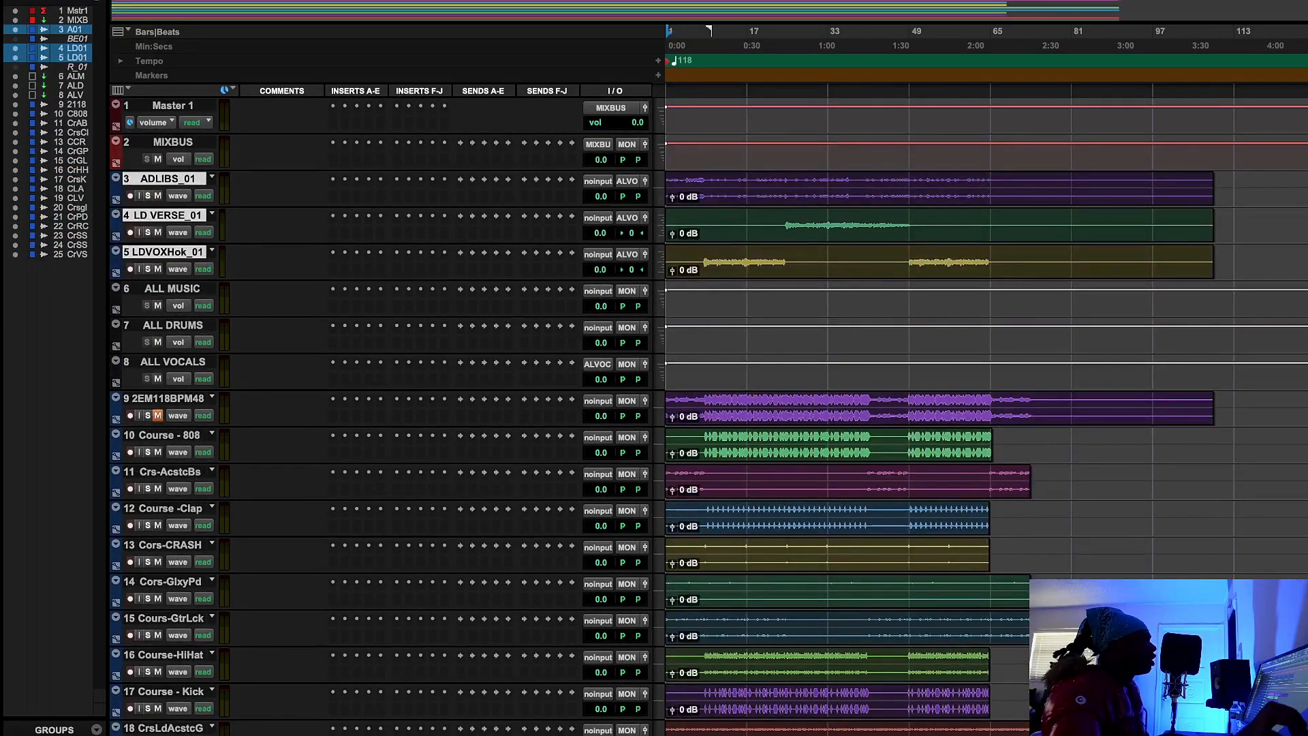
key(space)
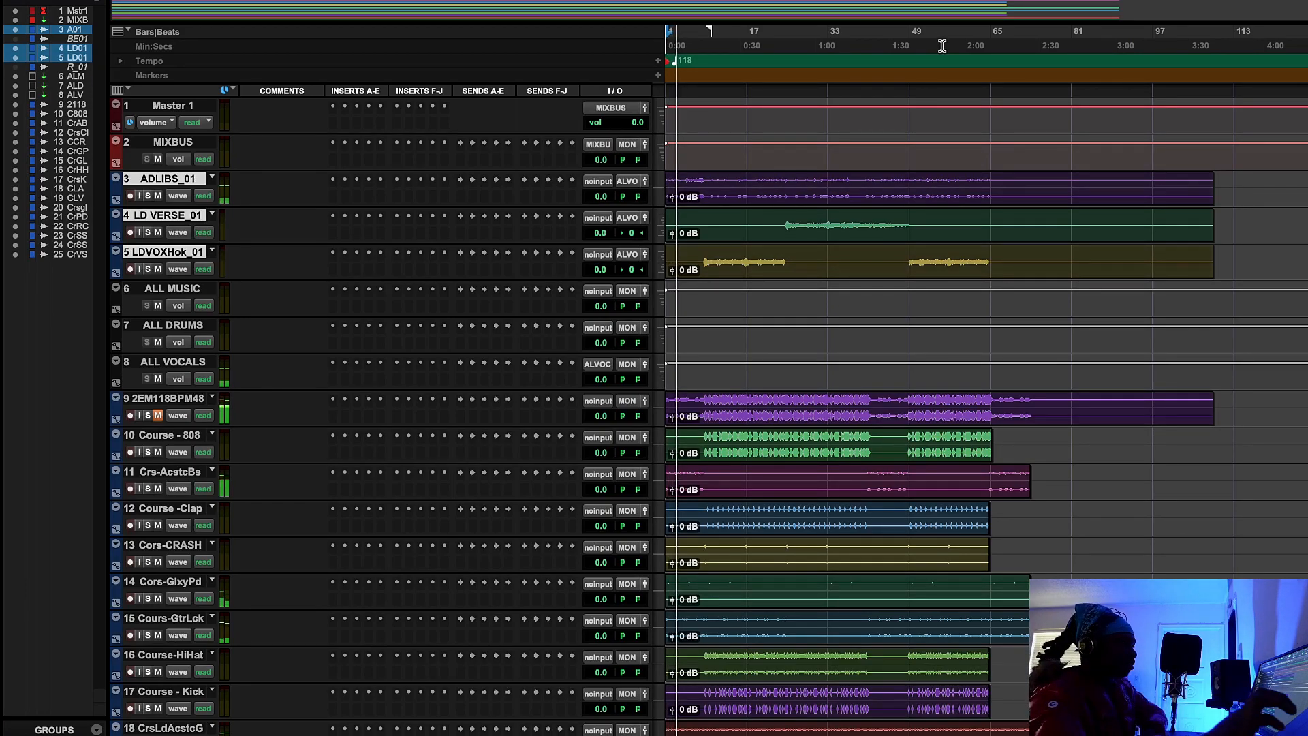
mouse_move(606, 385)
mouse_down()
mouse_move(601, 372)
mouse_move(608, 380)
mouse_up()
click(705, 46)
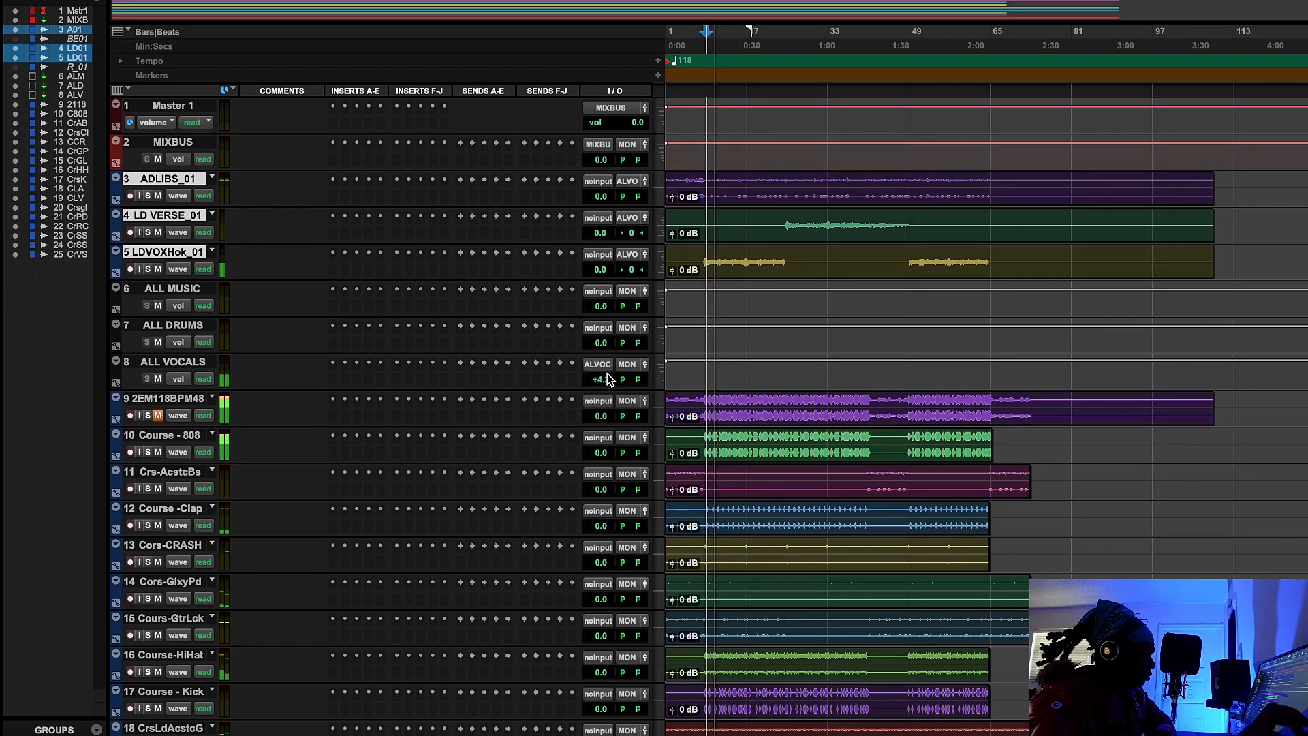
Search for MIXBUS among the ALL VOCALS output options and route the track to MIXBUS (Stereo).
click(174, 362)
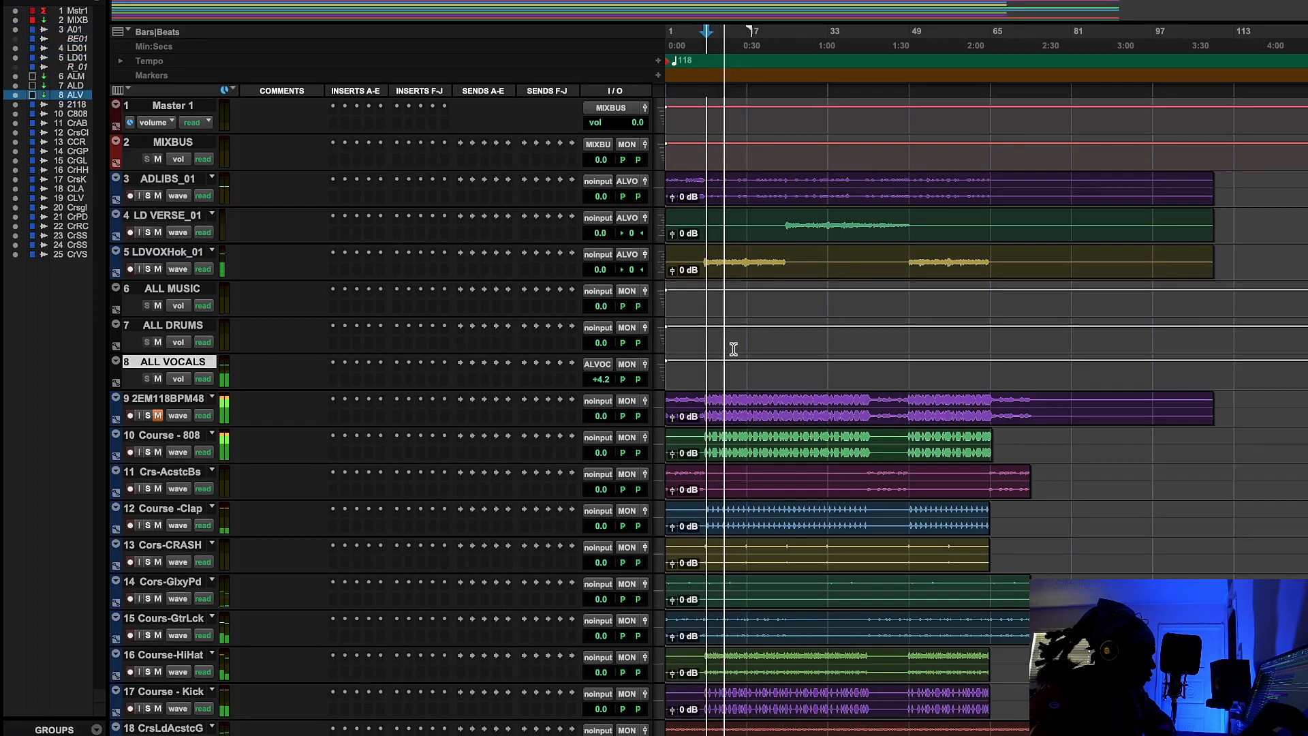
click(627, 363)
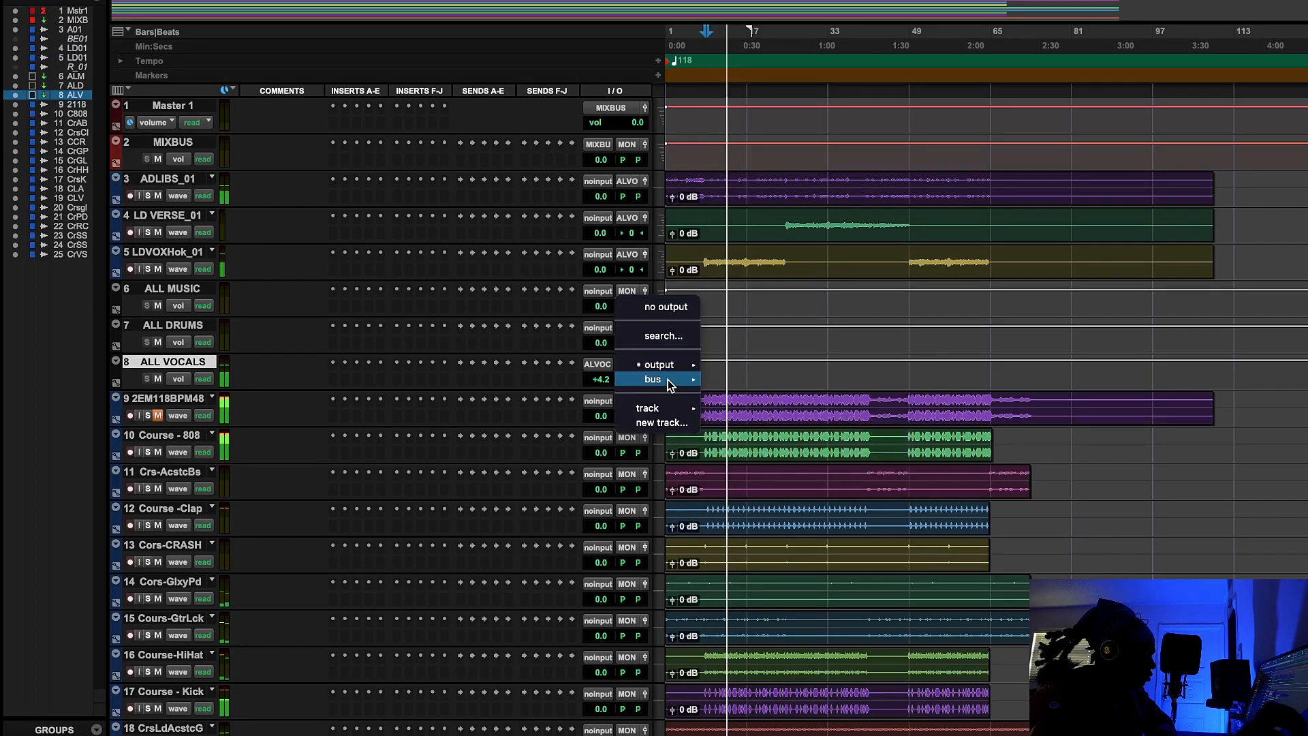
click(653, 336)
text(MIXB)
text(US)
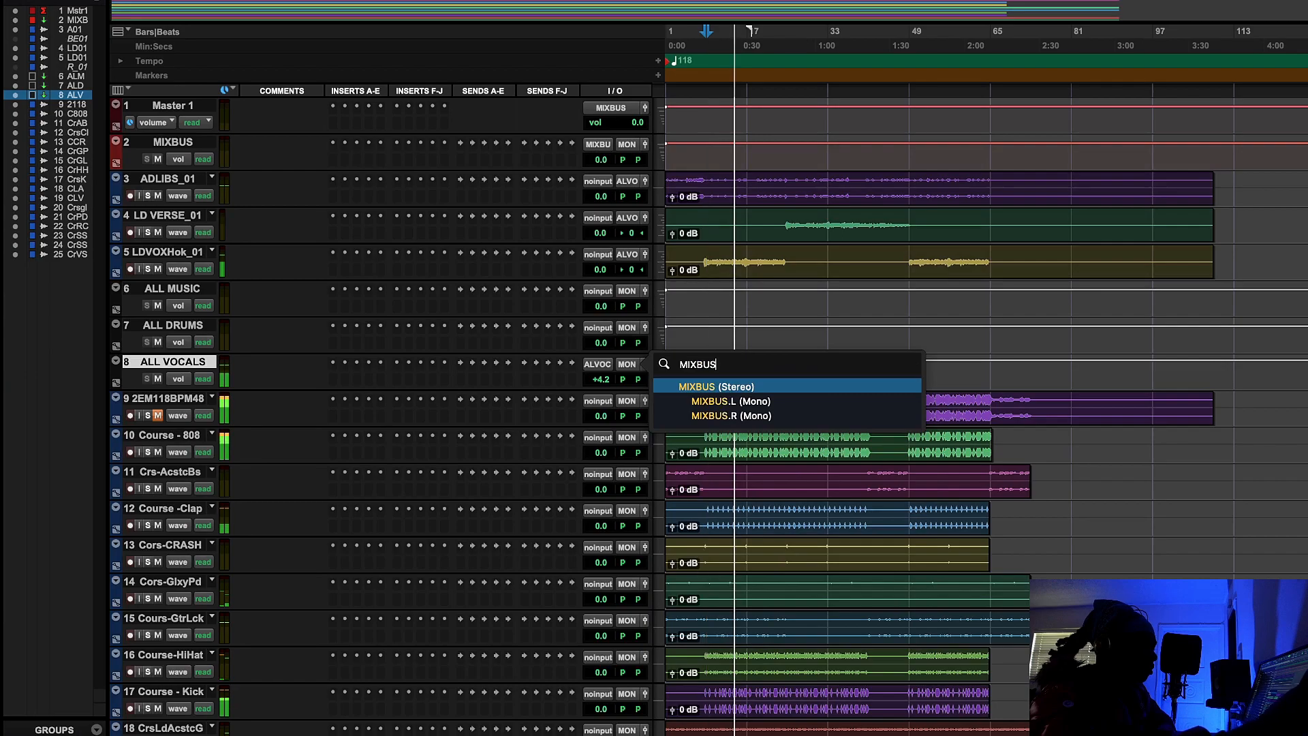
key(Return)
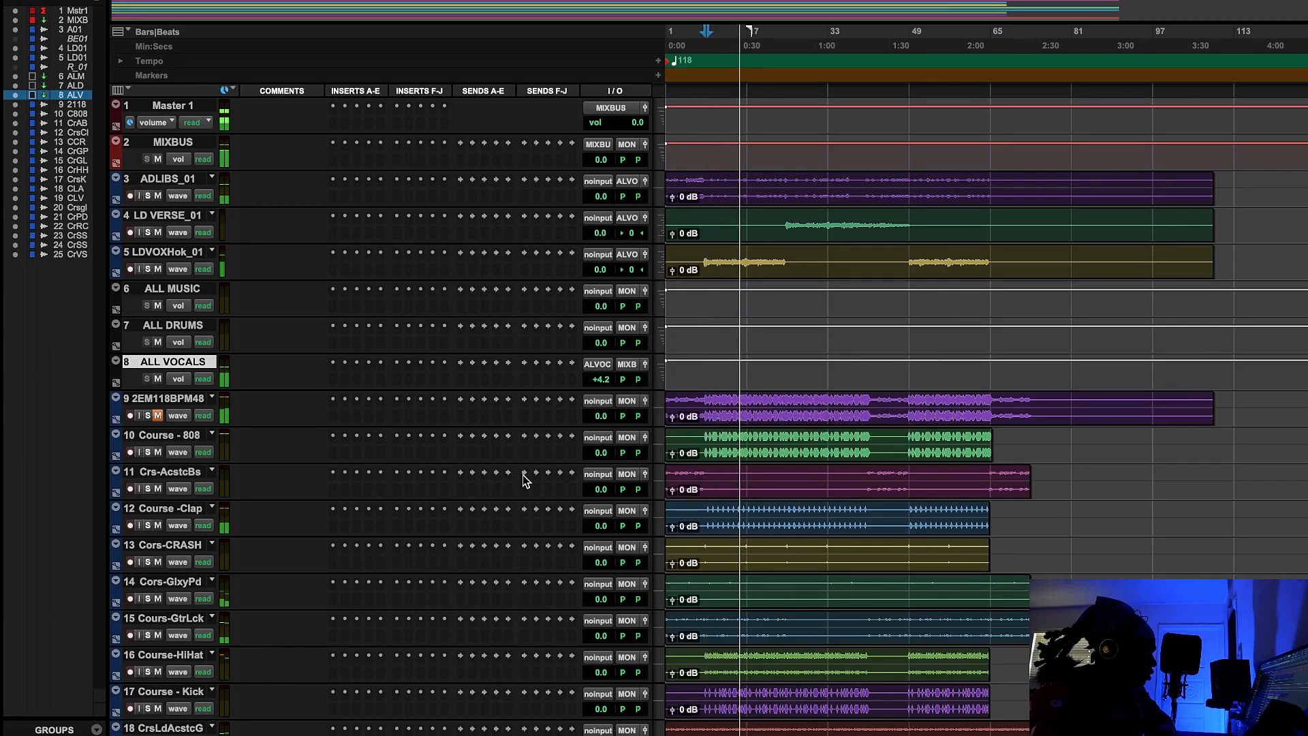
Select the Course - 808, Crs-AcstcBs and Course -Clap tracks together.
scroll(578, 439, right, 1)
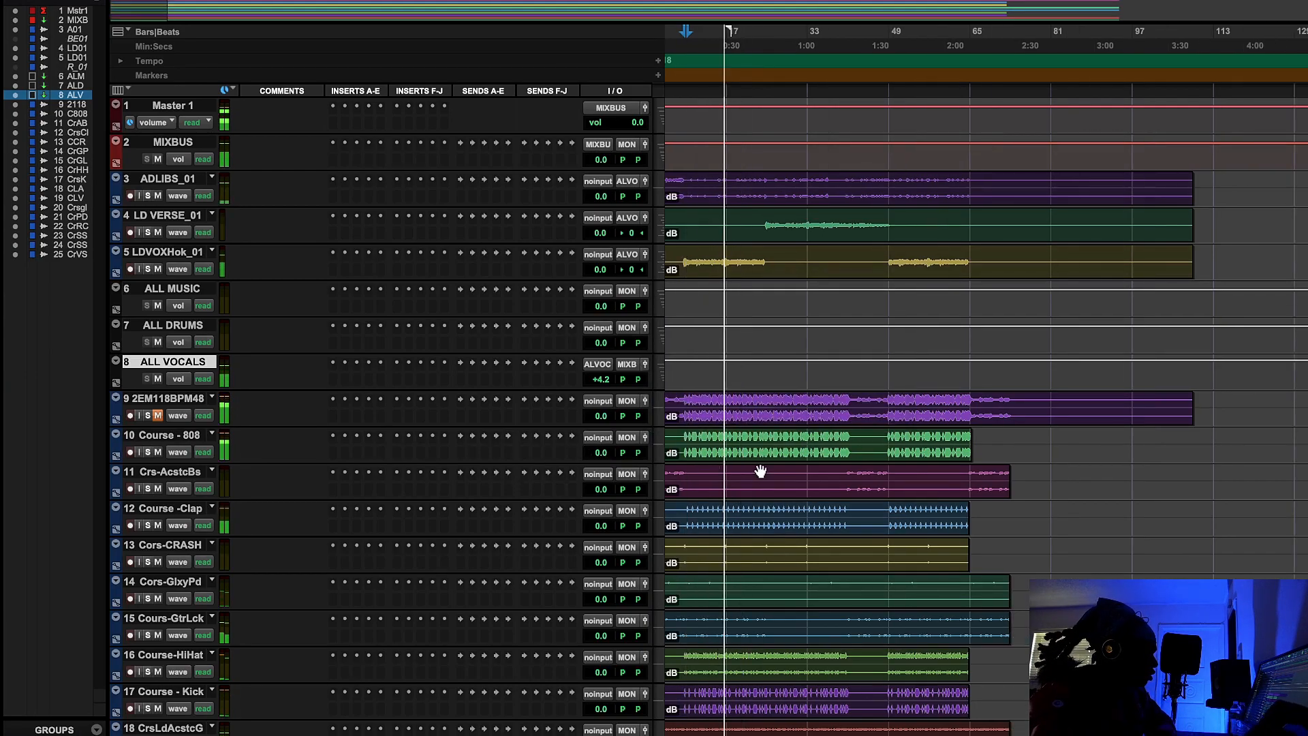
scroll(761, 472, left, 1)
key(space)
click(200, 434)
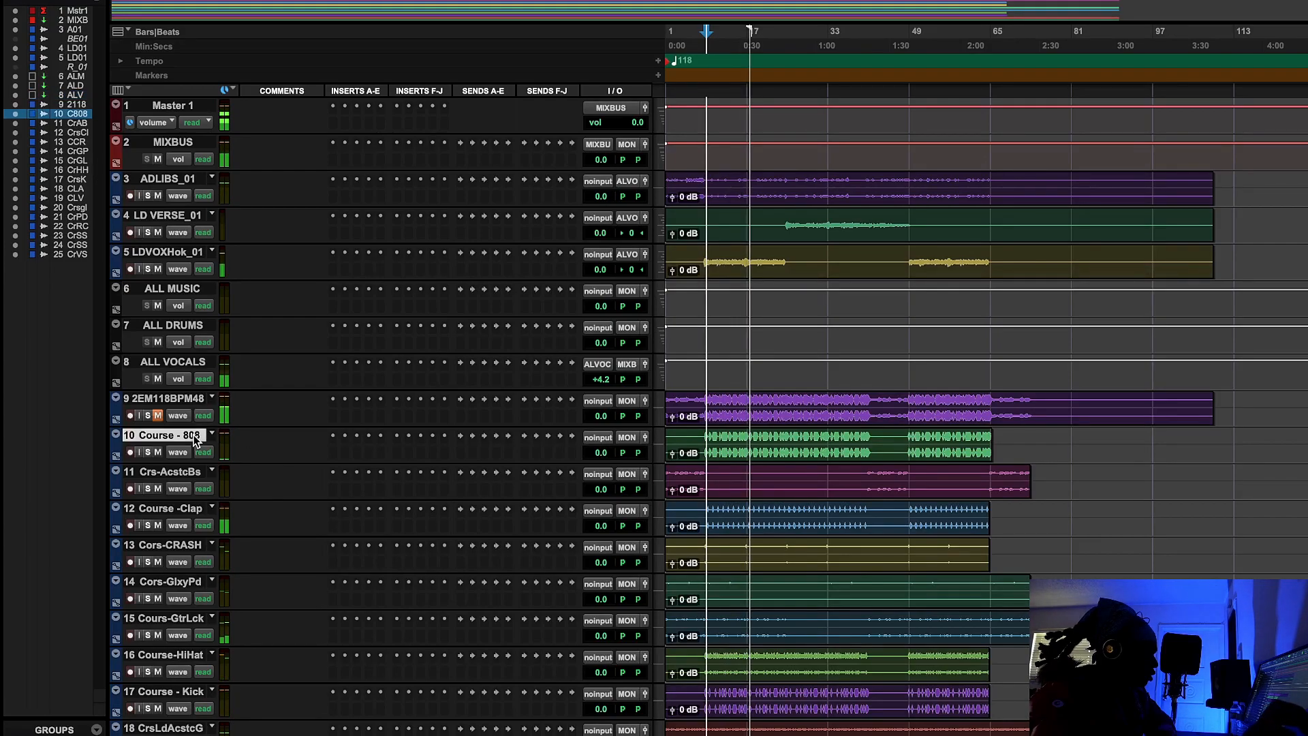
scroll(185, 511, down, 1)
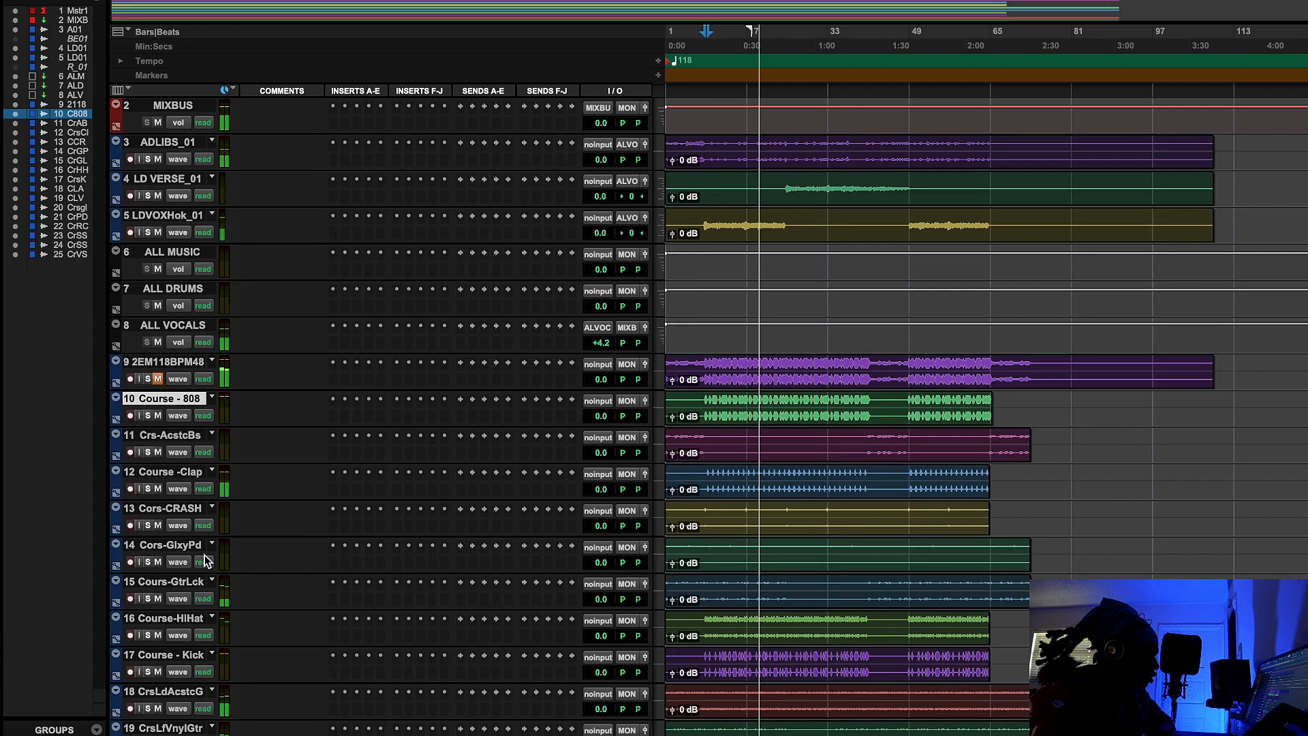
scroll(207, 560, down, 1)
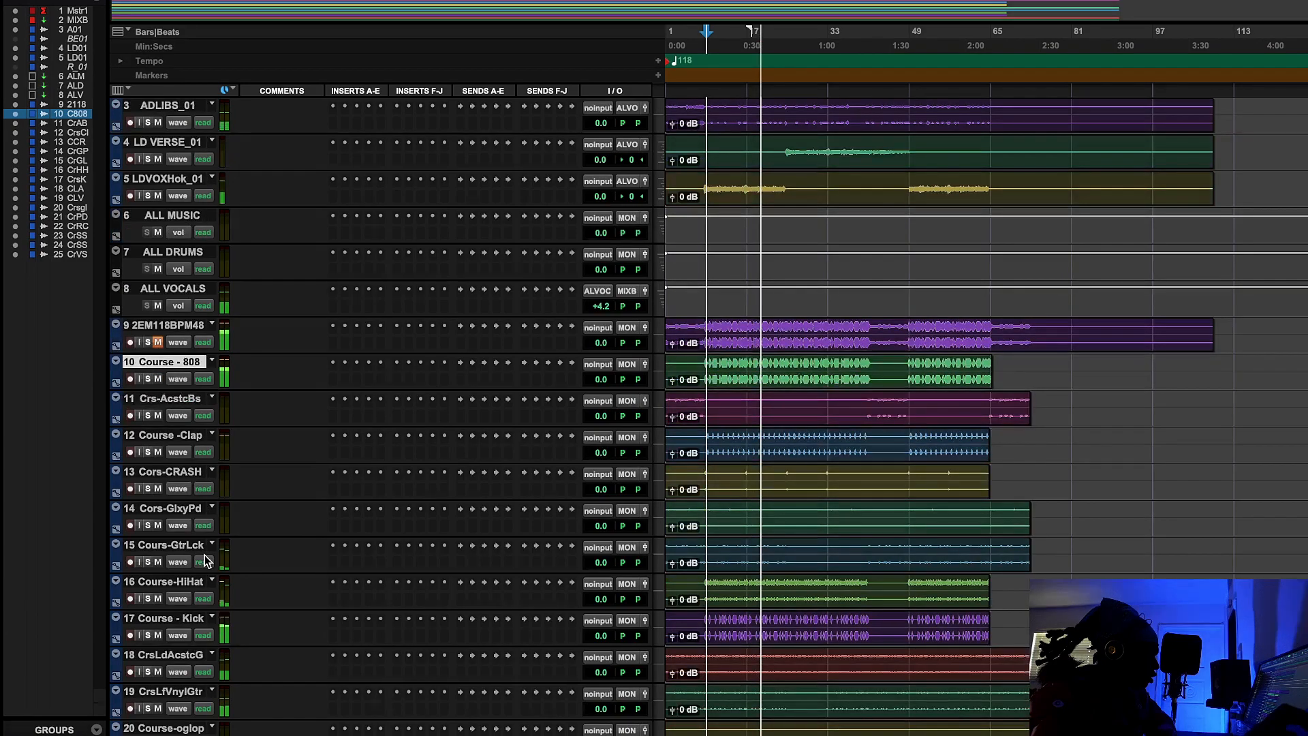
shift+click(189, 436)
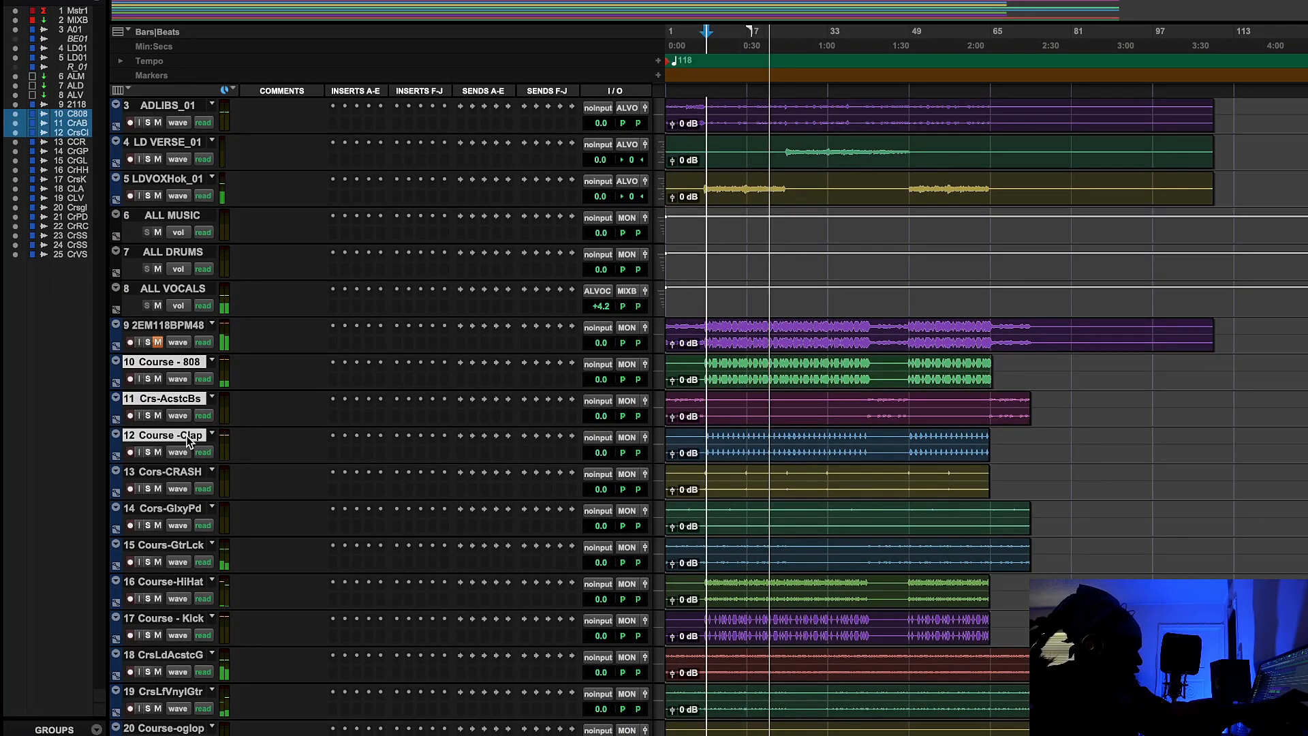
scroll(241, 454, up, 2)
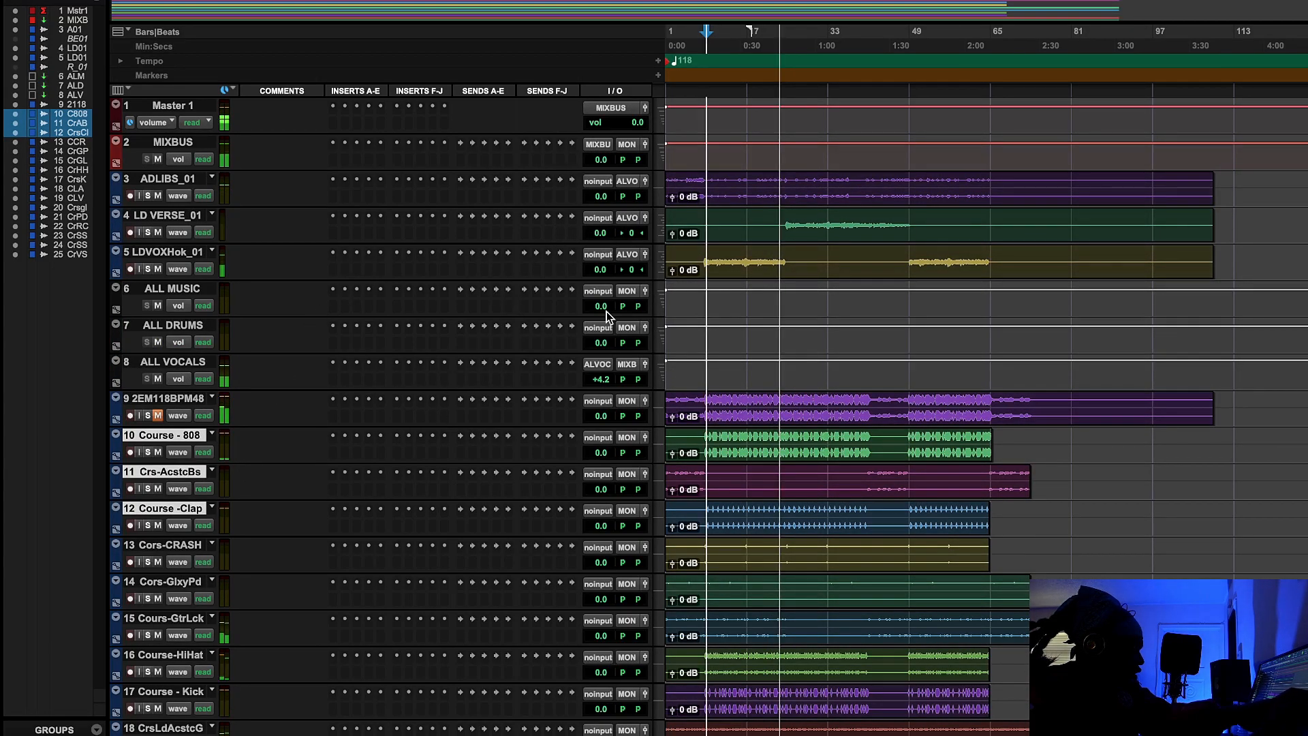
Route the outputs of the selected 808, acoustic bass and clap tracks to the free stereo bus 25-26.
click(638, 441)
mouse_move(652, 450)
mouse_move(729, 453)
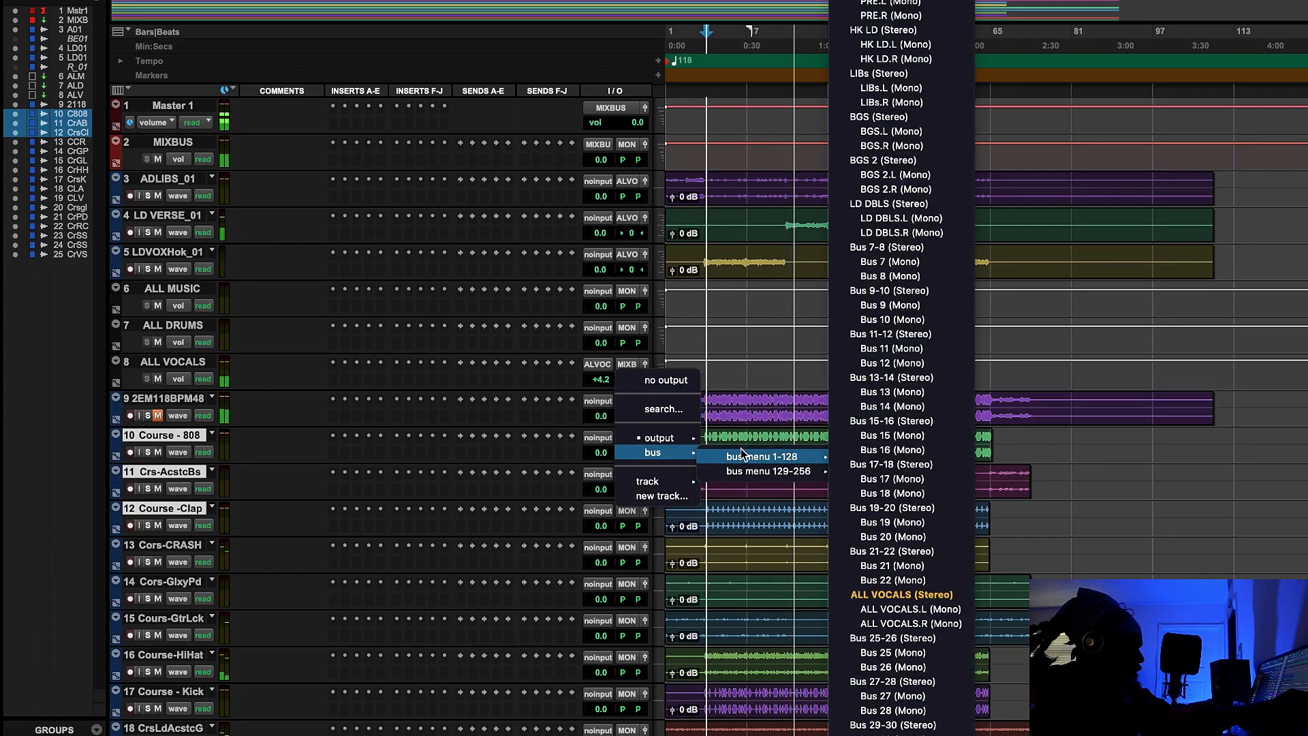
click(724, 517)
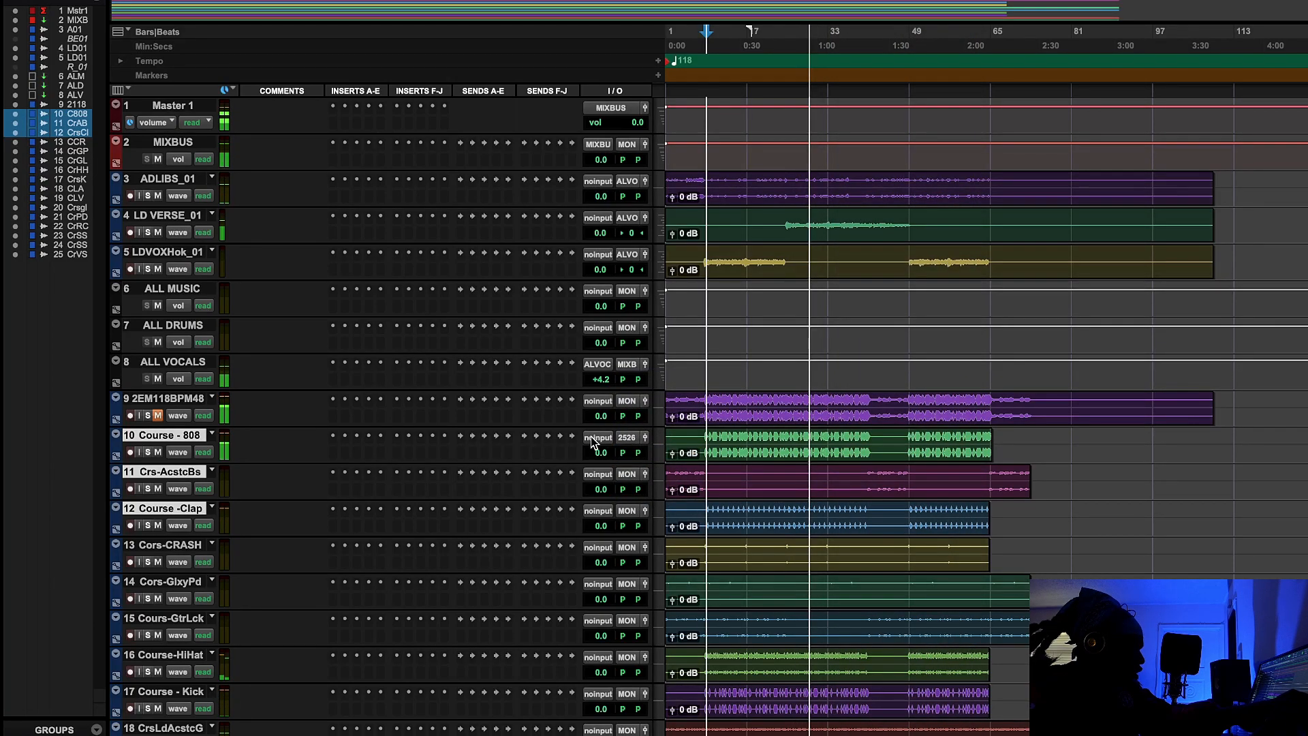
click(625, 439)
mouse_move(654, 452)
mouse_move(756, 458)
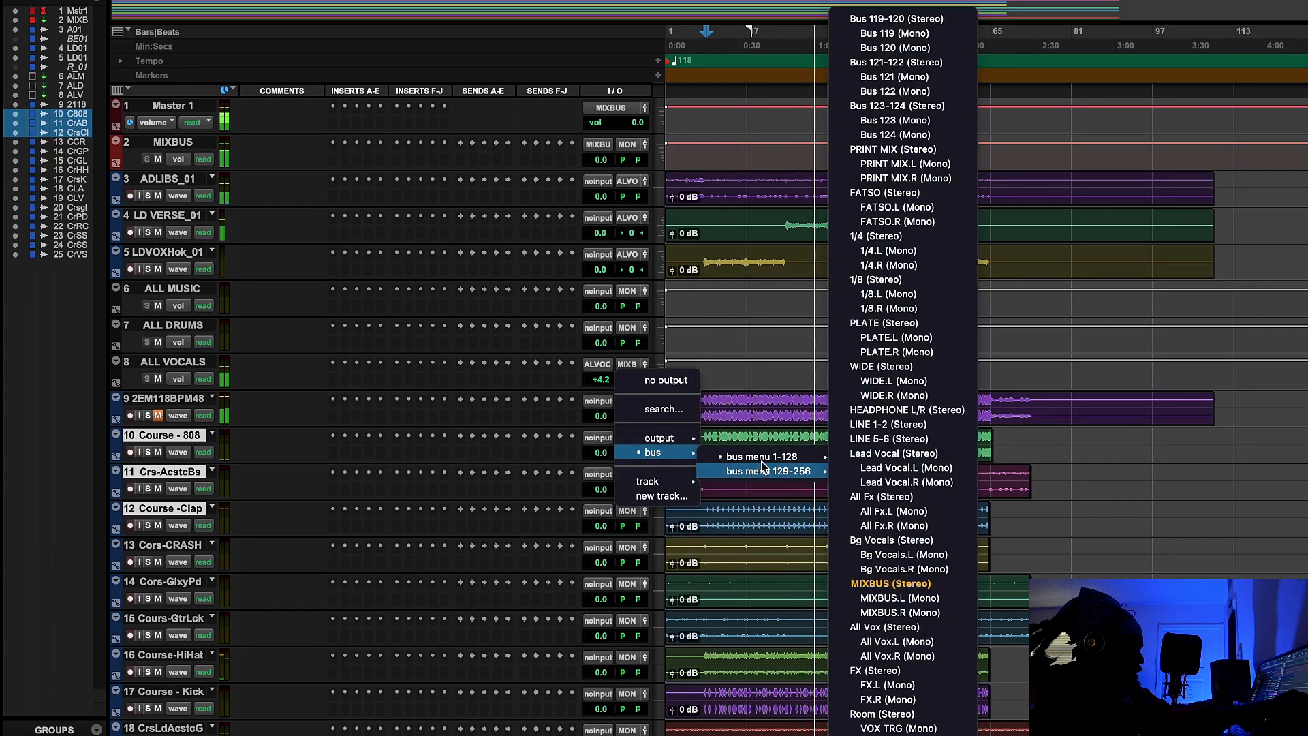
click(894, 637)
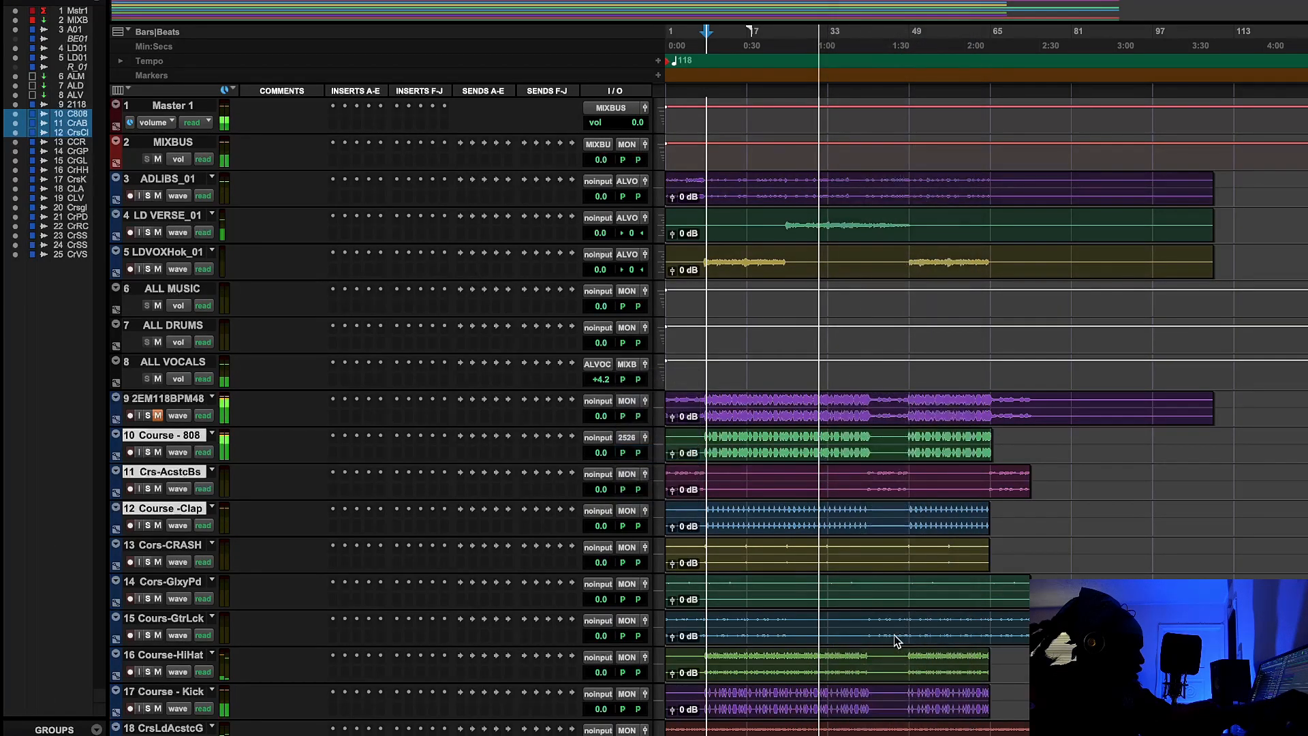
Rename the output bus 25-26 of the selected tracks to ALL DRUMS.
right_click(634, 476)
click(696, 507)
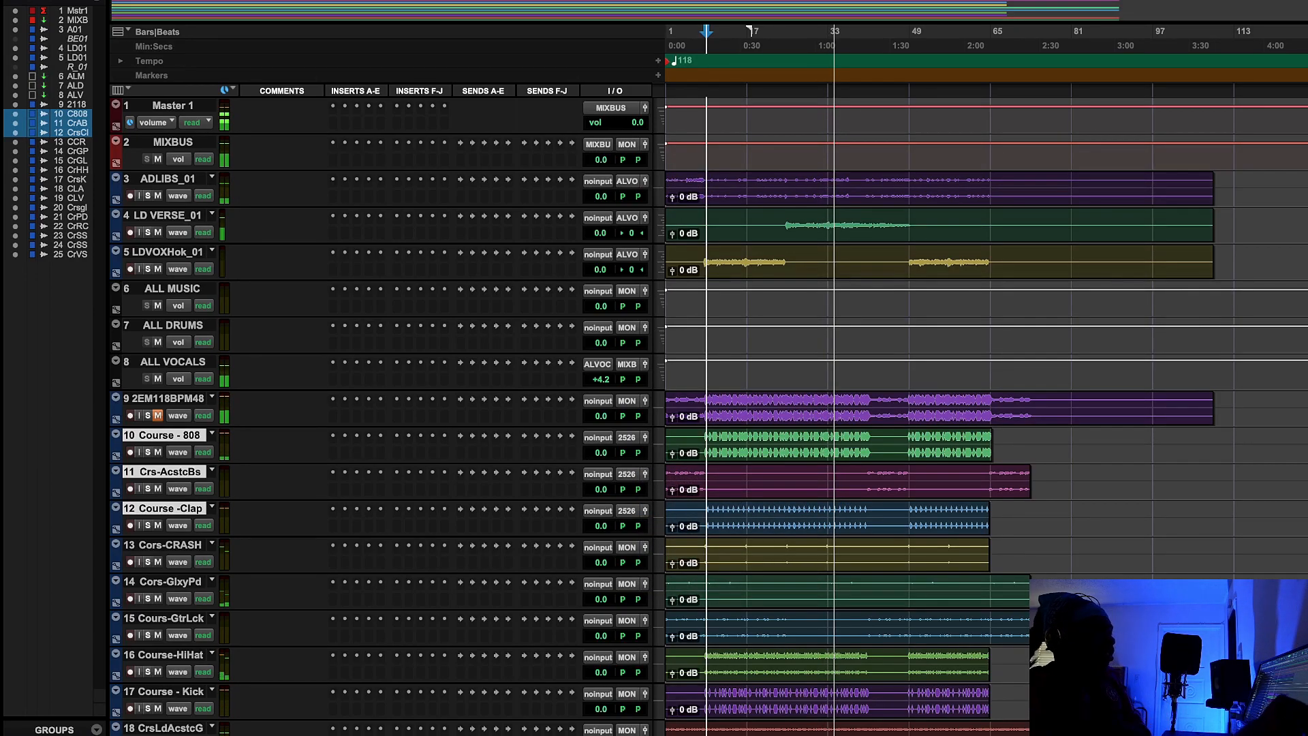
click(1022, 342)
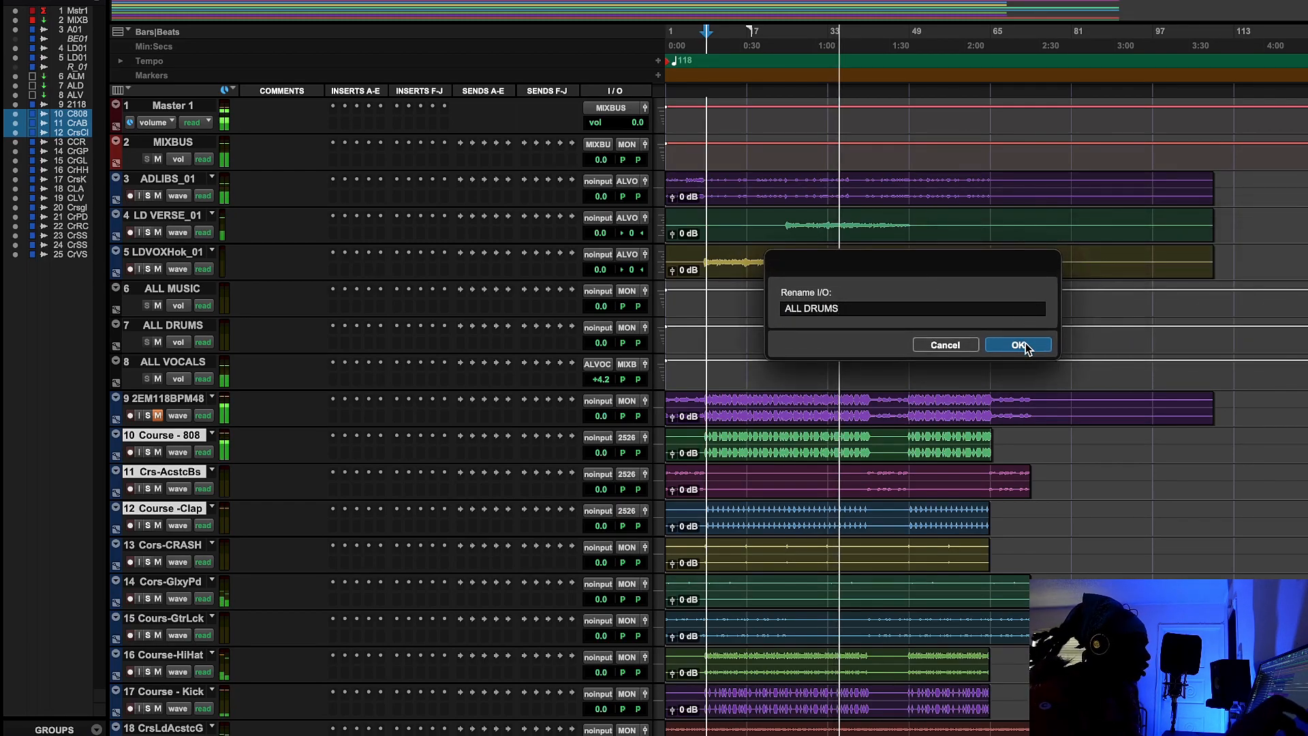
Search for ALL among the input options of the ALL DRUMS aux track and set its input to ALL DRUMS (Stereo).
click(603, 327)
click(639, 284)
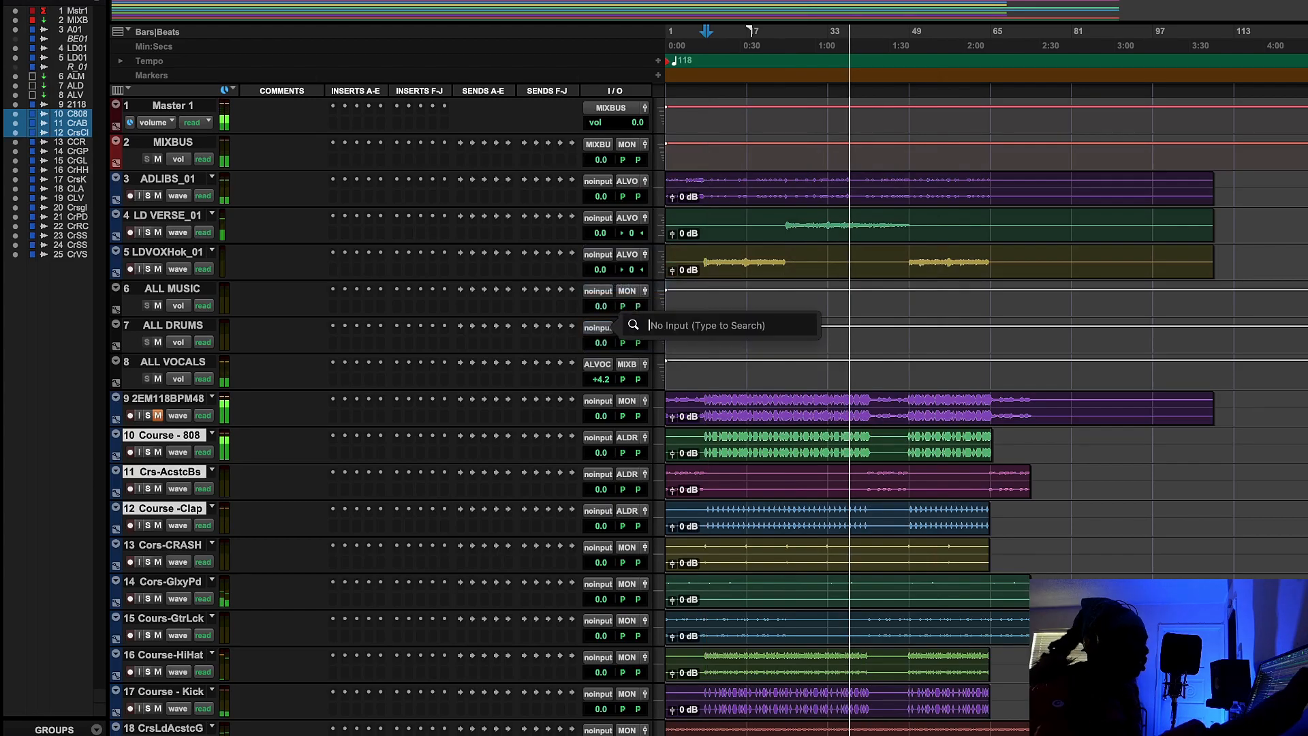
text(ALL)
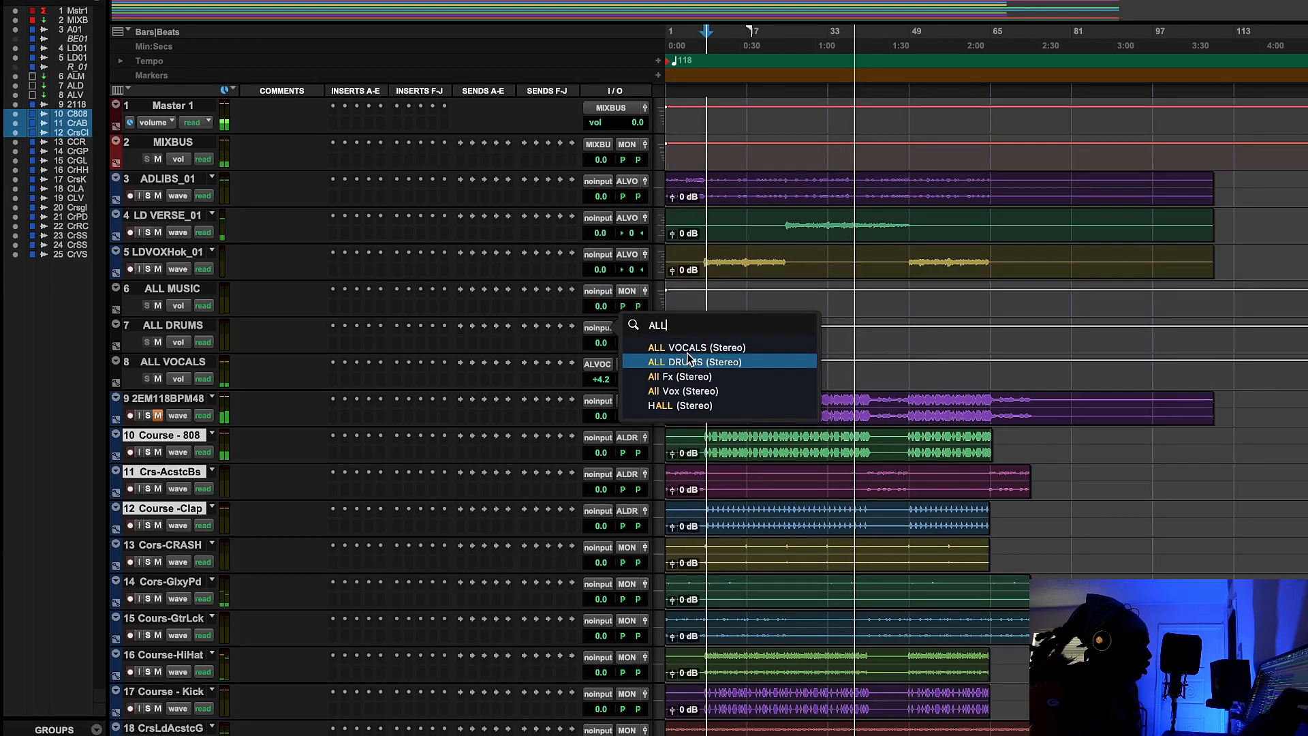
click(689, 357)
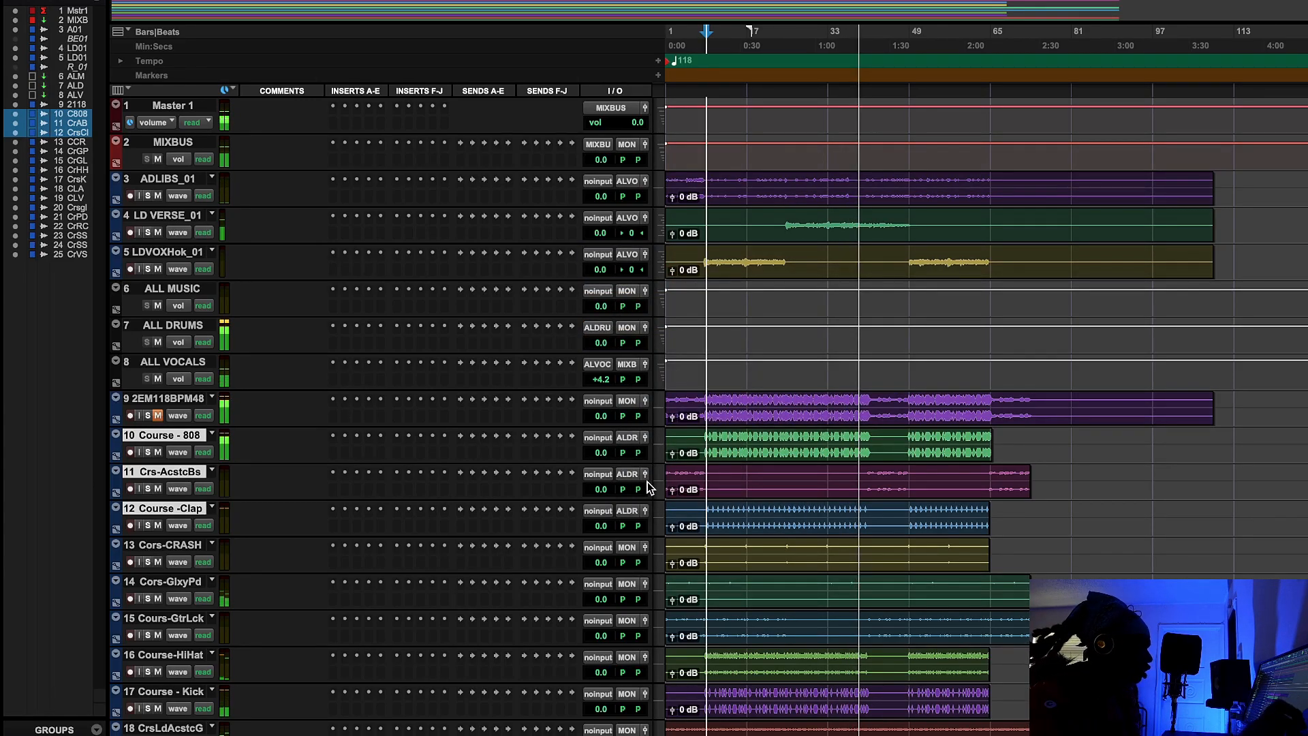
Raise the ALL VOCALS volume to +6.0 dB while the session plays from the start of the hook.
scroll(647, 481, down, 5)
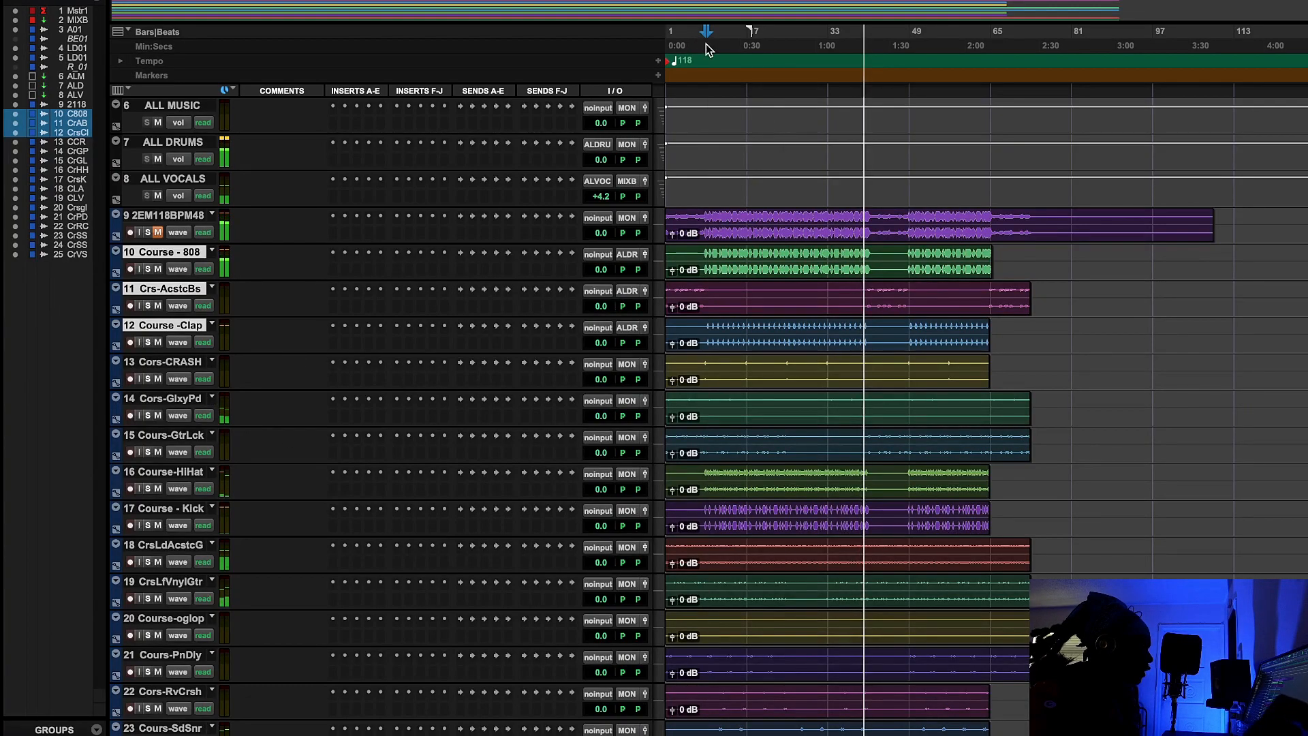
drag(599, 196, 598, 197)
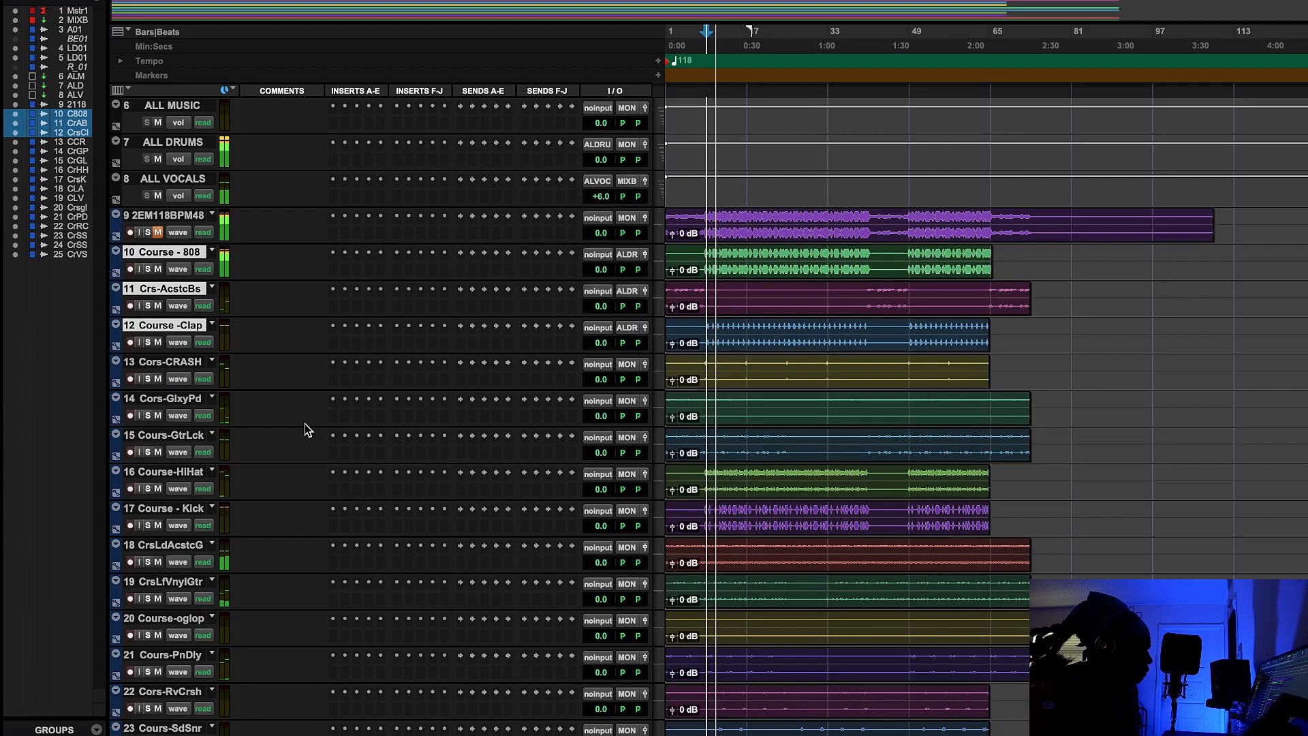
Move the Cors-GlxyPd and Cours-GtrLck tracks together below CrsLdAcstcG so the hi-hat and kick follow Cors-CRASH.
click(188, 364)
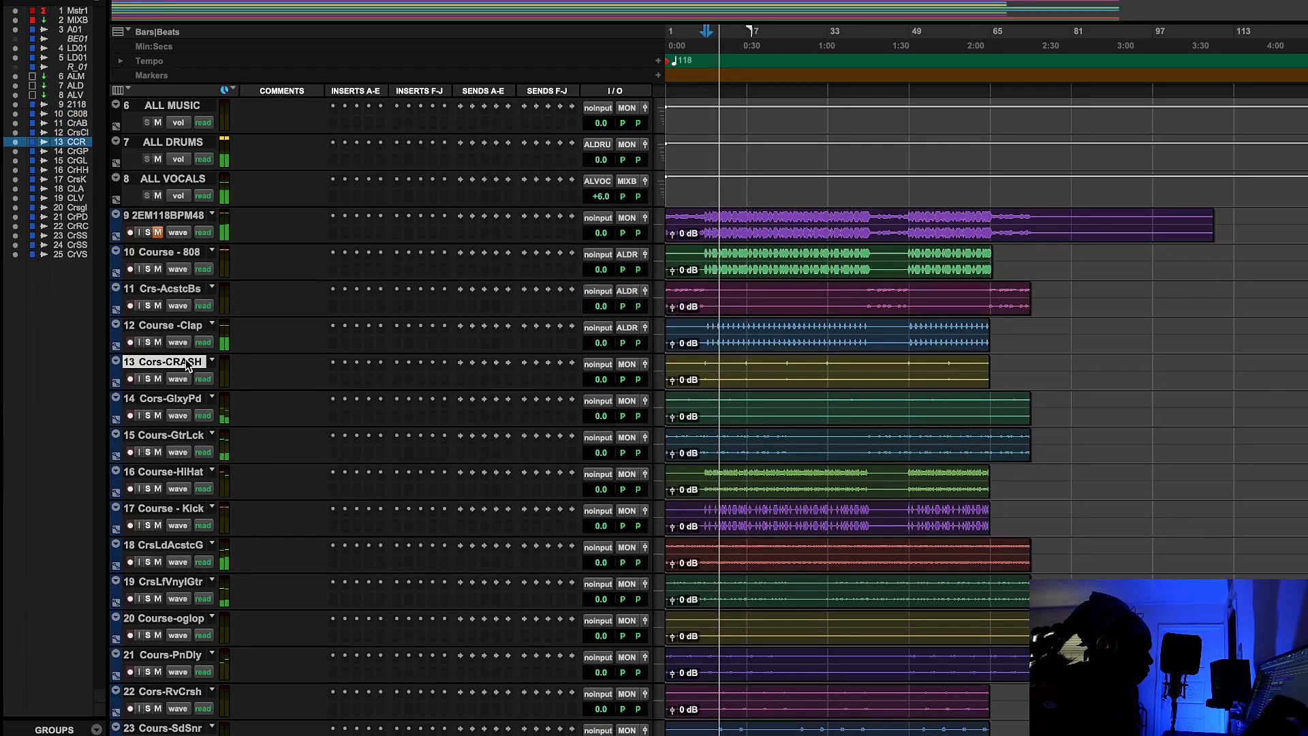
click(184, 400)
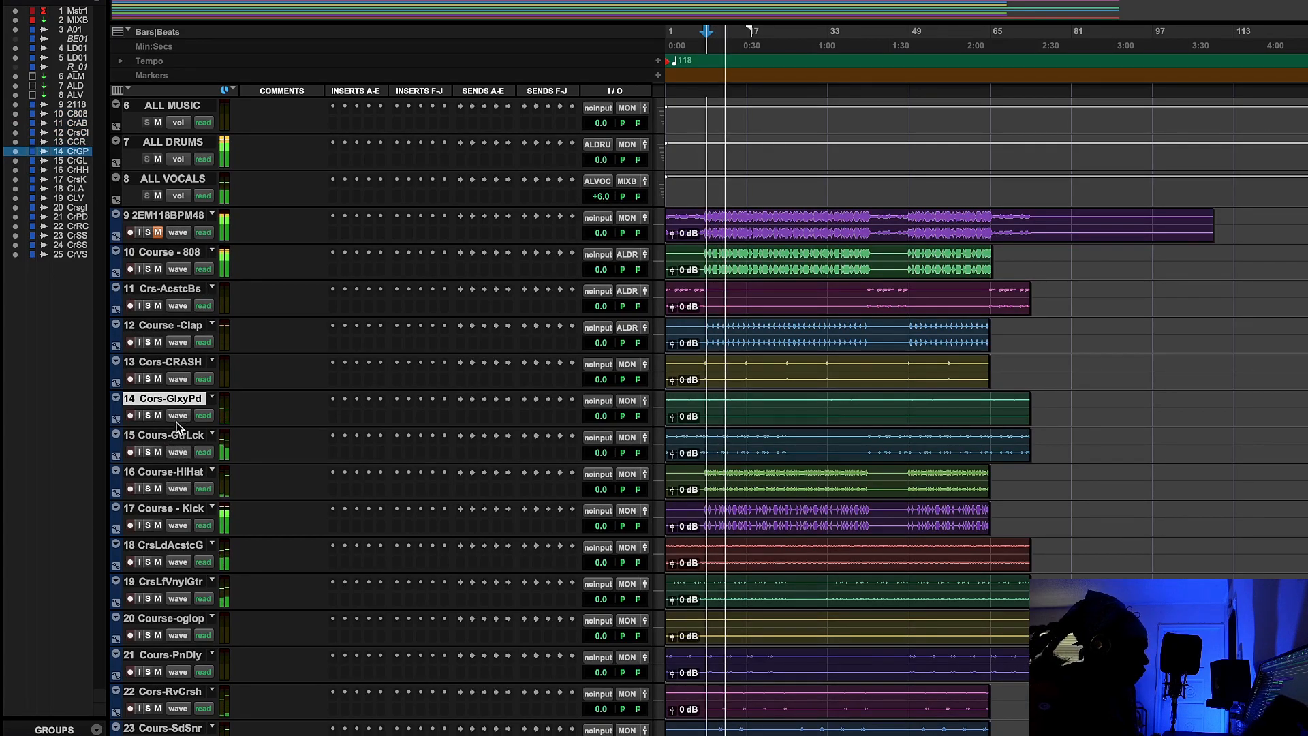
shift+click(185, 436)
drag(185, 437, 201, 567)
scroll(220, 602, up, 3)
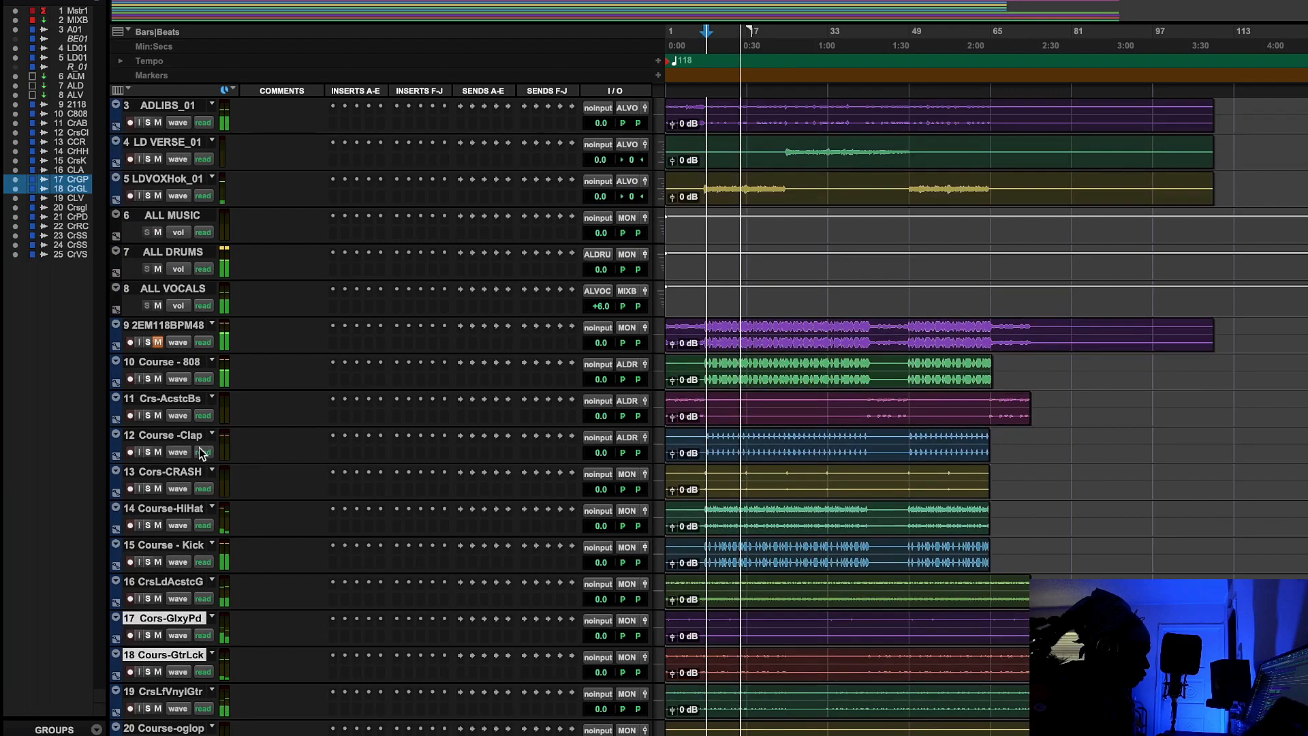
click(195, 400)
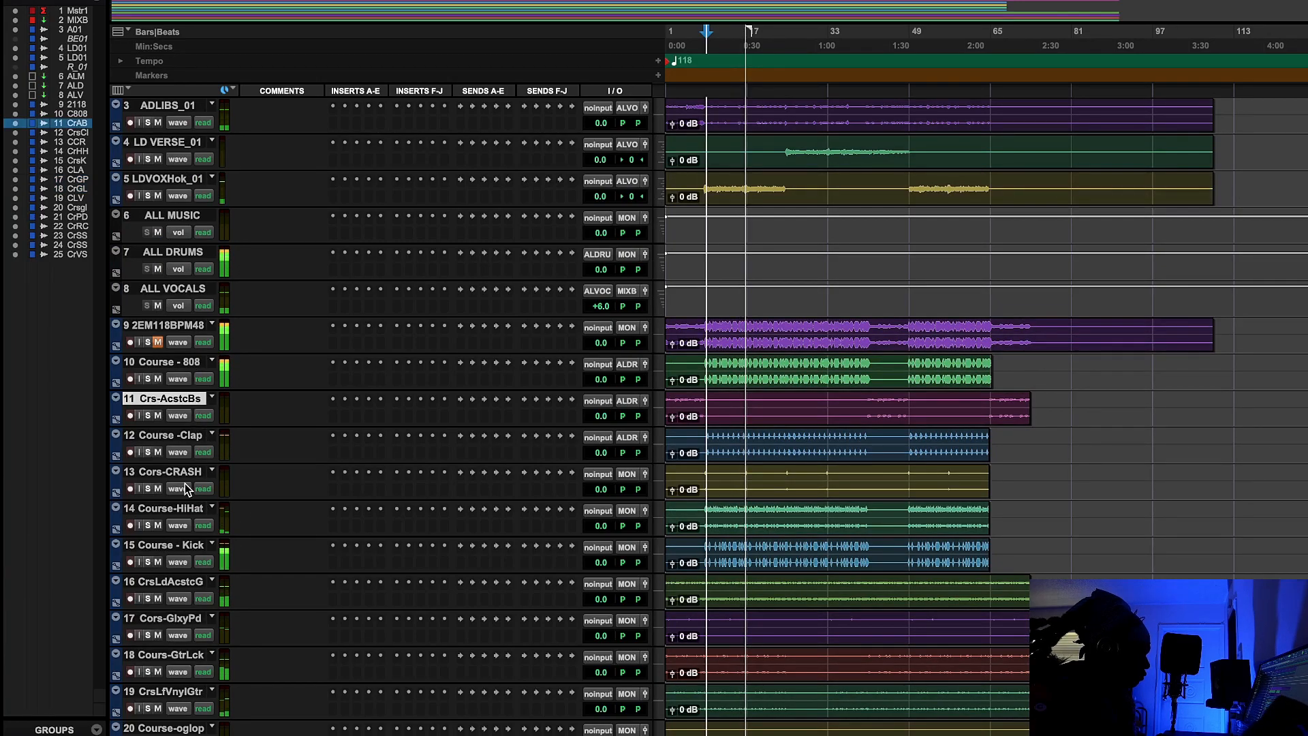
shift+click(195, 549)
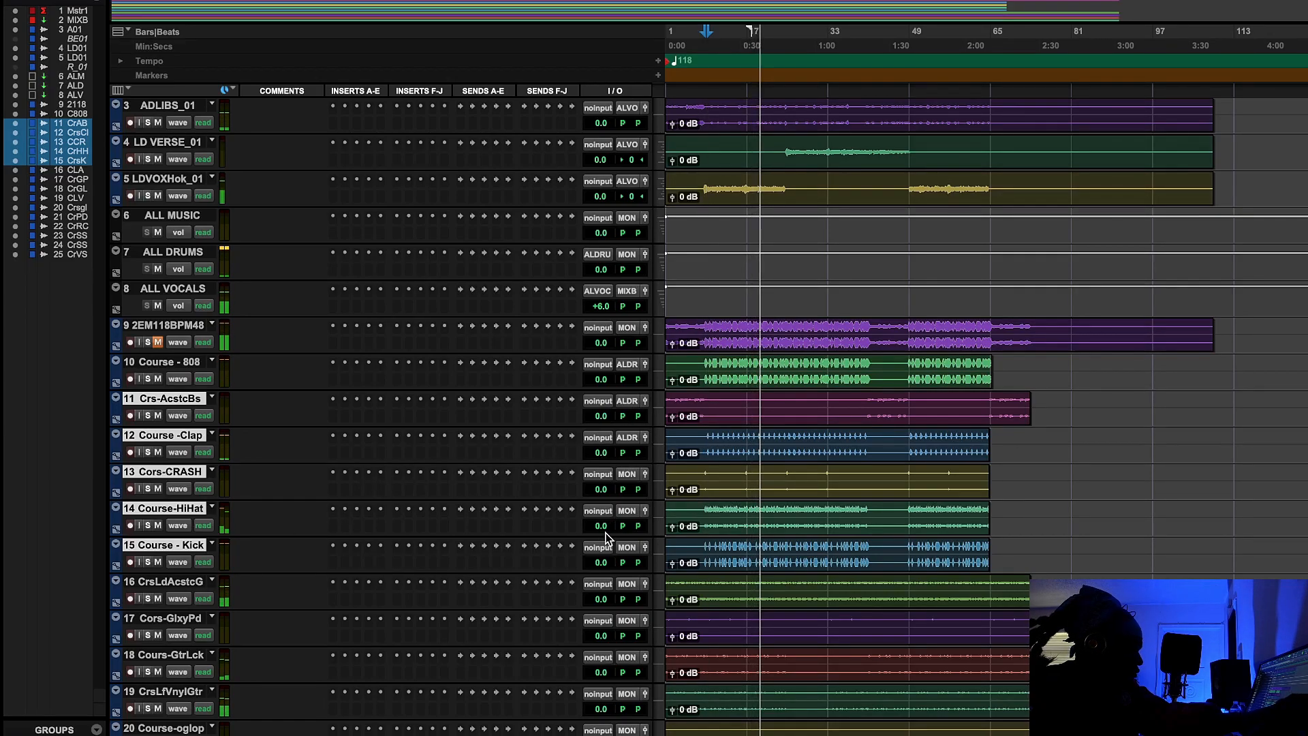
Move the Cors-RvCrsh track up to directly below Course - Kick.
scroll(606, 538, down, 1)
scroll(341, 581, down, 3)
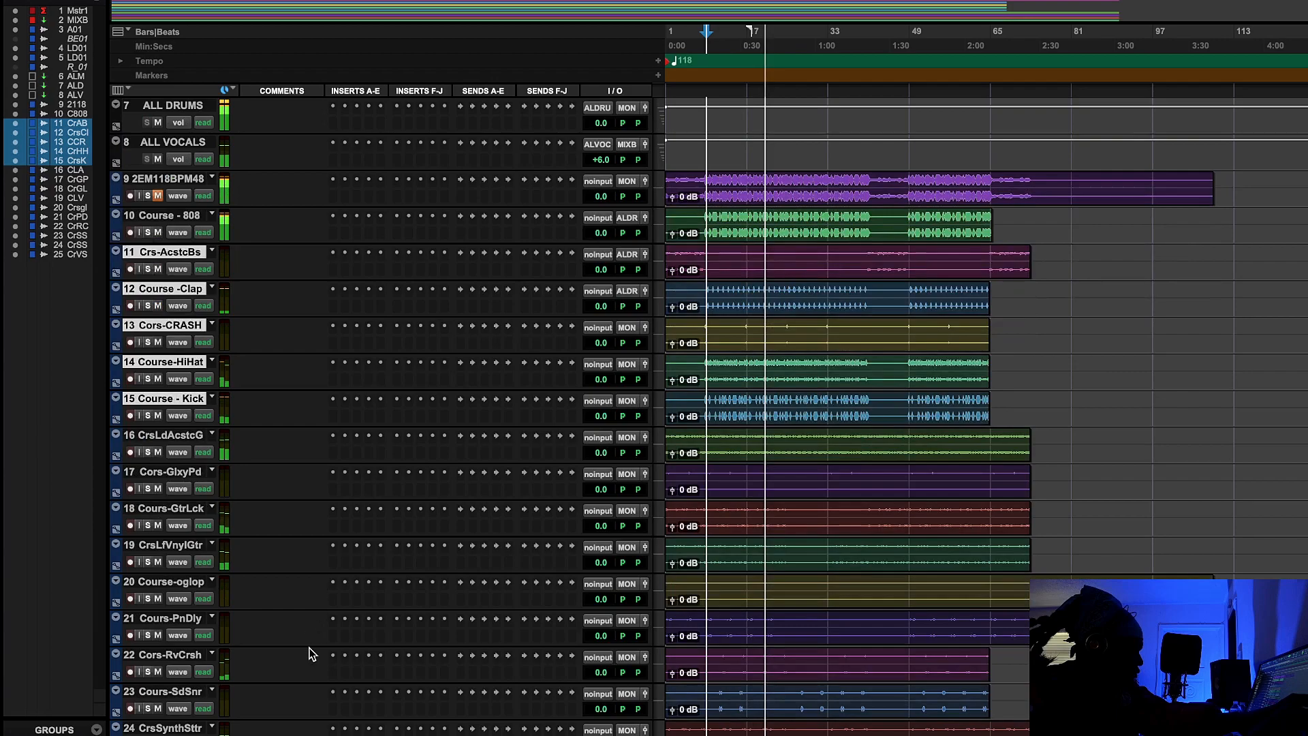
scroll(318, 613, down, 2)
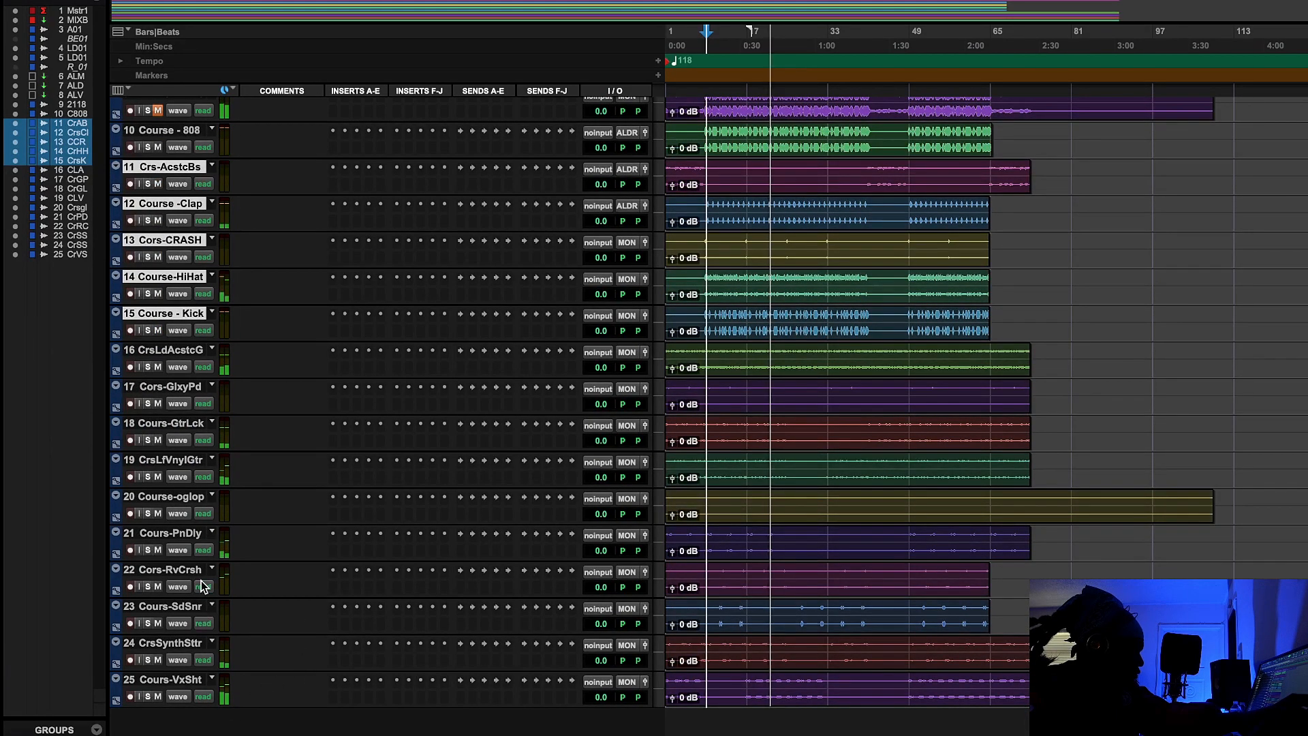
drag(194, 569, 210, 350)
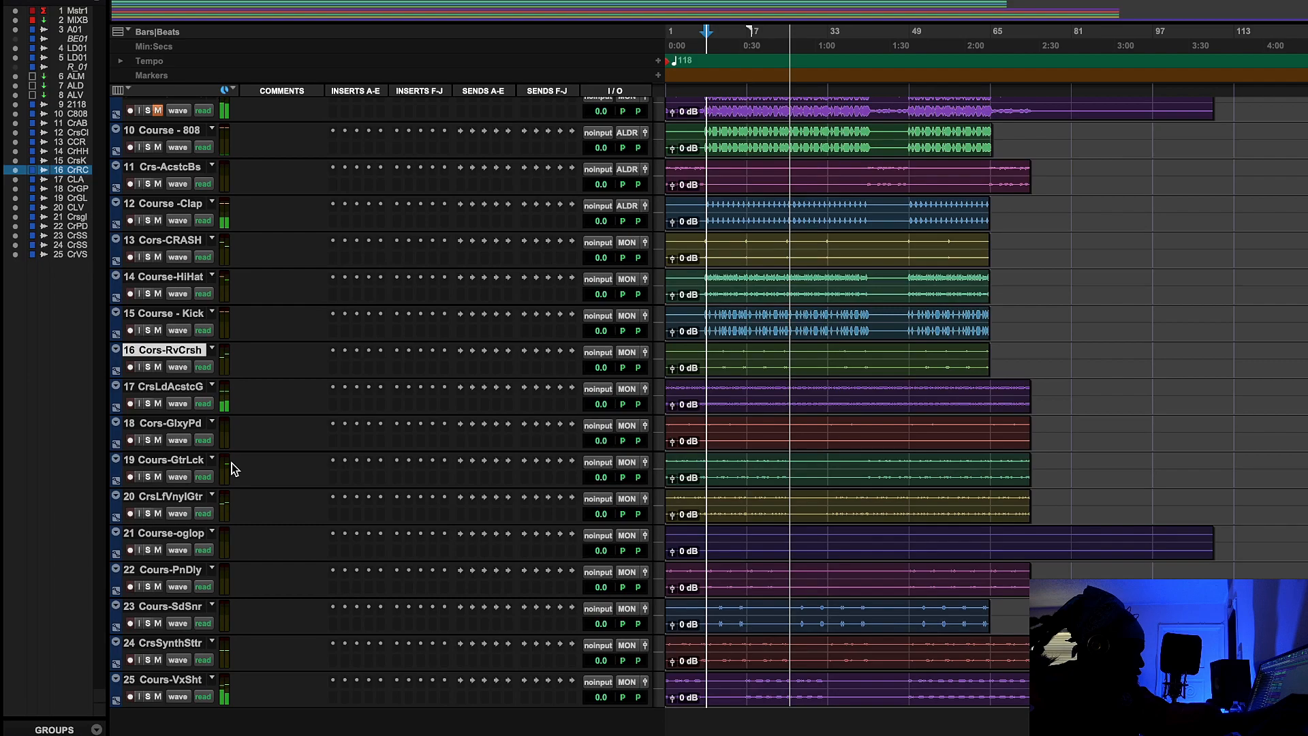
Select the tracks Cors-CRASH through Cors-RvCrsh and route their outputs to ALL DRUMS (Stereo).
scroll(231, 465, up, 5)
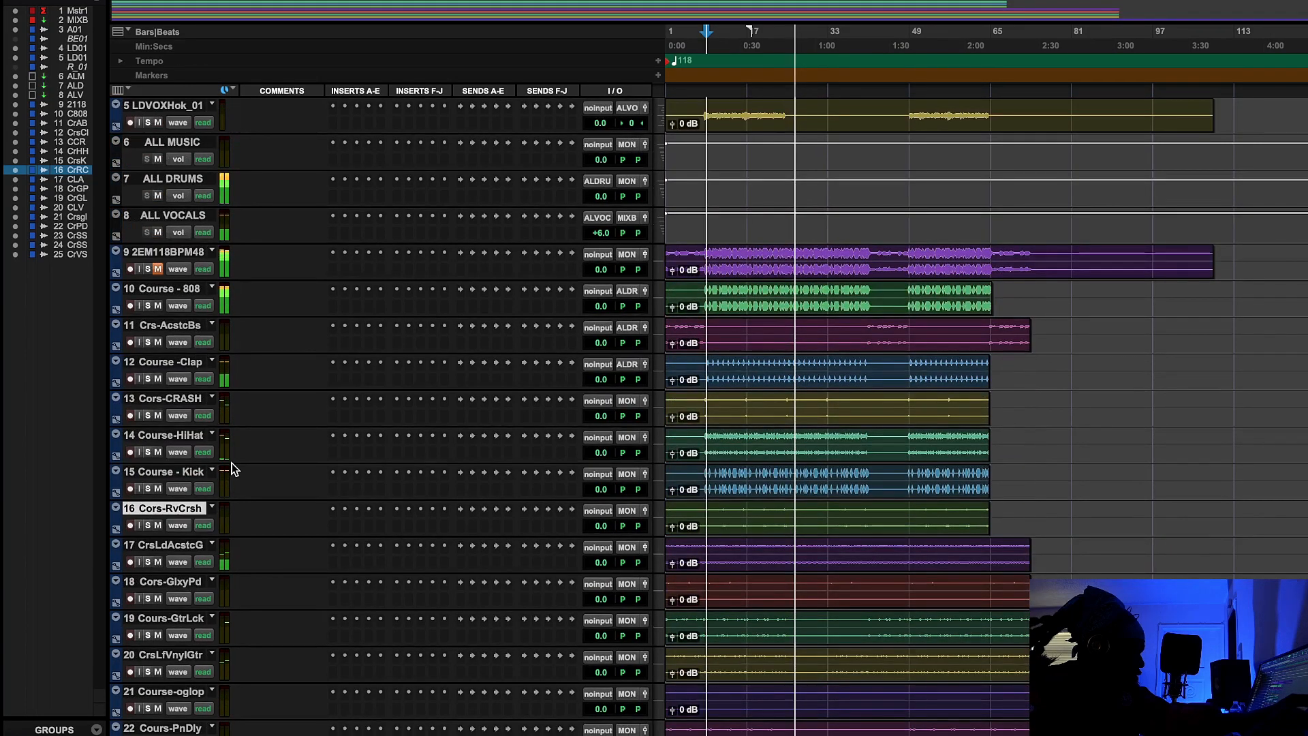
scroll(231, 463, up, 1)
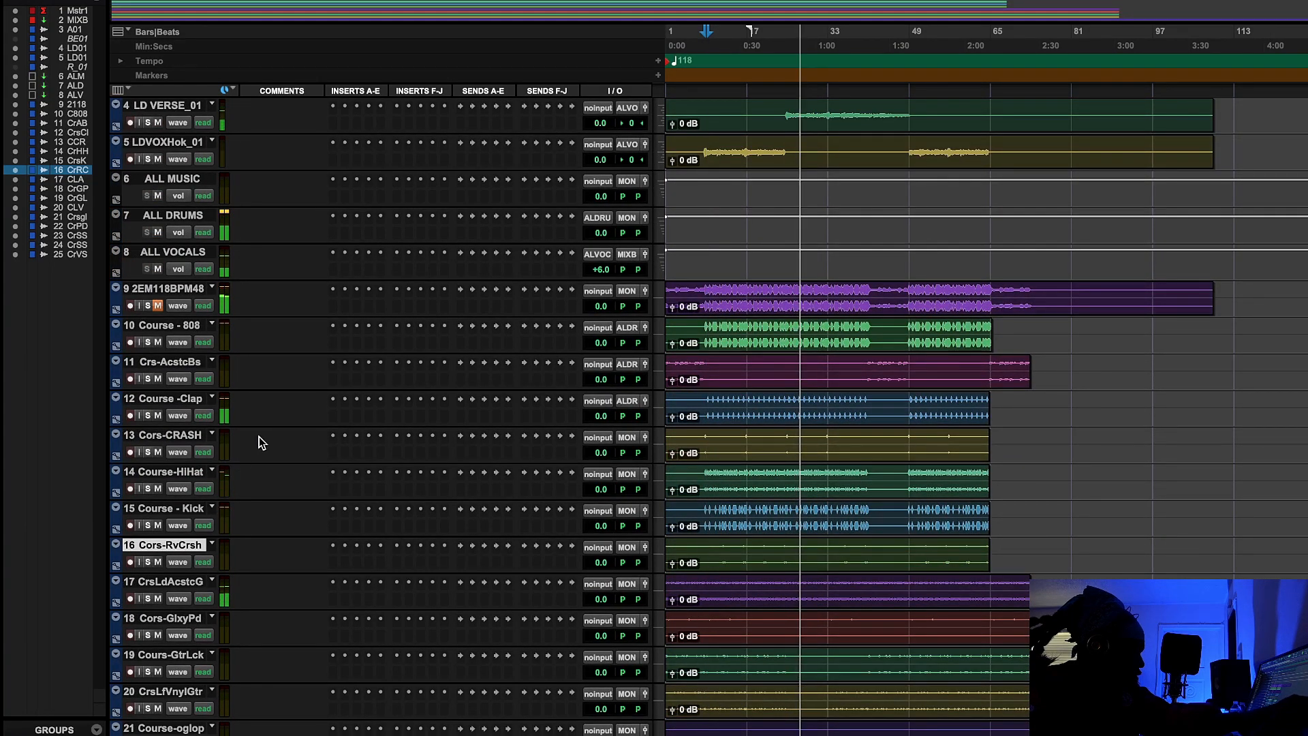
shift+click(174, 436)
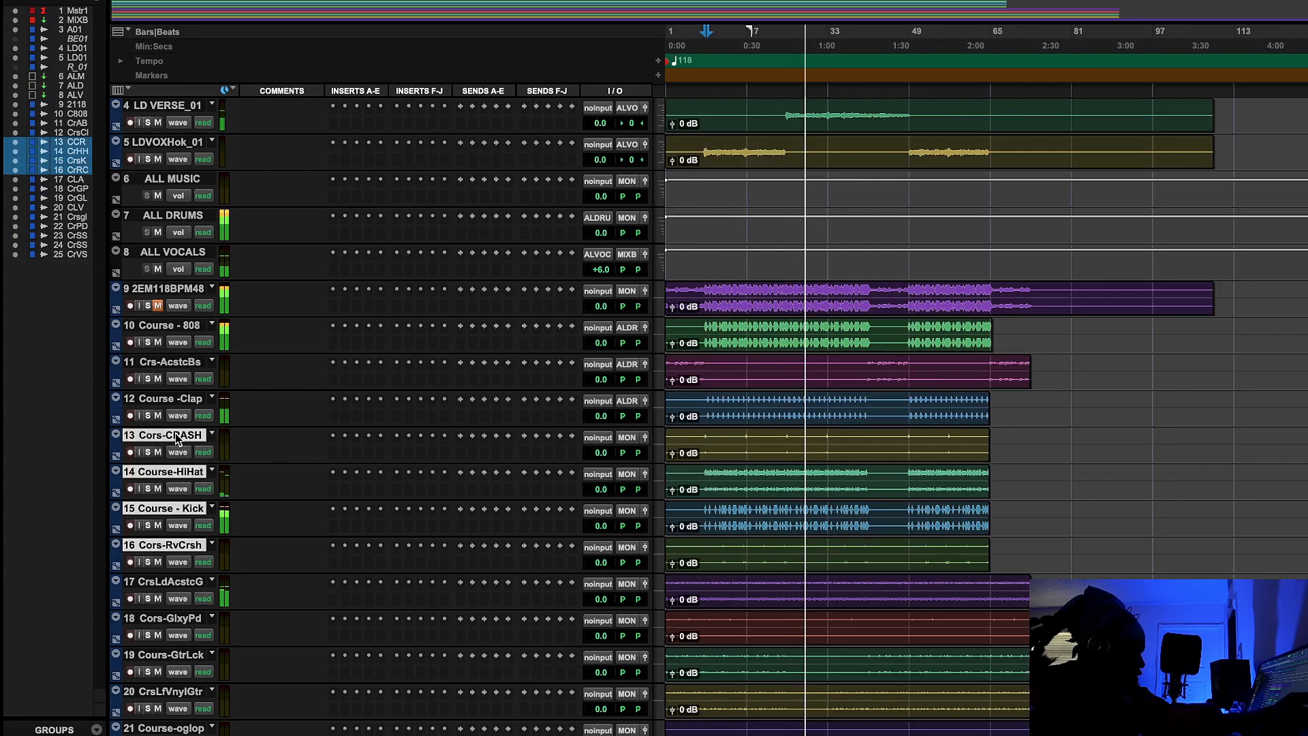
click(626, 437)
mouse_move(654, 452)
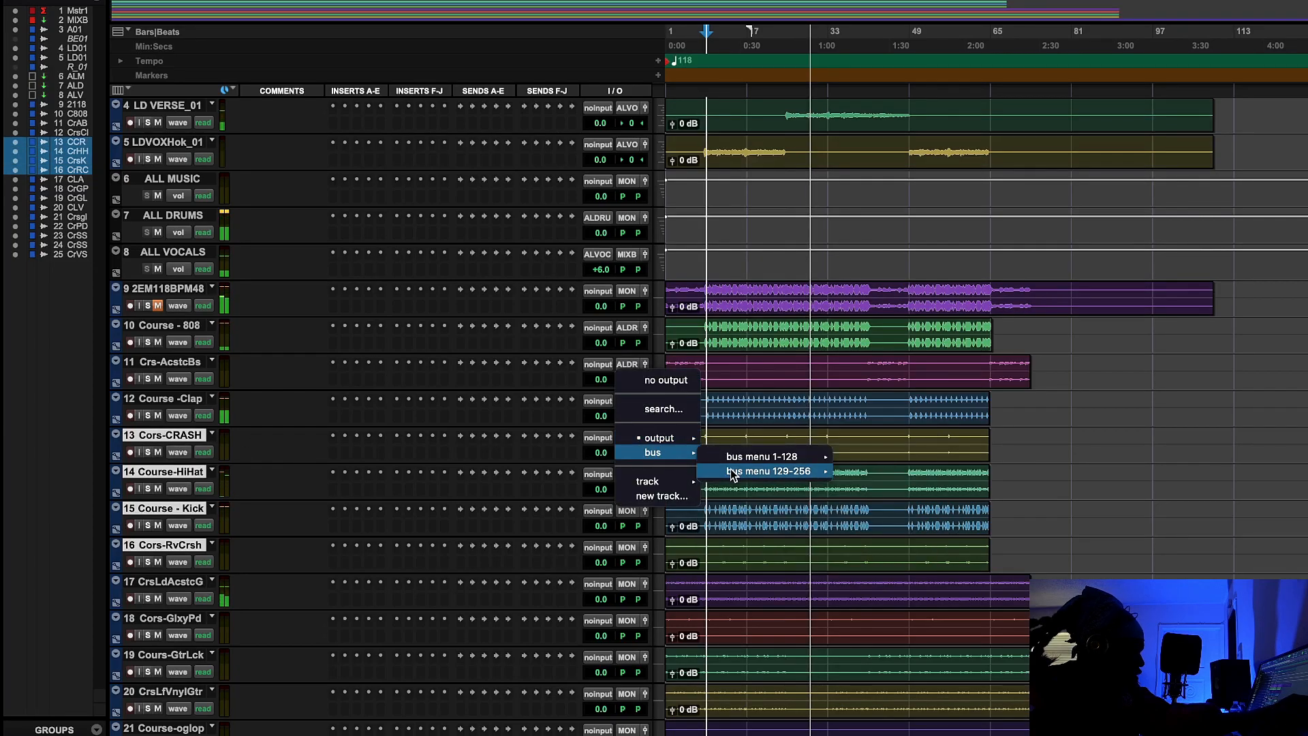
mouse_move(736, 473)
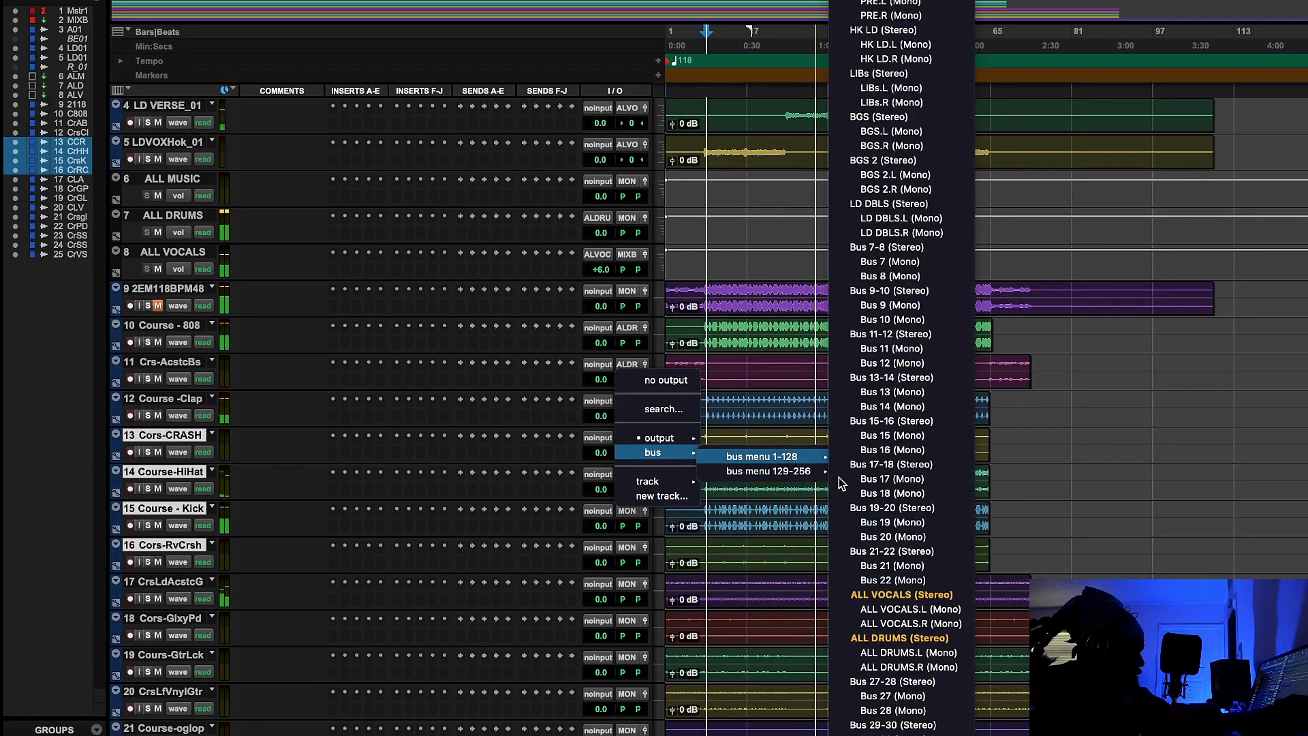
click(881, 638)
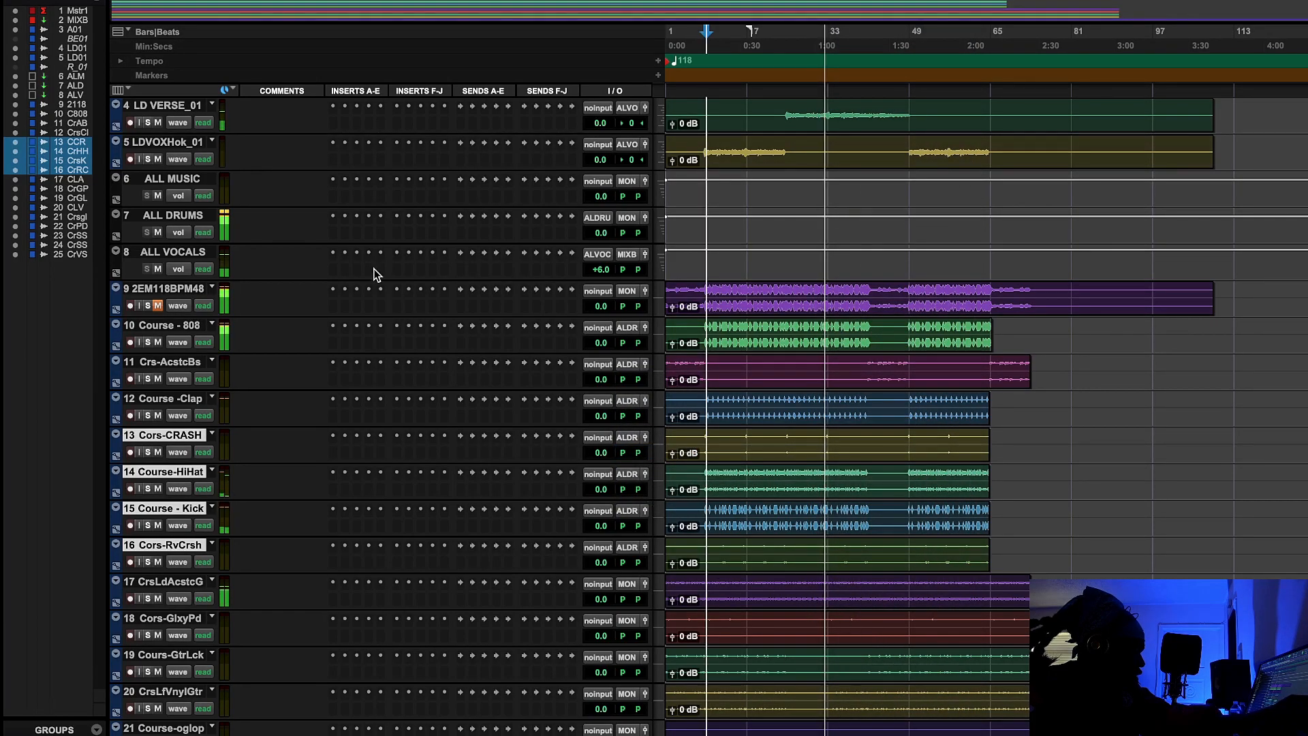
Route the output of the ALL DRUMS aux track to MIXBUS (Stereo).
click(627, 217)
mouse_move(652, 233)
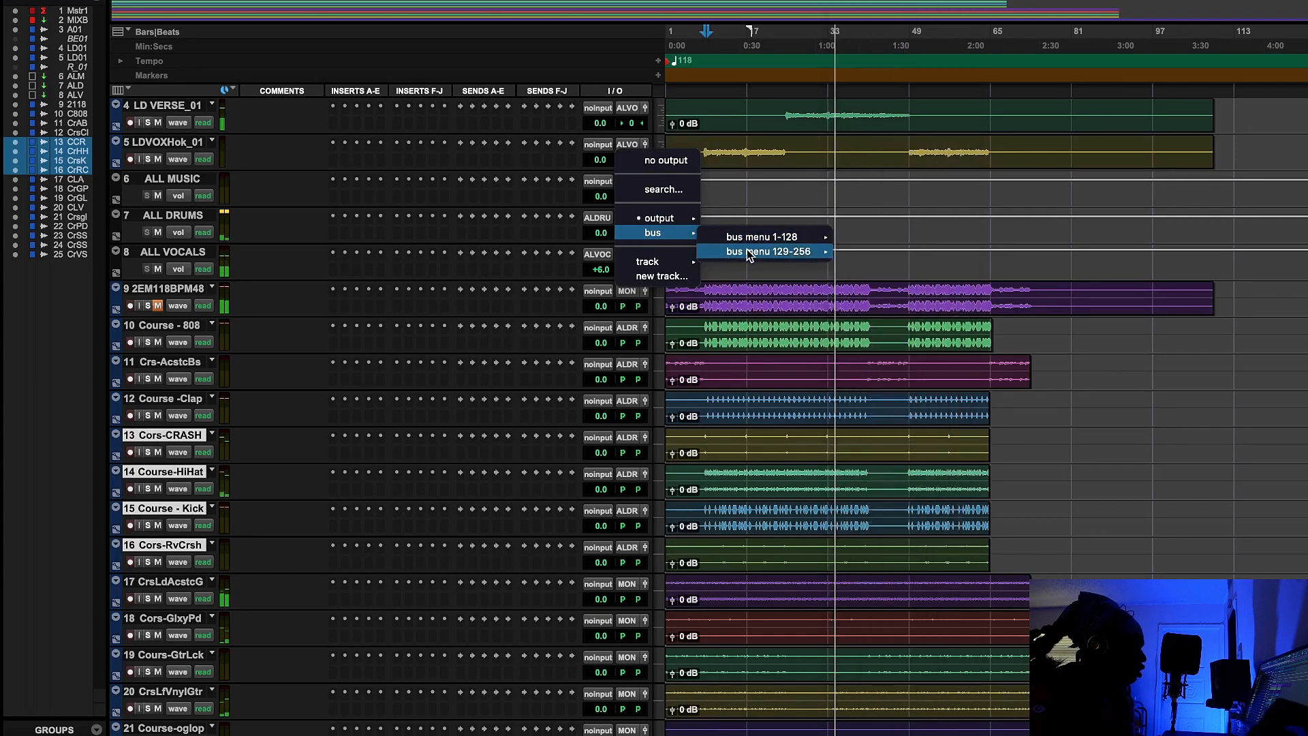
mouse_move(747, 250)
click(898, 584)
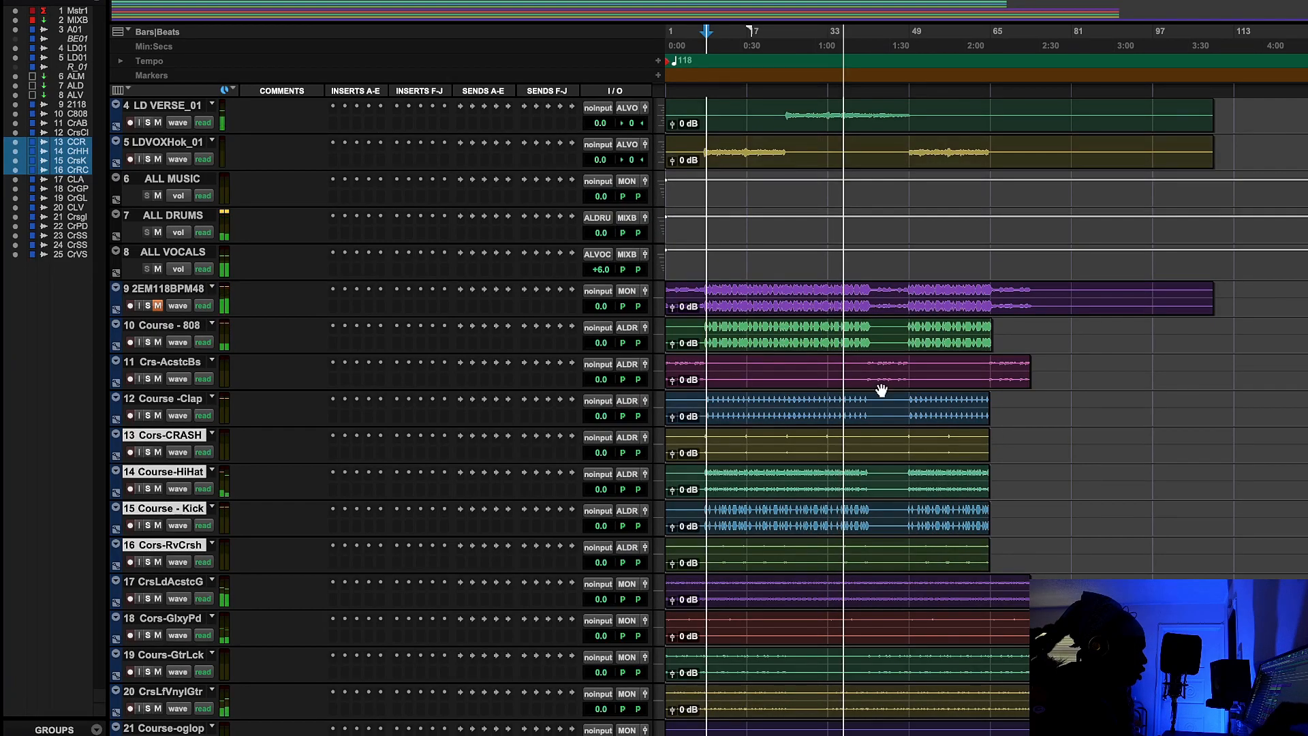
scroll(880, 390, up, 3)
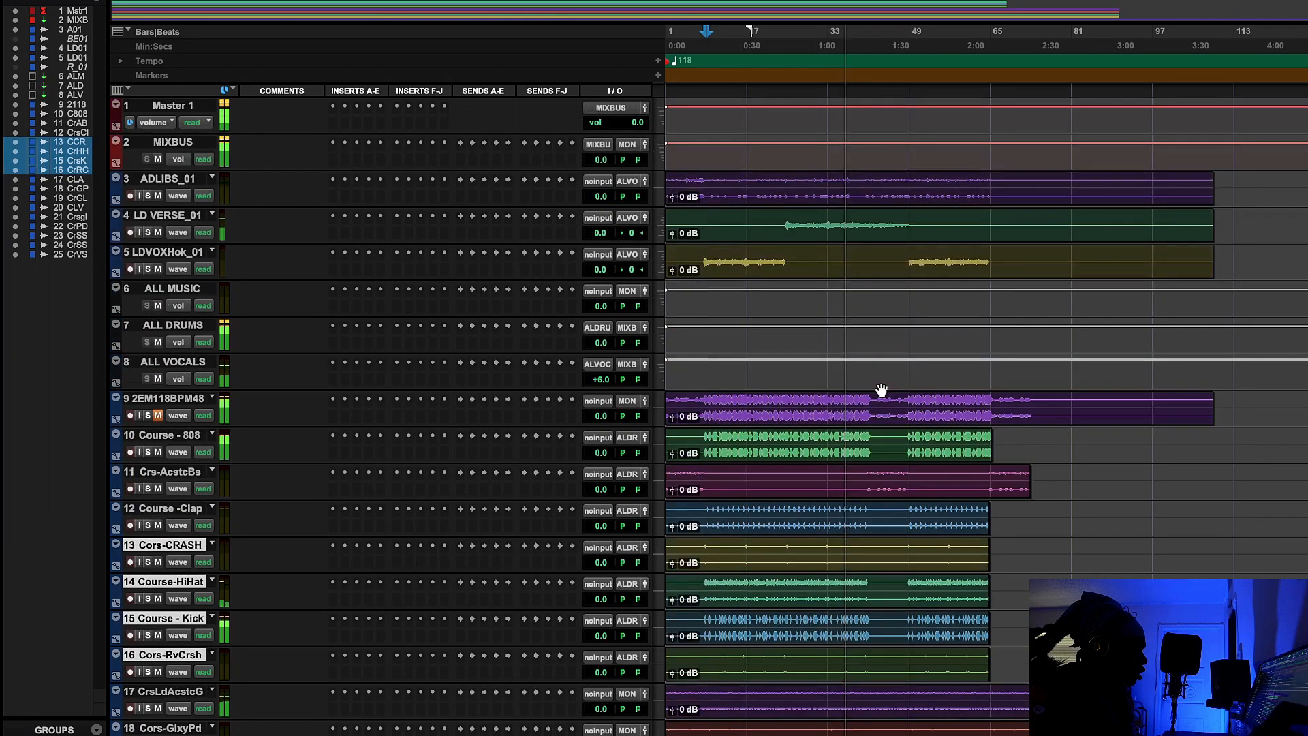
scroll(757, 588, down, 6)
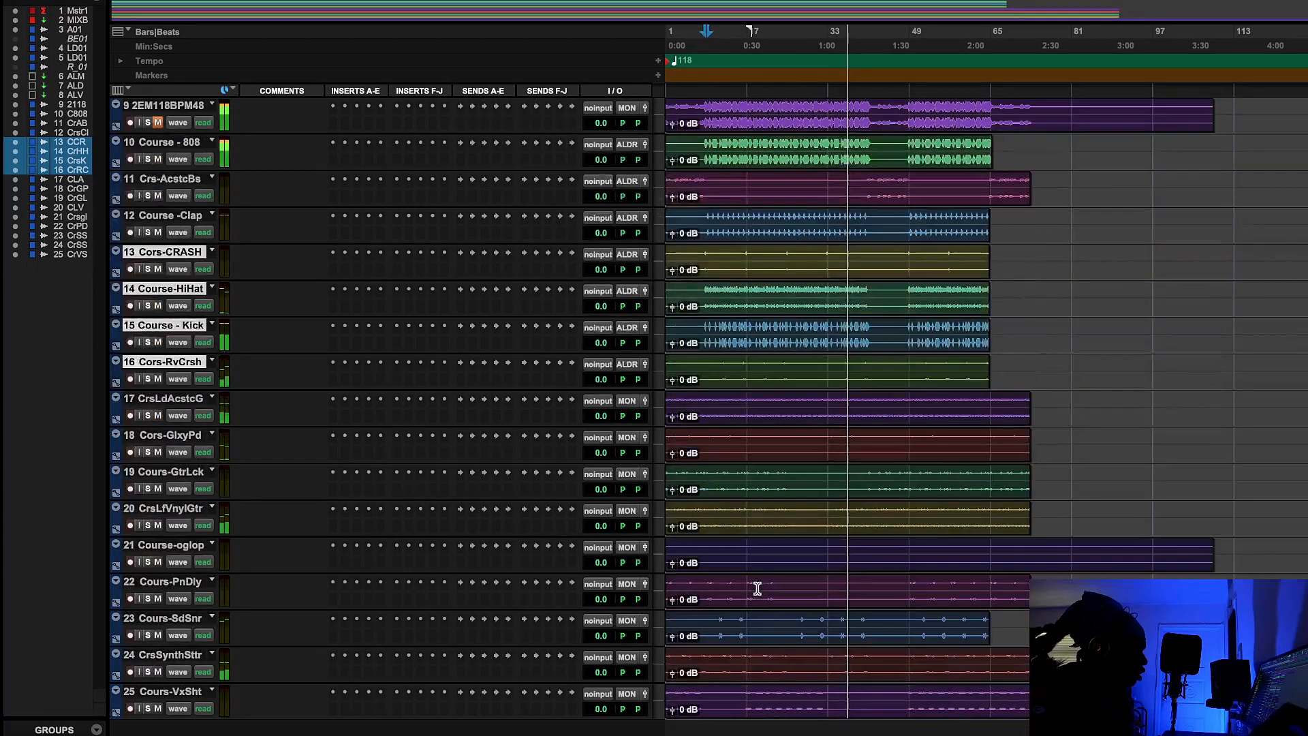
Select the tracks CrsLdAcstcG through Cours-VxSht and route their outputs to Bus 27-28 (Stereo).
click(199, 399)
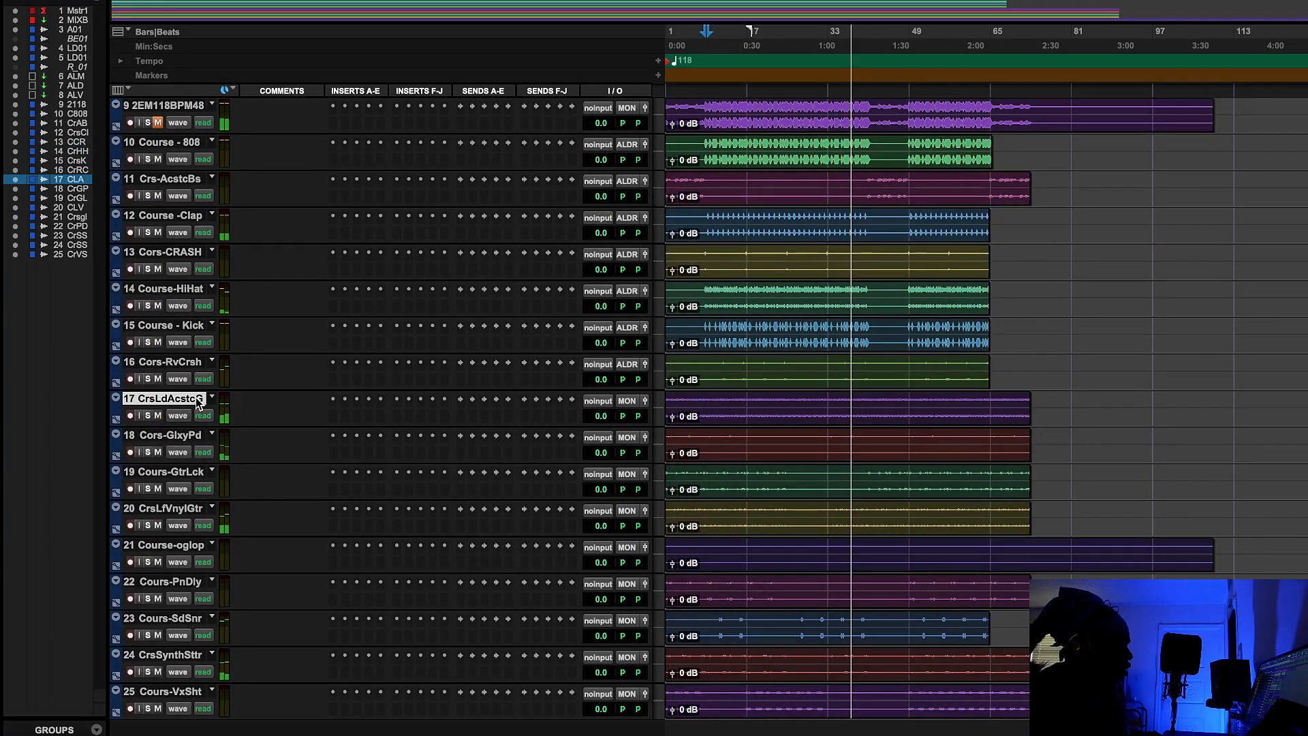
shift+click(181, 692)
scroll(269, 621, up, 6)
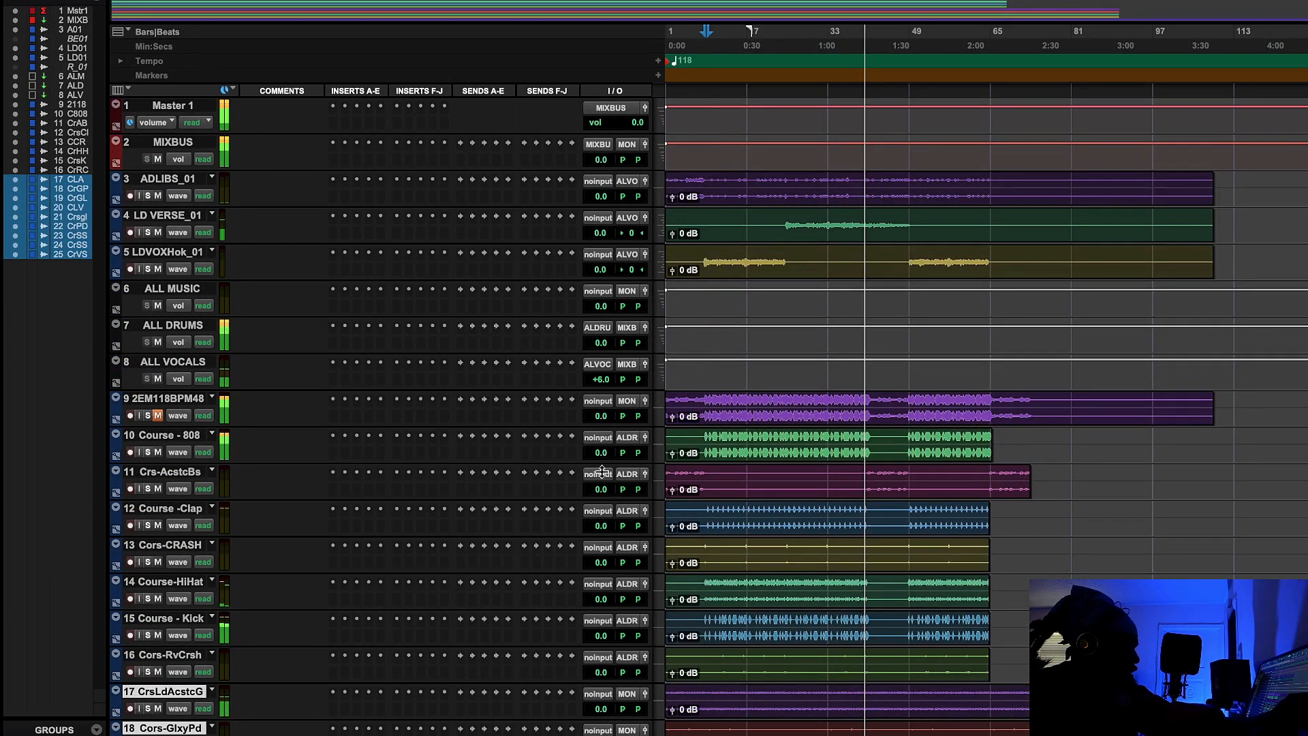
scroll(603, 473, down, 6)
key(t)
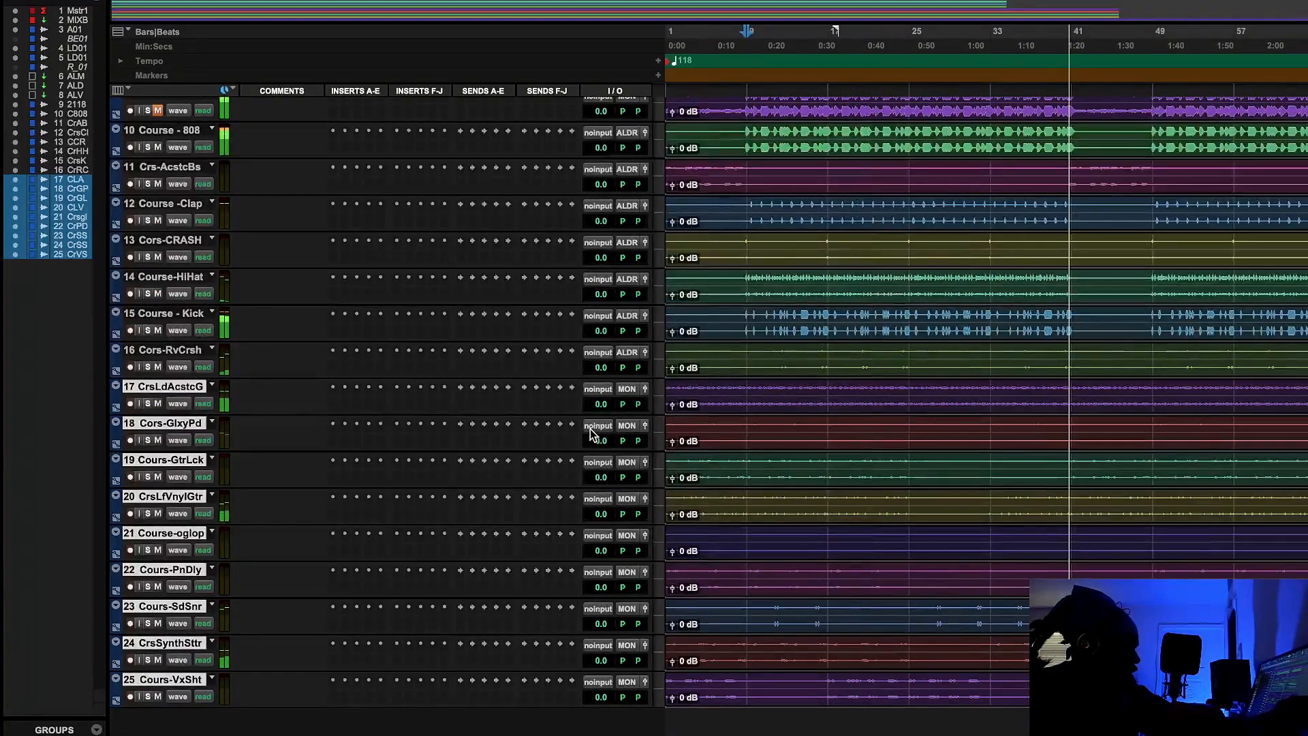
click(626, 388)
mouse_move(654, 407)
mouse_move(763, 408)
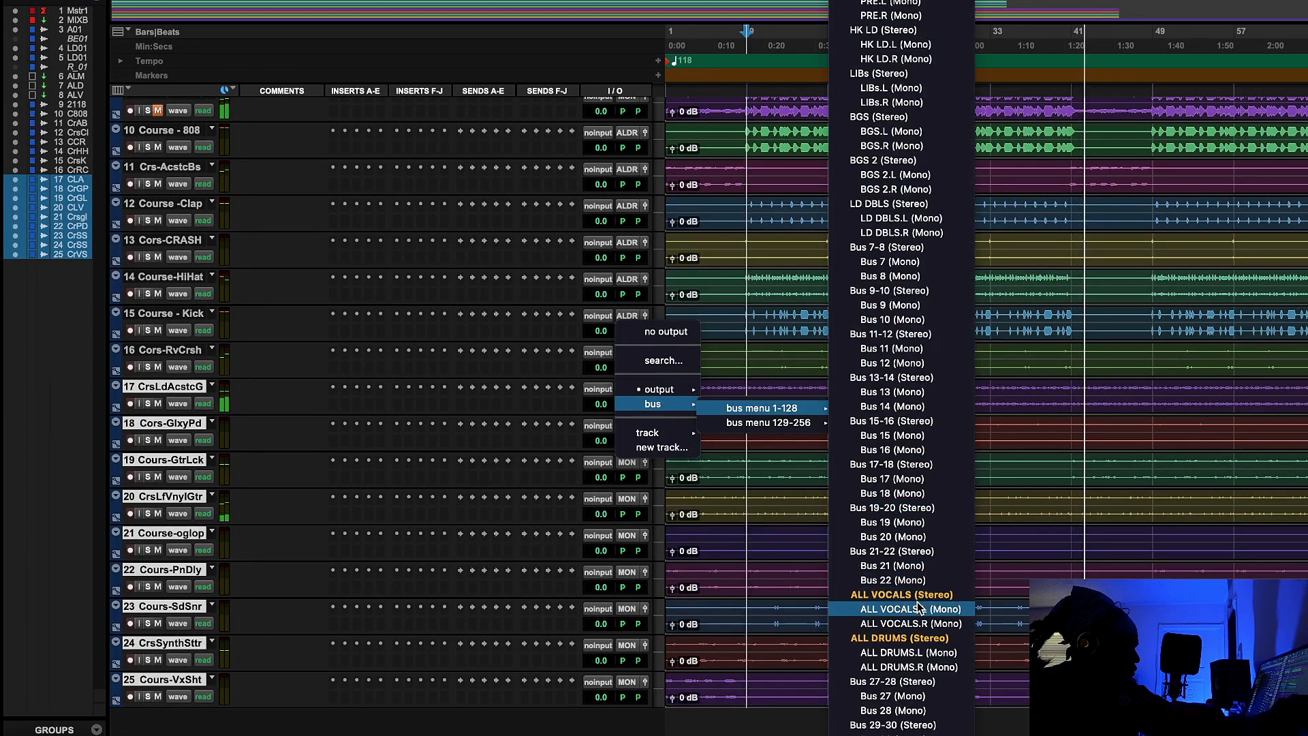
alt+shift+click(894, 681)
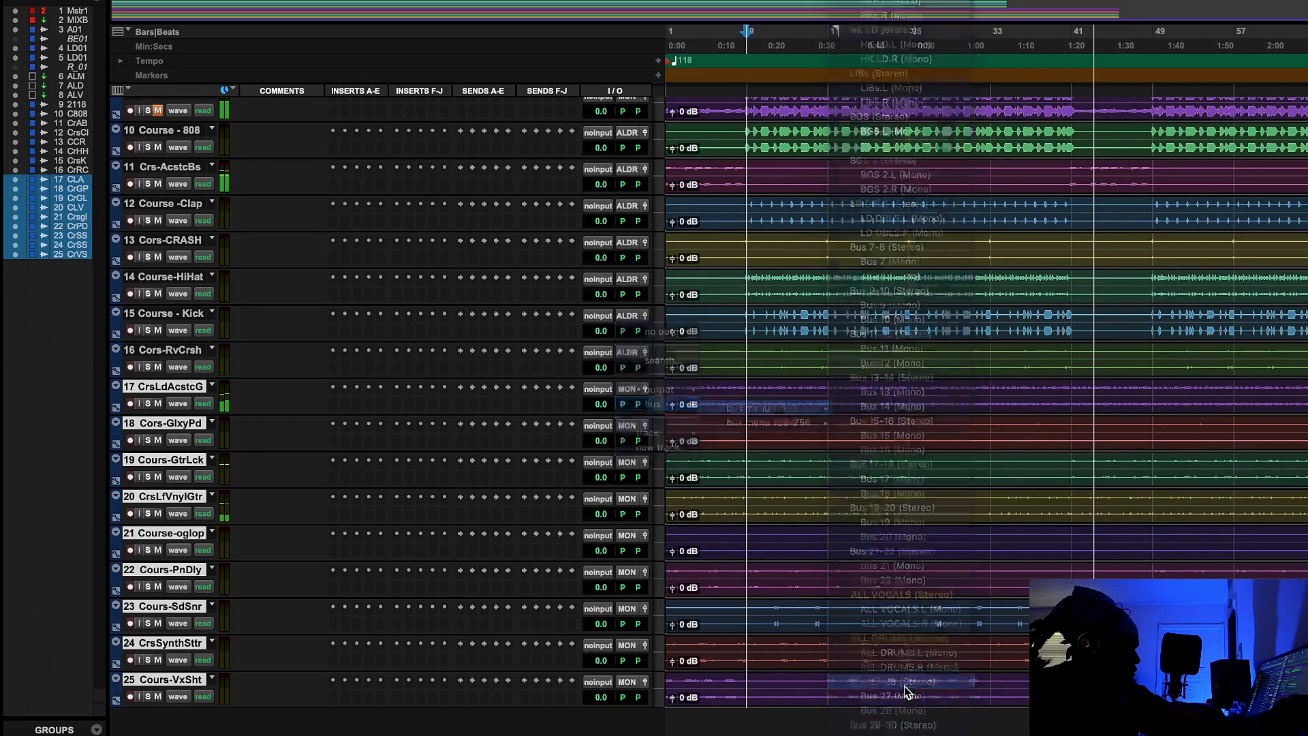
Set the input of the ALL MUSIC aux track to Bus 27-28 (Stereo).
scroll(878, 651, up, 8)
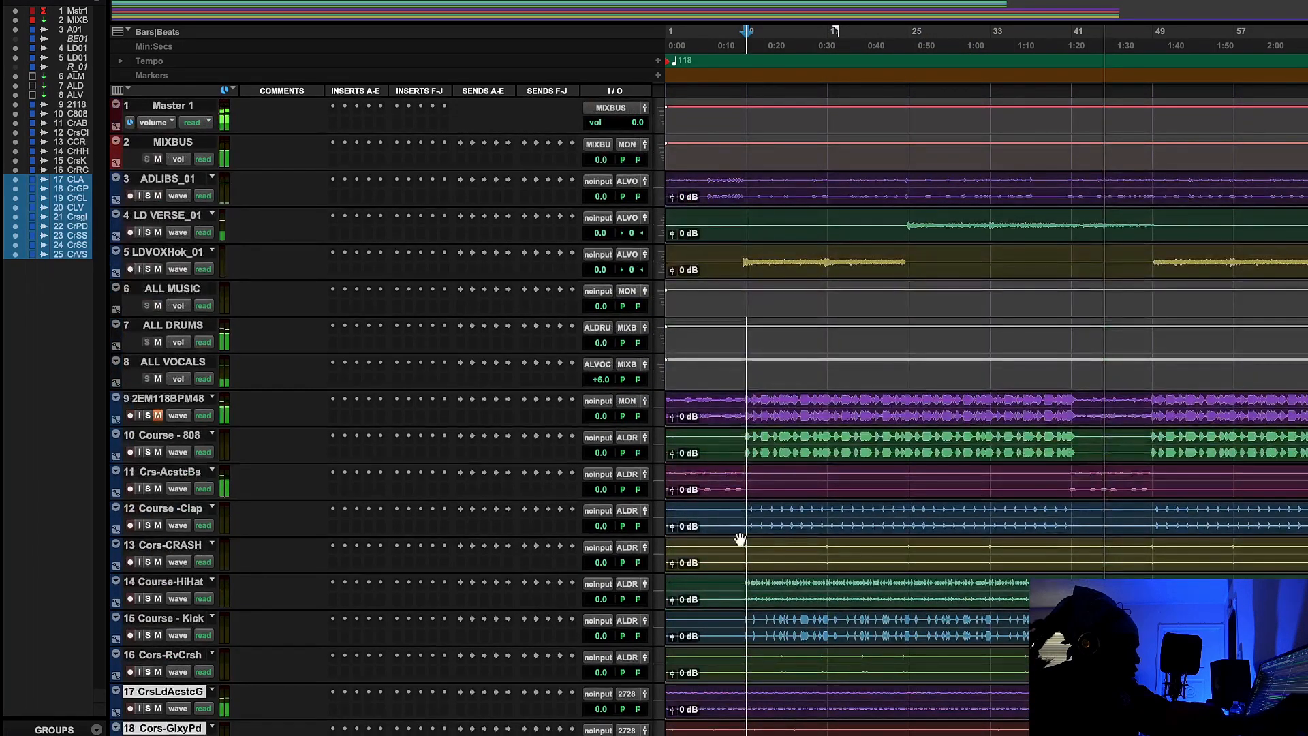
click(598, 291)
mouse_move(635, 291)
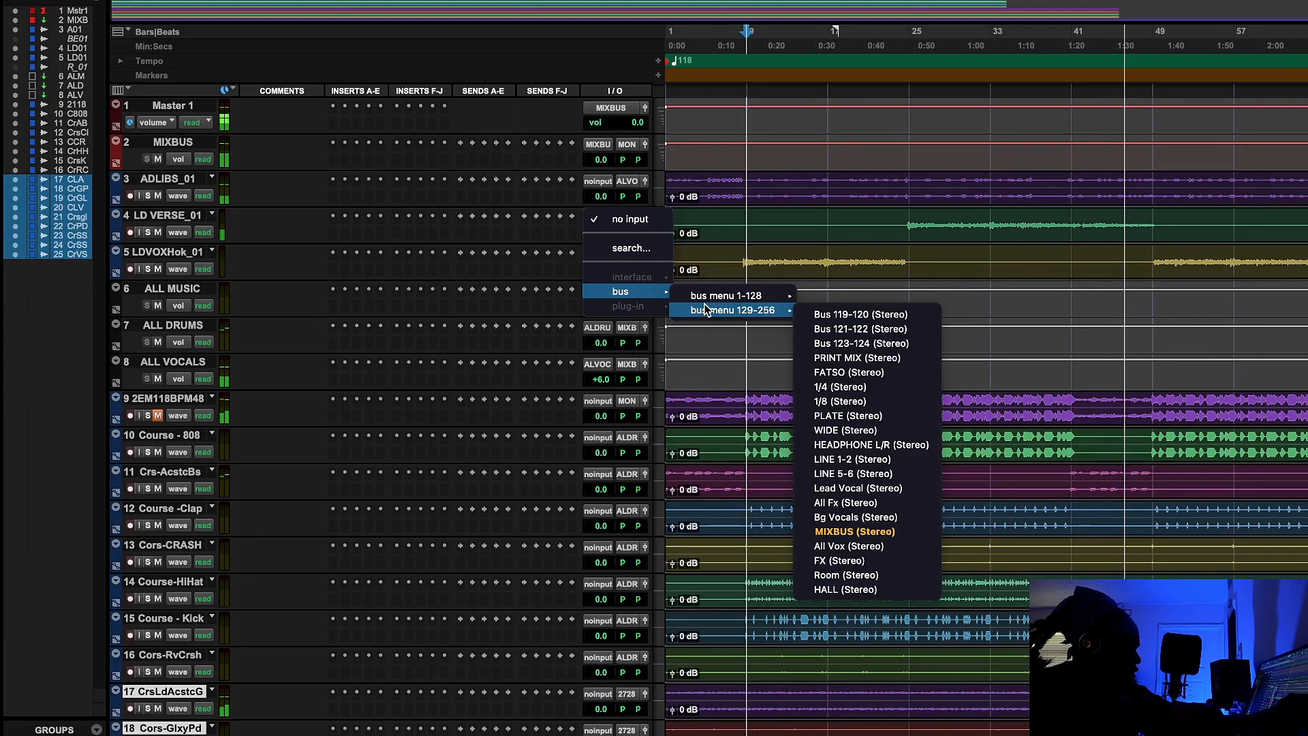
mouse_move(750, 296)
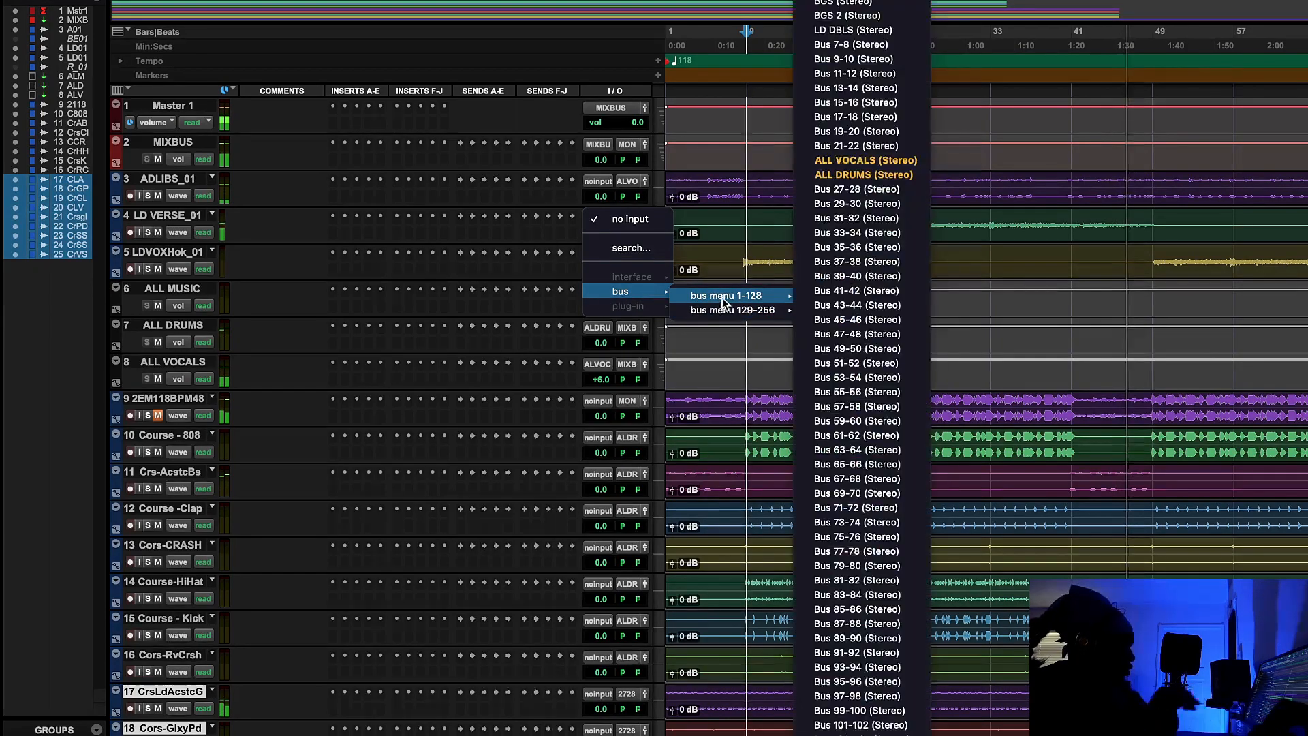
click(879, 189)
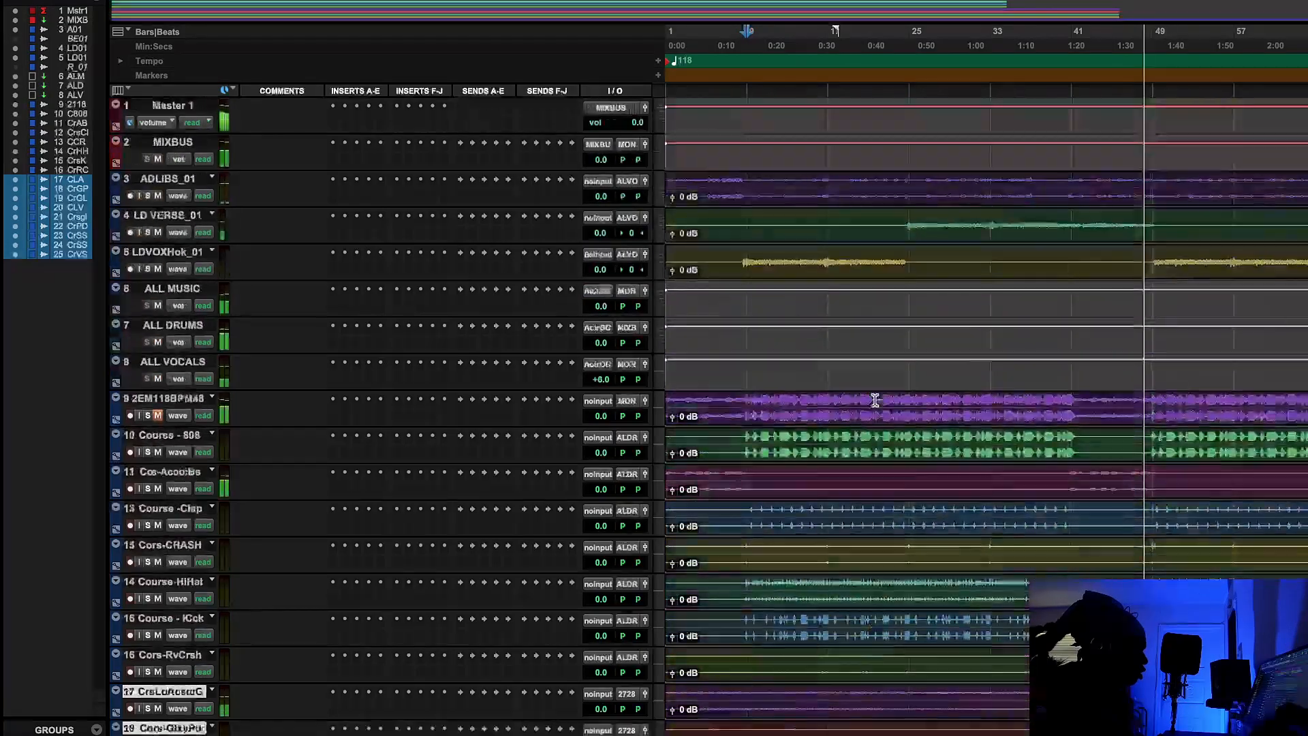
Rename the ALL MUSIC aux track's input bus as ALL DRUMS and increase that track's height.
right_click(595, 287)
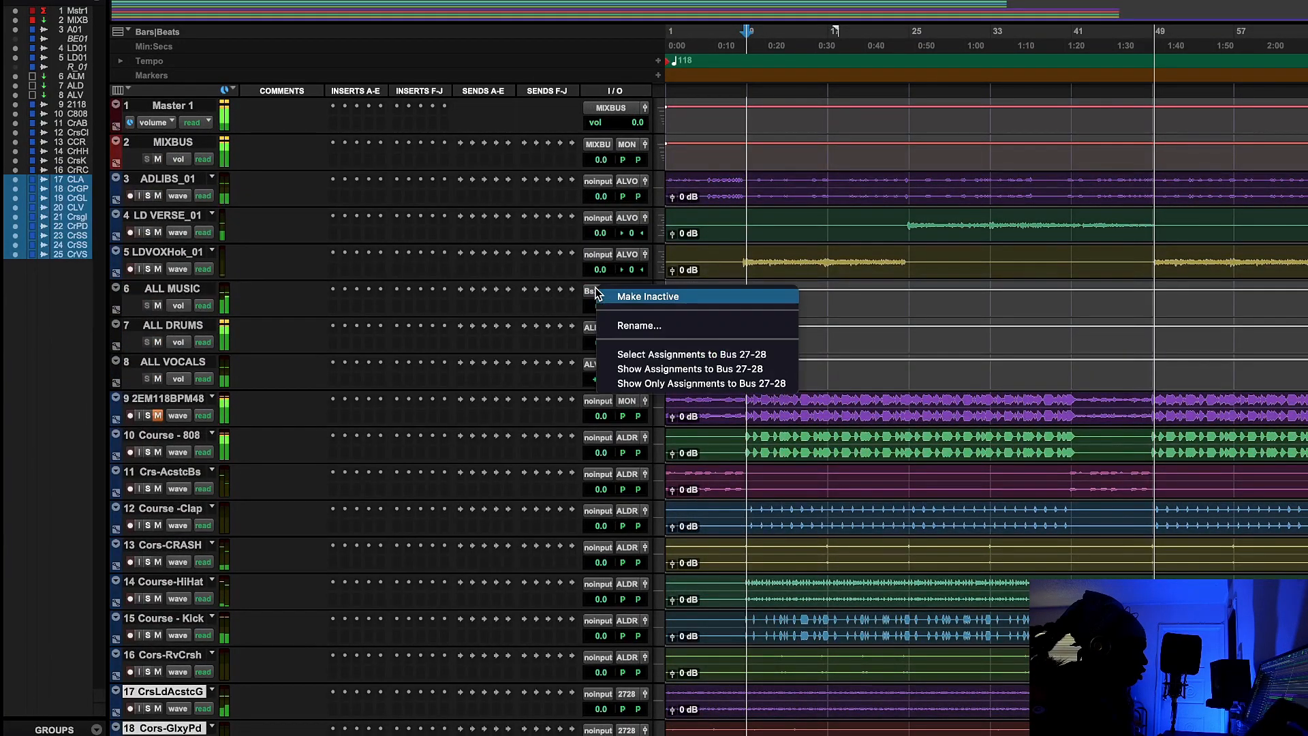
click(649, 329)
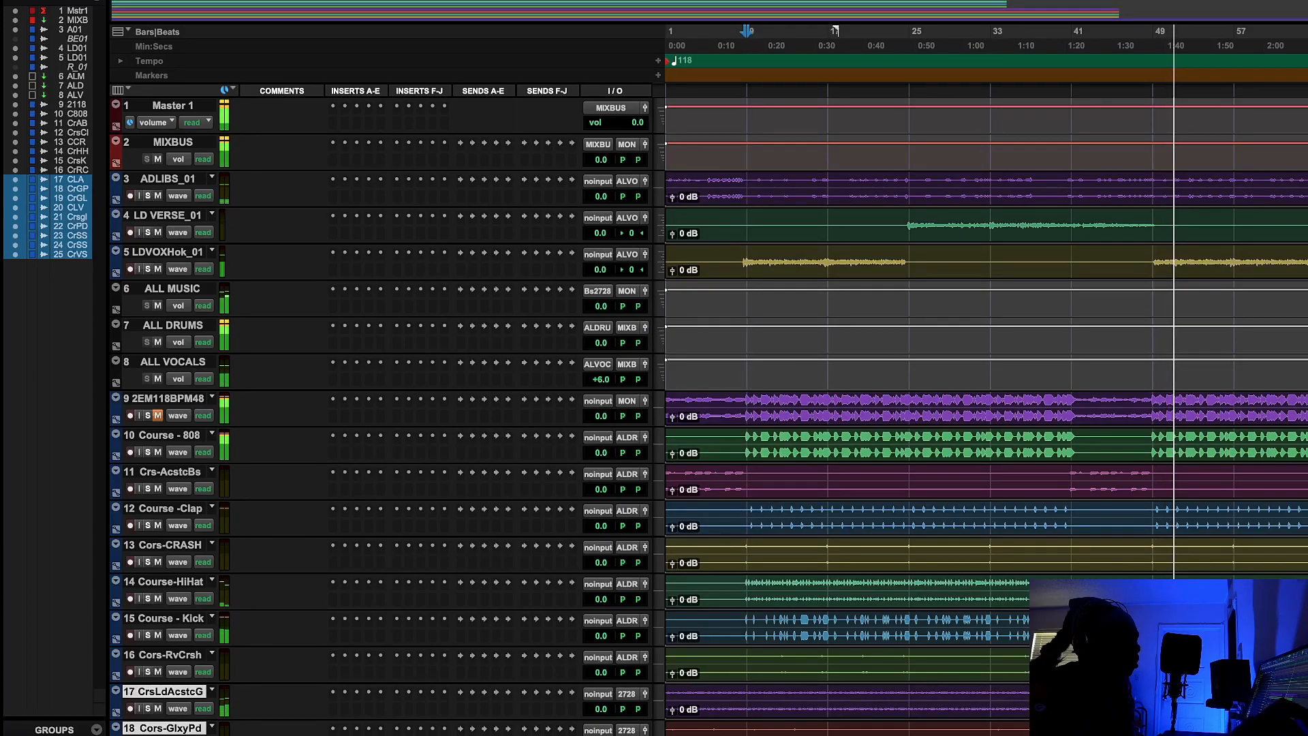
text(ALL DRUMS)
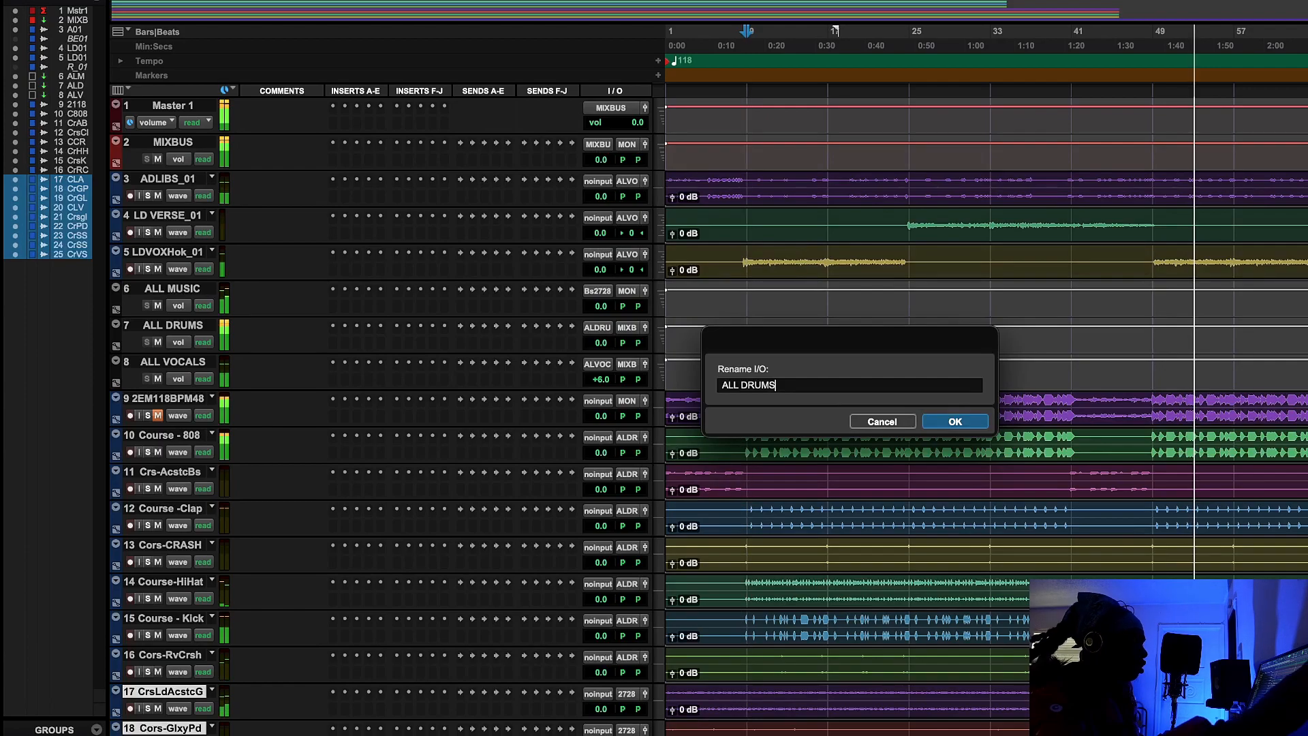
key(Return)
scroll(770, 613, down, 2)
scroll(774, 641, up, 2)
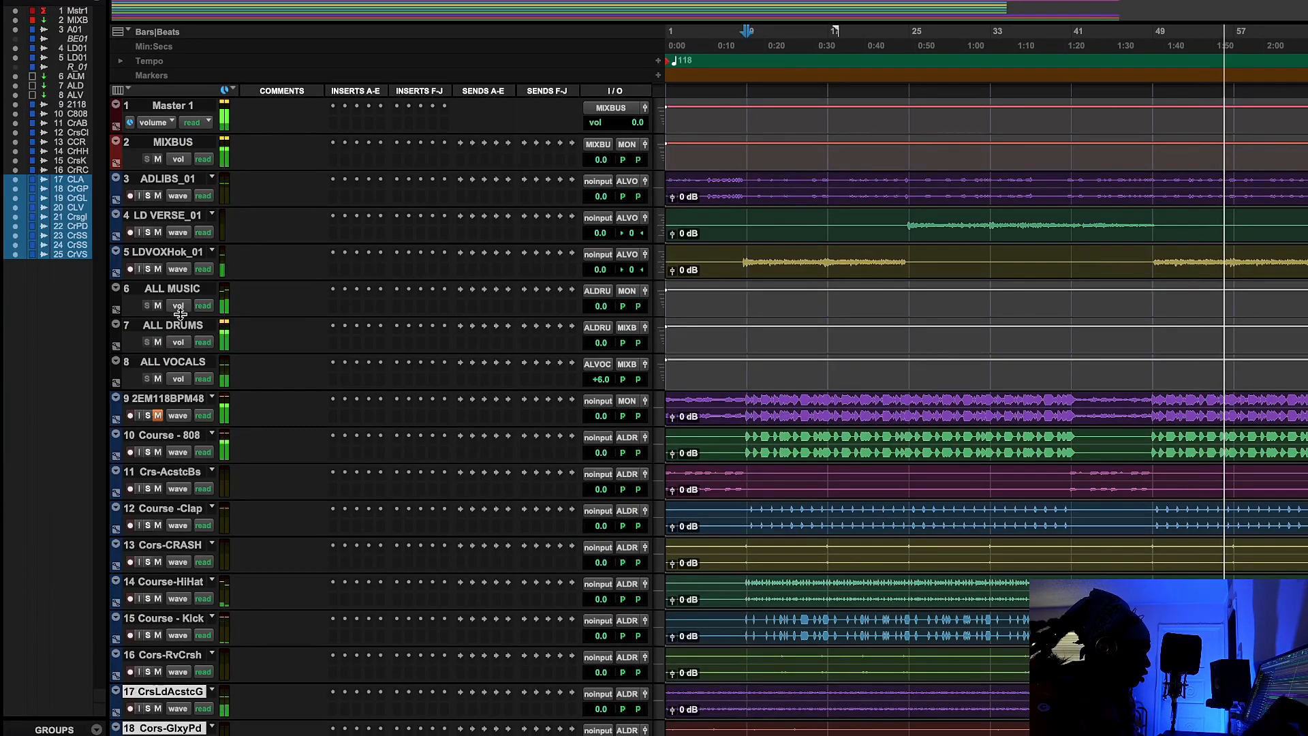
drag(181, 315, 179, 346)
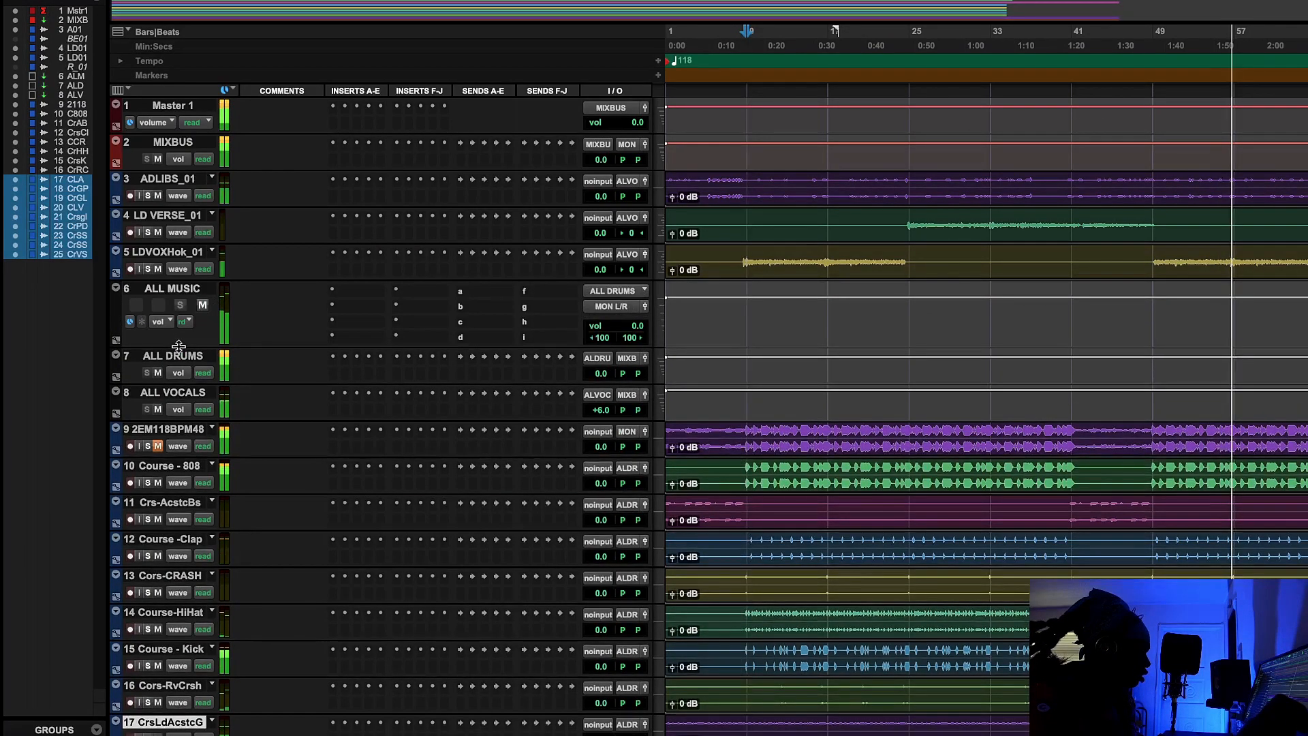
click(168, 285)
right_click(168, 285)
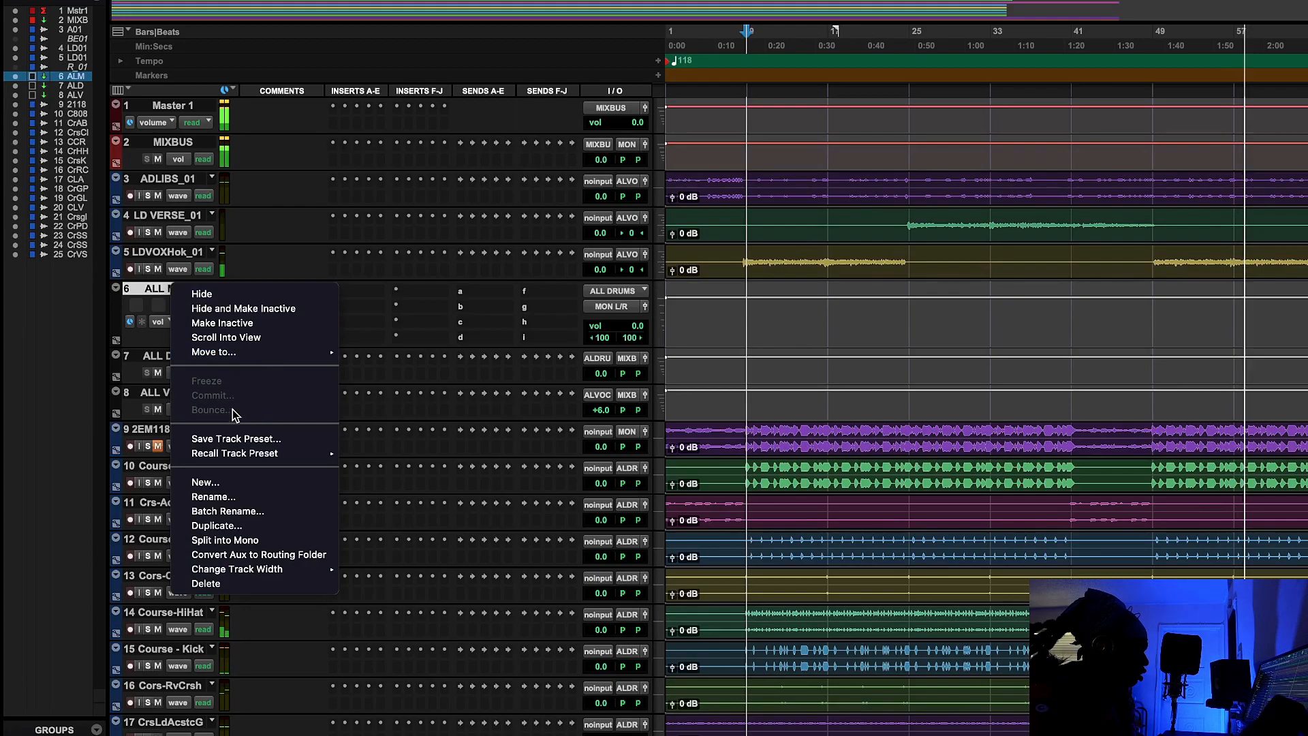
click(230, 497)
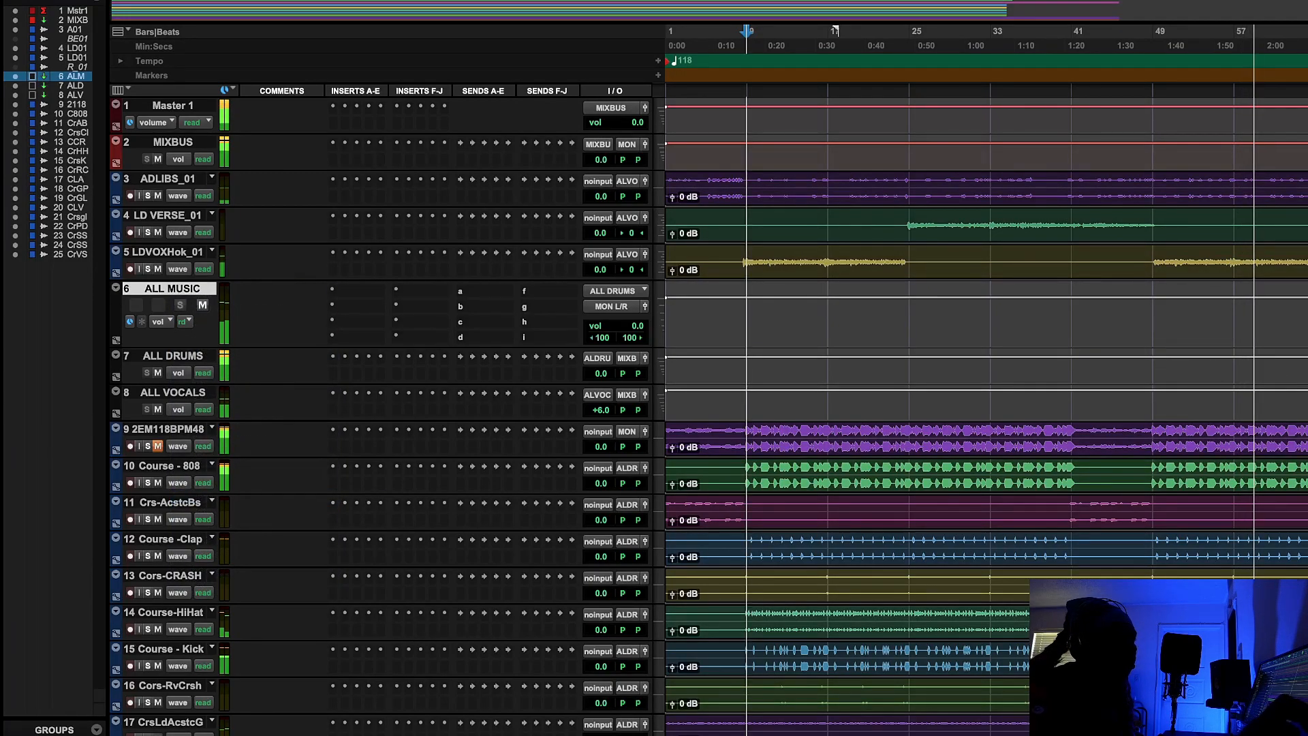
double_click(1058, 262)
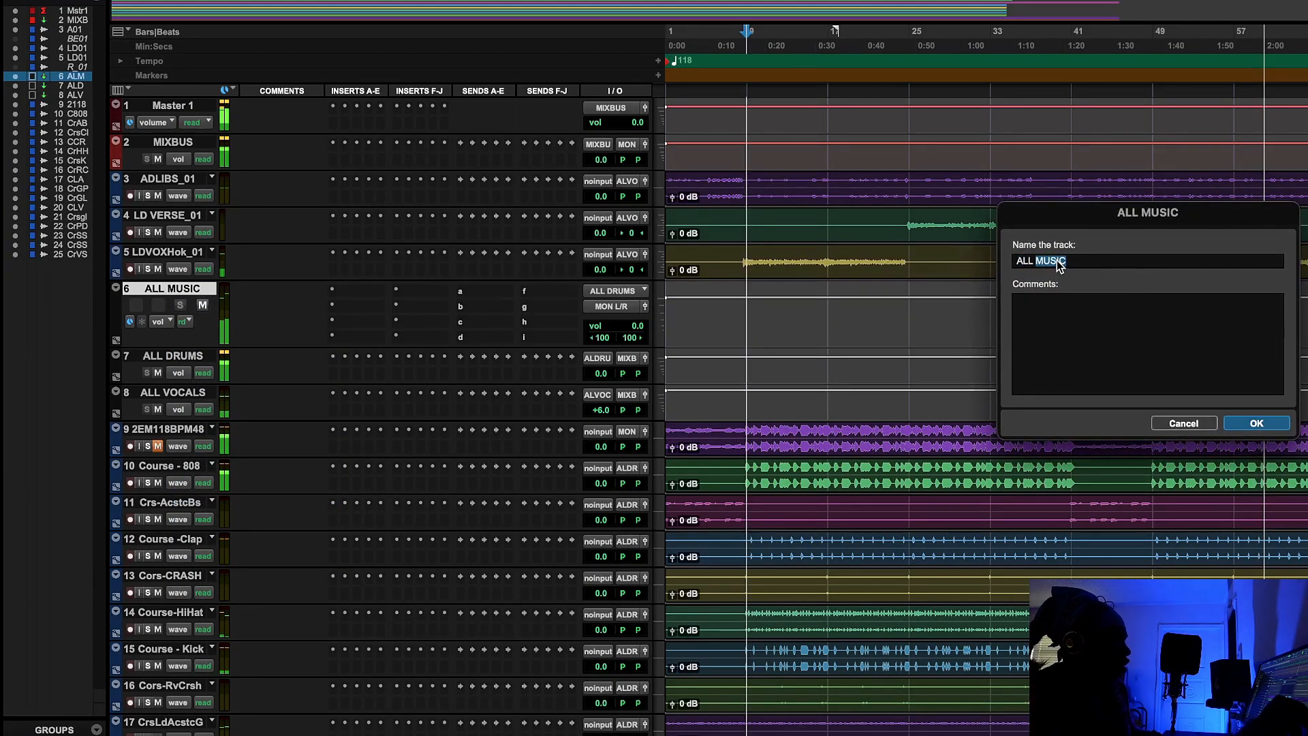
click(1185, 424)
Rename the bus feeding the ALL MUSIC aux track as ALL MUSIC.
click(632, 291)
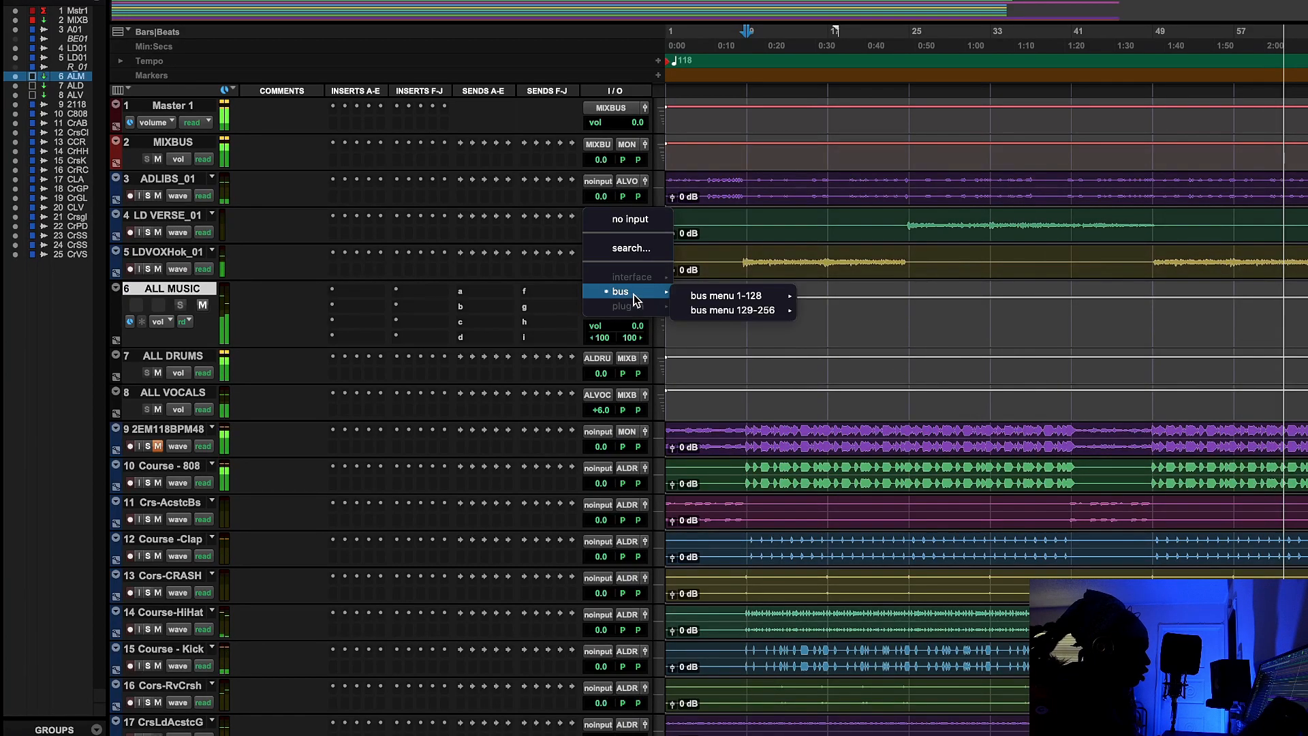
mouse_move(701, 291)
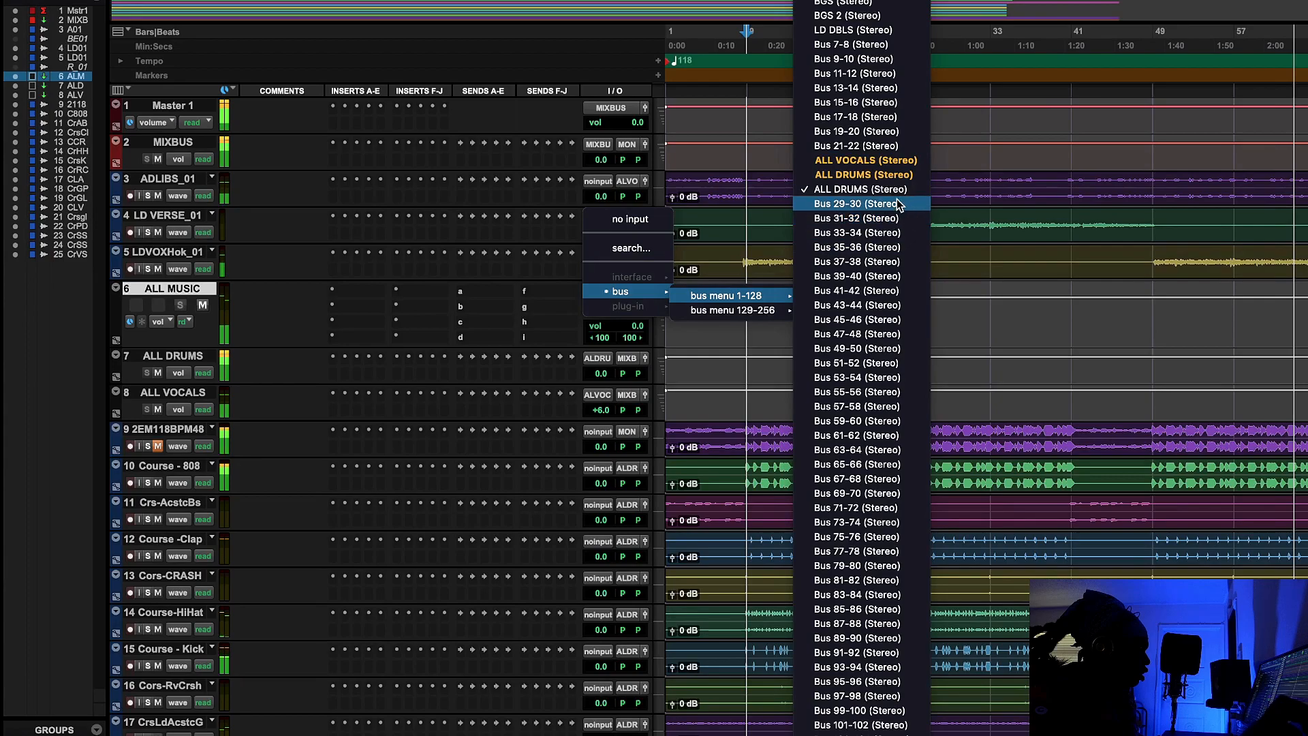
click(860, 189)
right_click(613, 291)
click(641, 324)
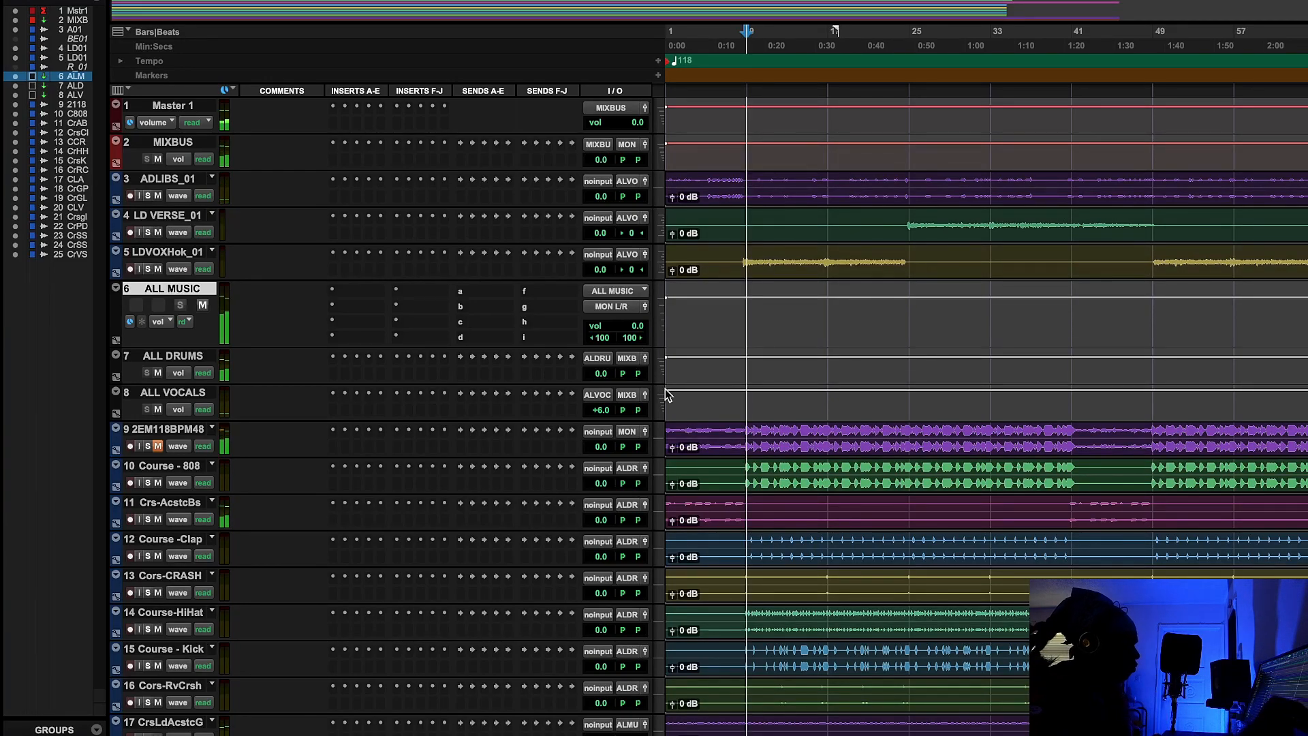
Route the output of the ALL MUSIC aux track to MIXBUS (Stereo).
click(617, 292)
mouse_move(632, 321)
mouse_move(729, 326)
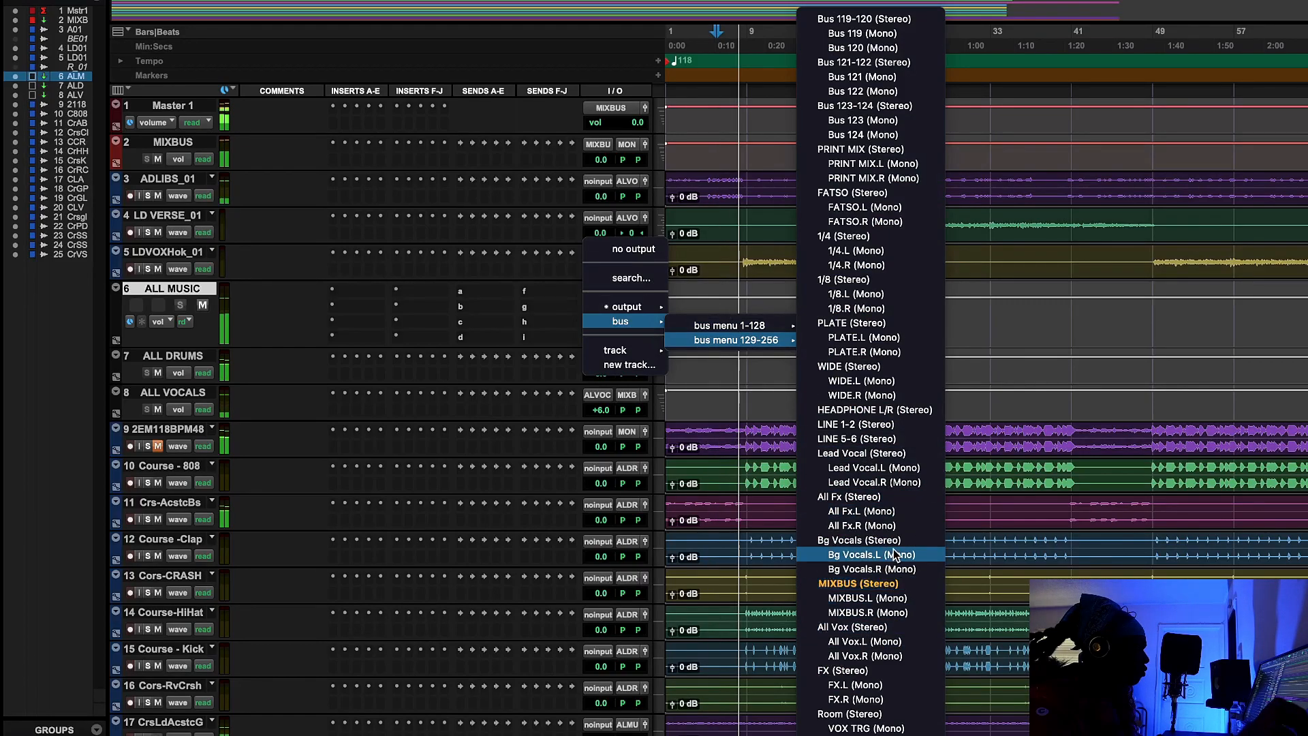
click(901, 581)
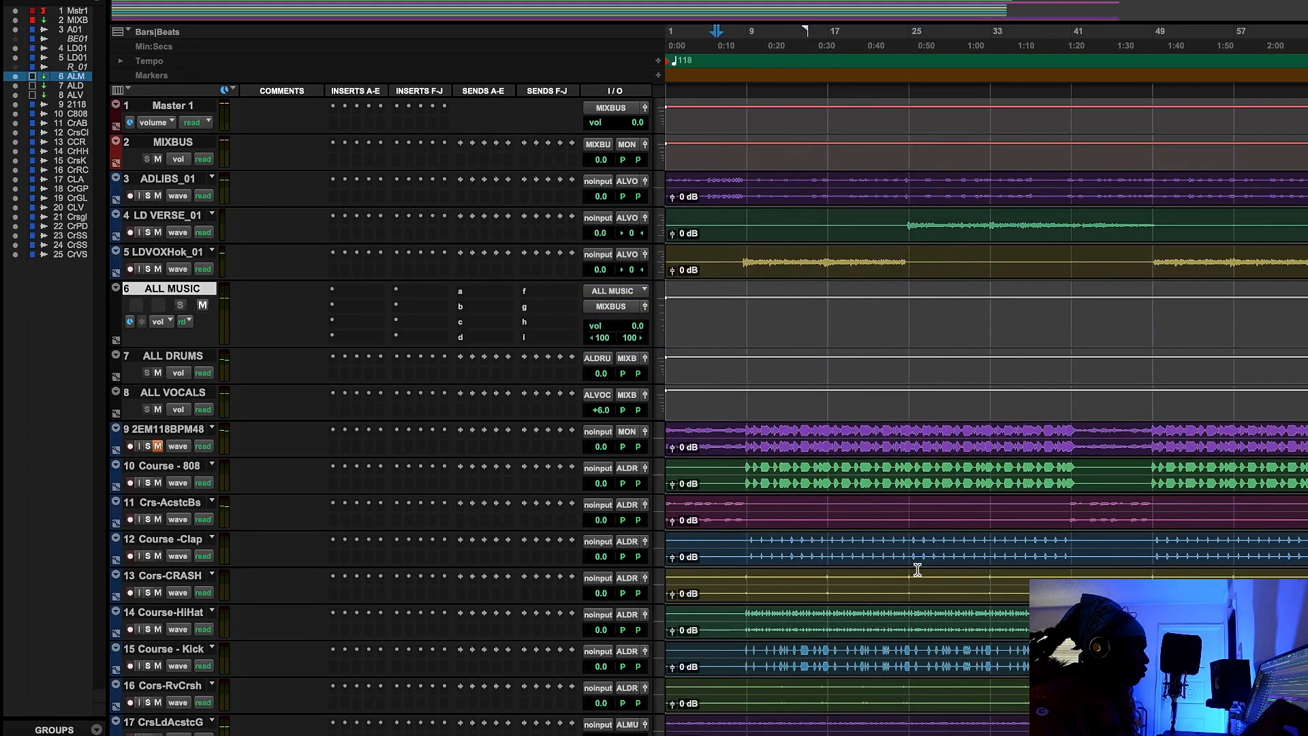
Select the vocal tracks ADLIBS_01, LD VERSE_01 and LDVOXHok_01 and move them together below Cours-VxSht at the end of the session.
scroll(893, 523, down, 5)
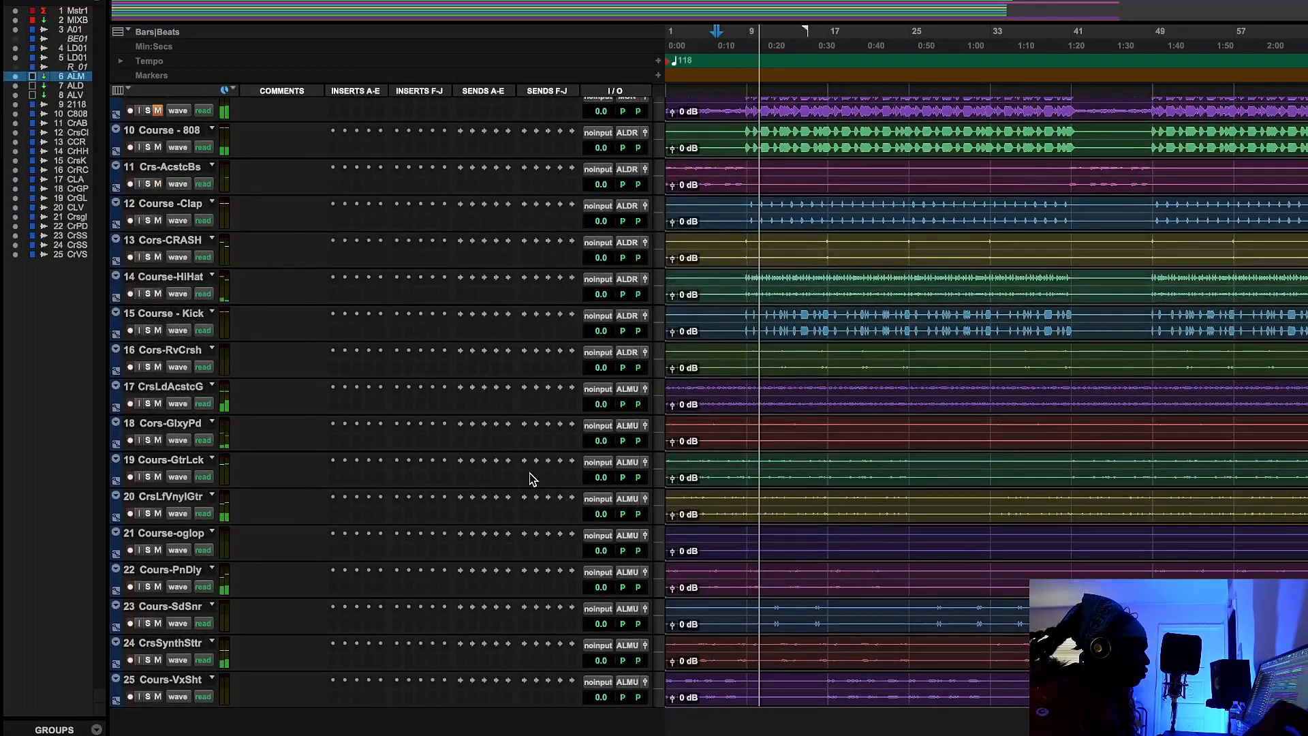
scroll(270, 651, up, 2)
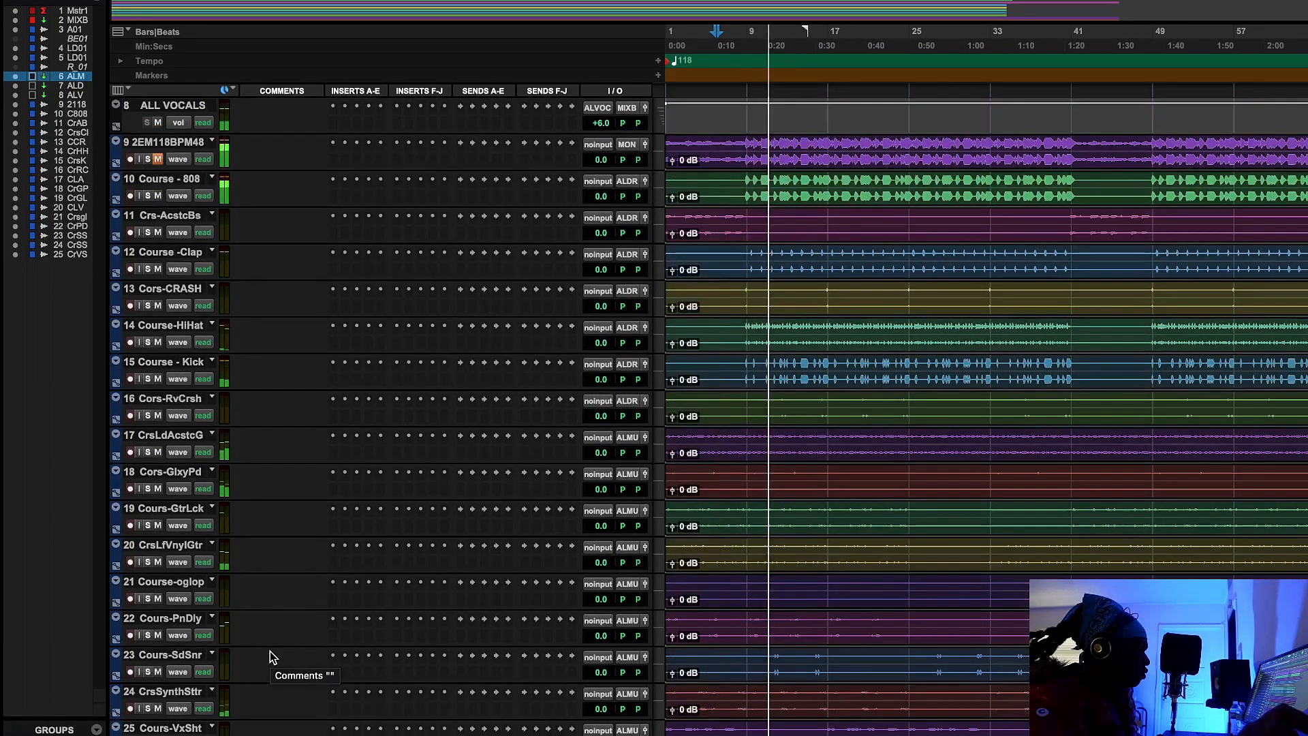
scroll(270, 651, up, 1)
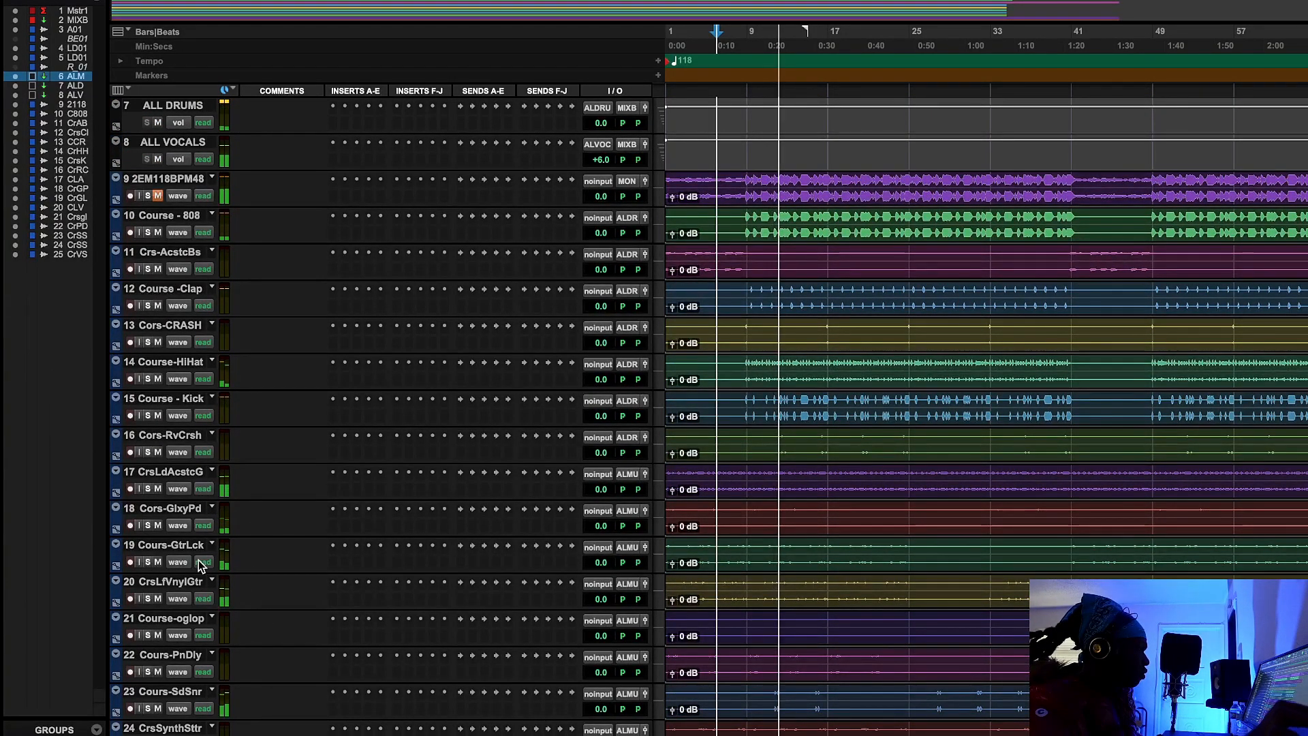
scroll(199, 560, down, 1)
scroll(198, 560, up, 5)
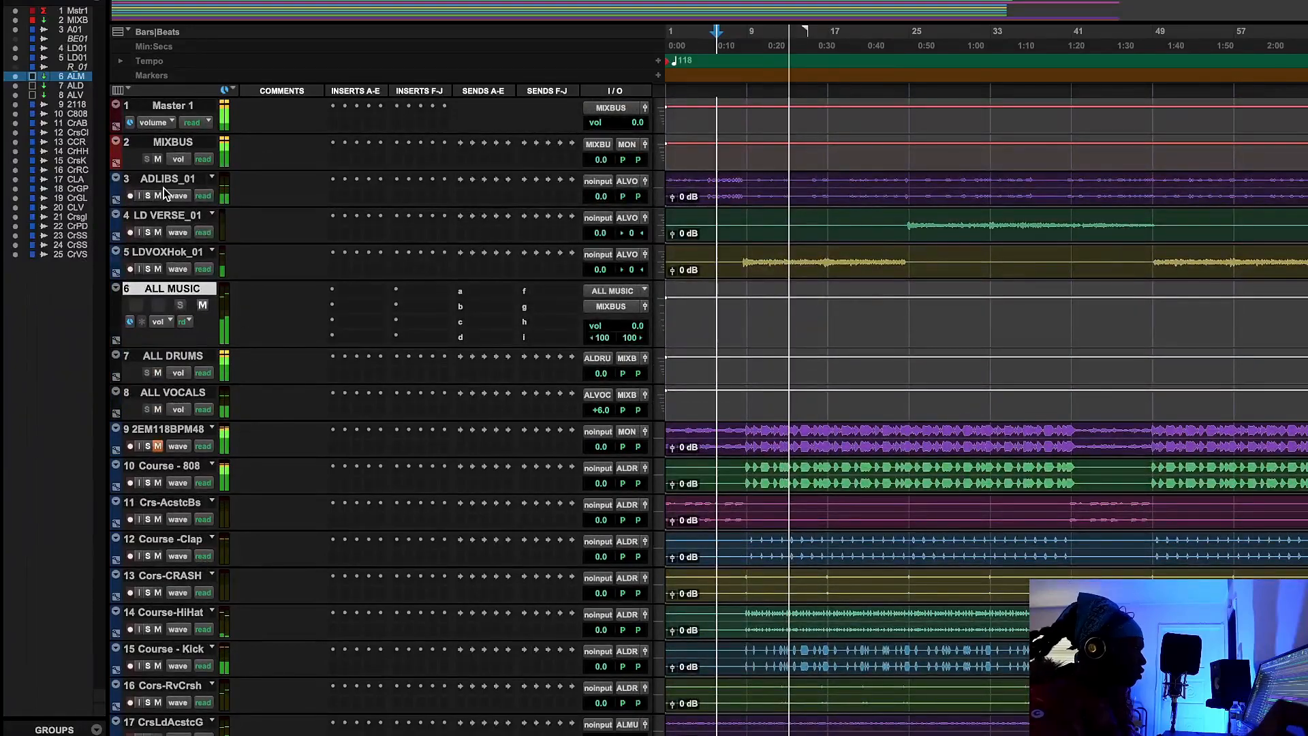
click(163, 184)
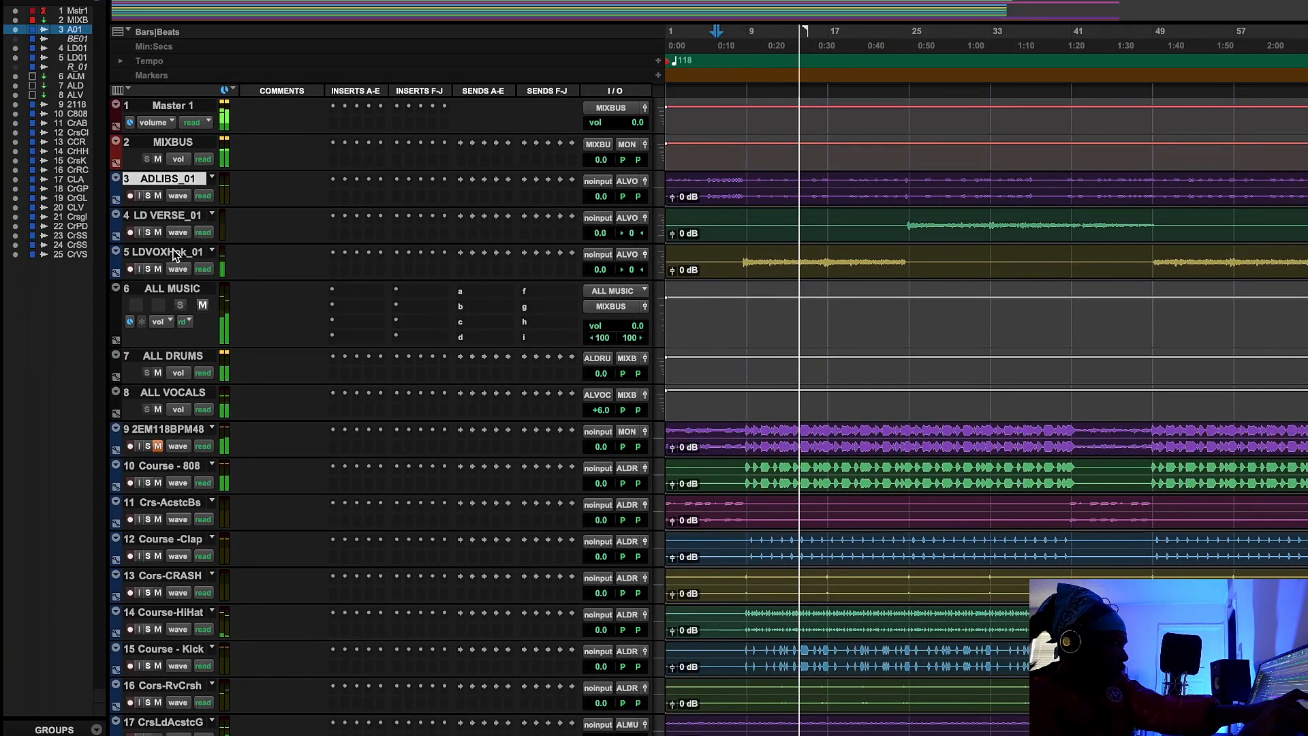
shift+click(173, 254)
drag(174, 254, 205, 707)
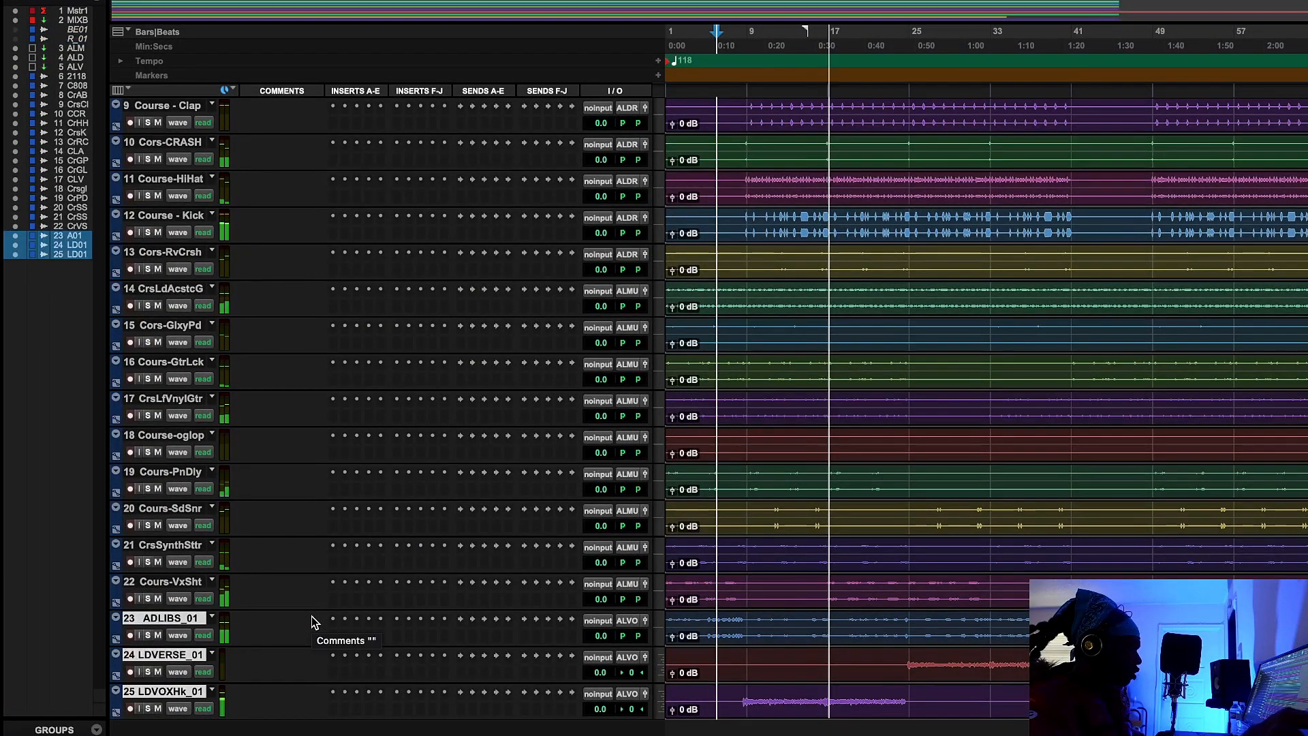
Move the ADLIBS_01 track below LDVOXHk_01 so that it is the last track.
click(174, 584)
drag(174, 619, 176, 712)
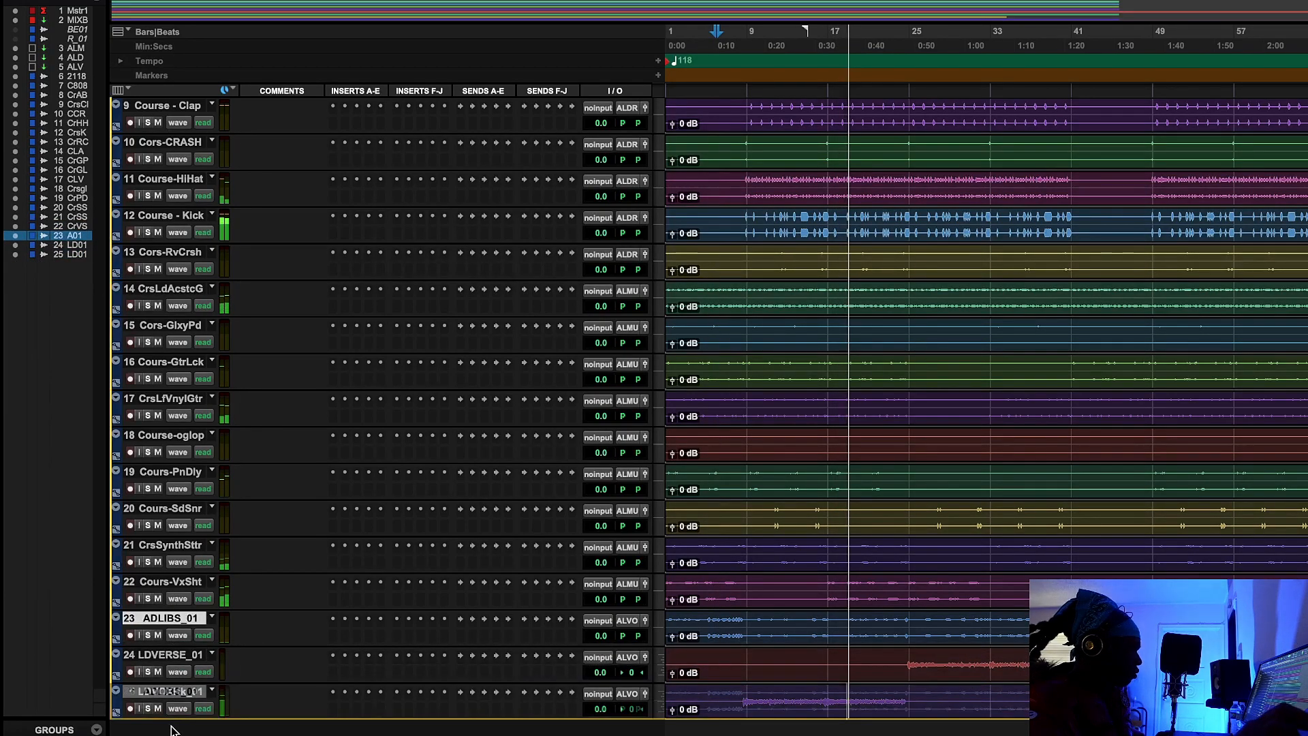
scroll(394, 590, up, 1)
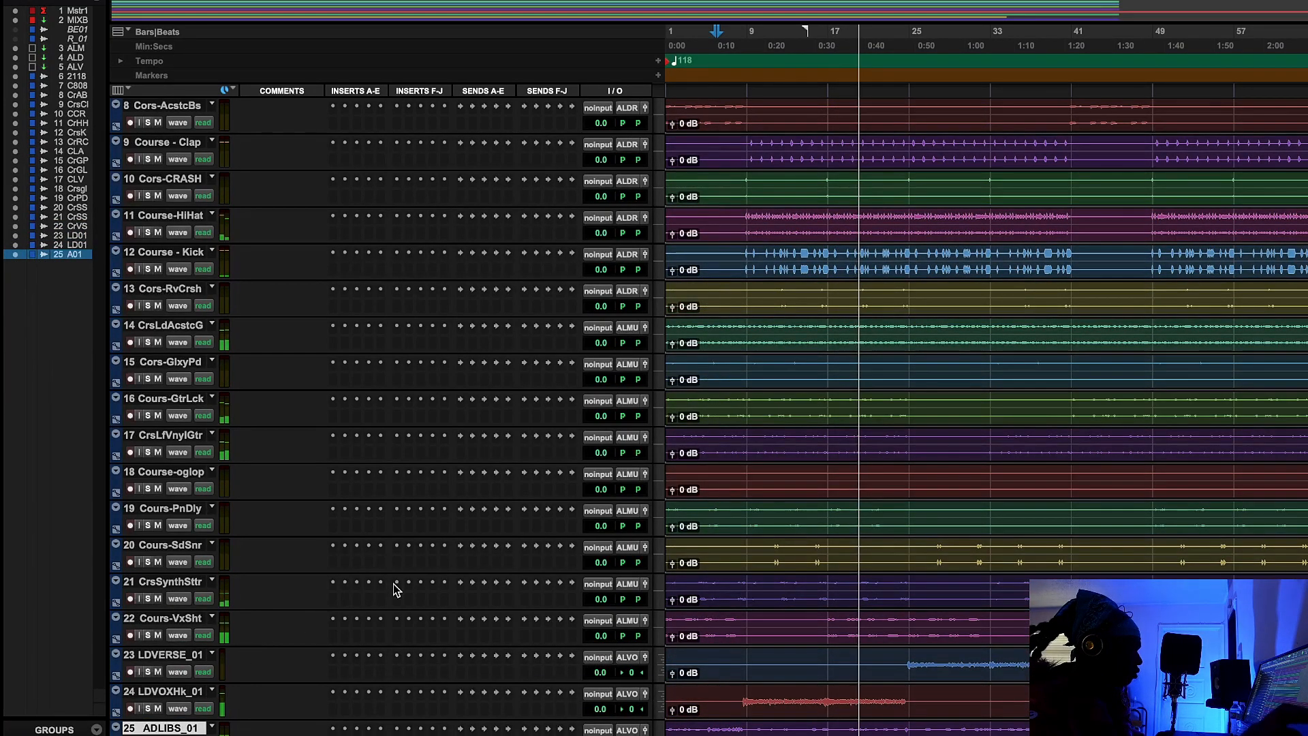
Reduce the ALL MUSIC track's height to match the ALL DRUMS and ALL VOCALS aux tracks.
scroll(394, 583, up, 6)
scroll(394, 583, up, 1)
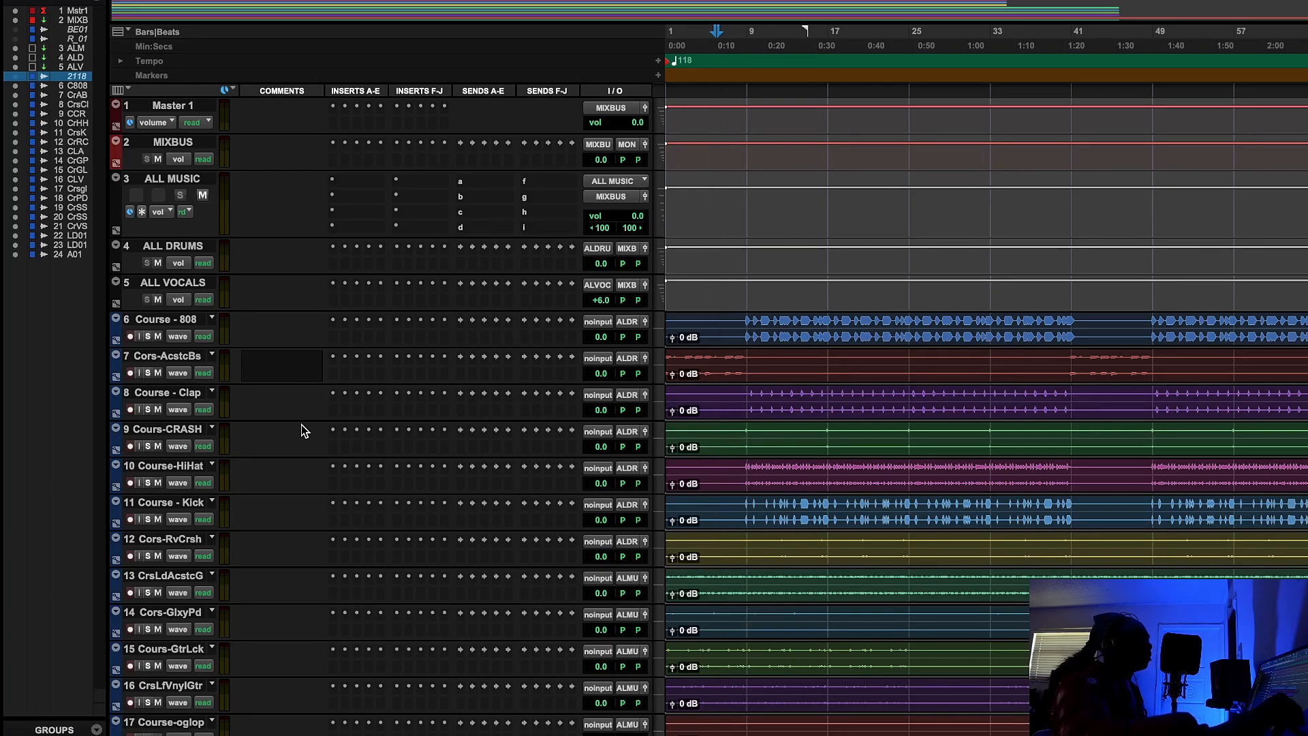
scroll(304, 408, down, 1)
scroll(330, 515, down, 6)
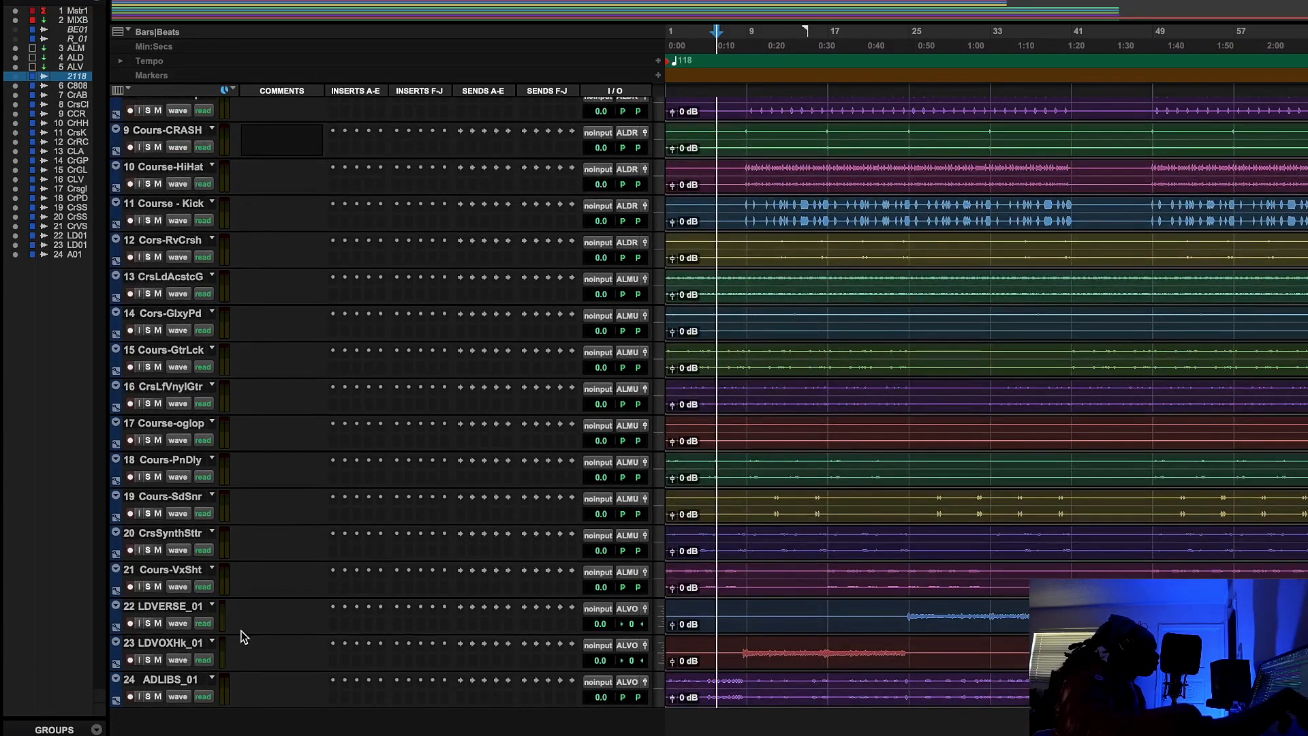
scroll(530, 520, up, 7)
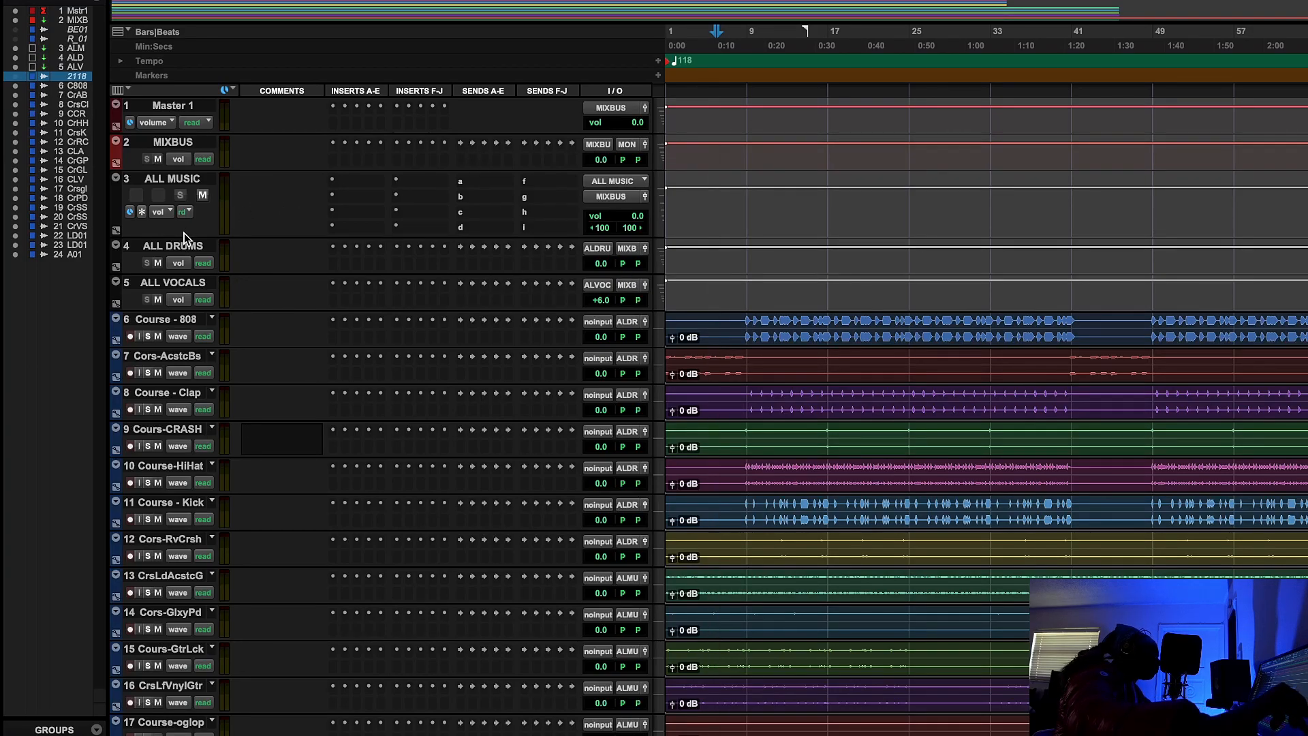
drag(189, 225, 207, 204)
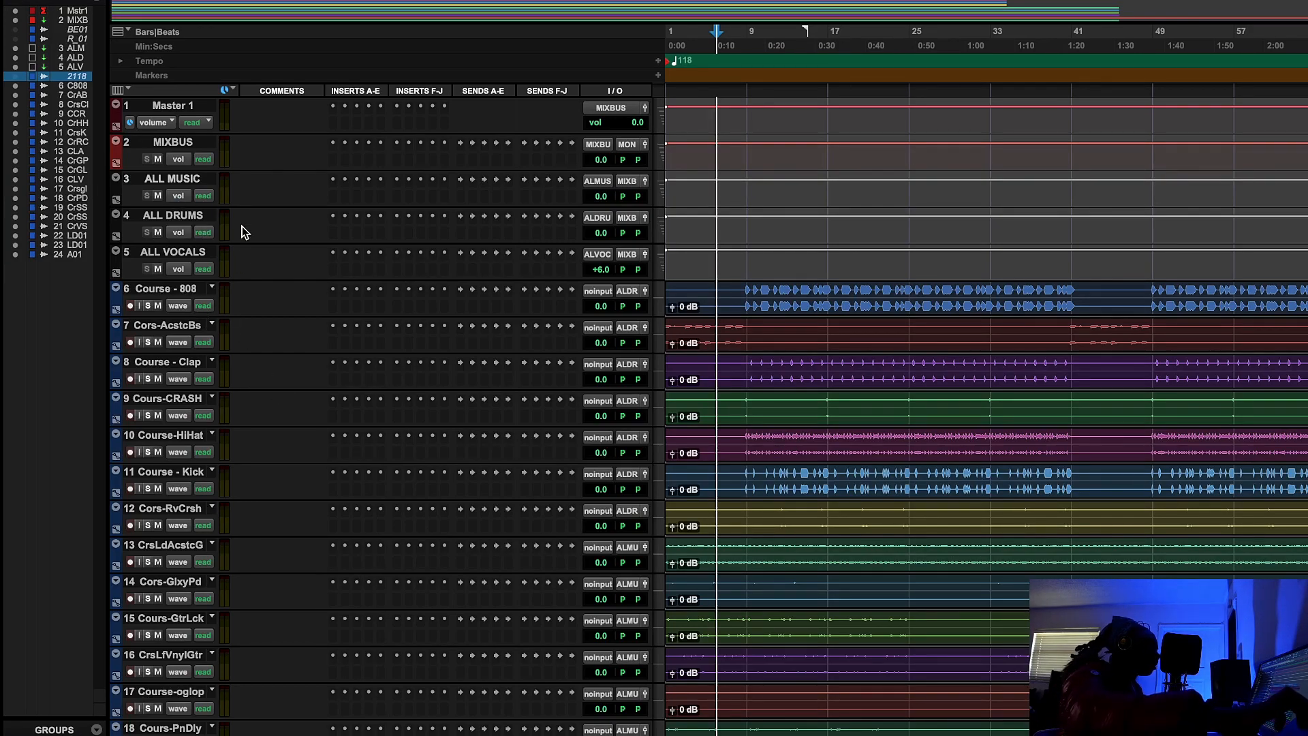
scroll(266, 682, down, 6)
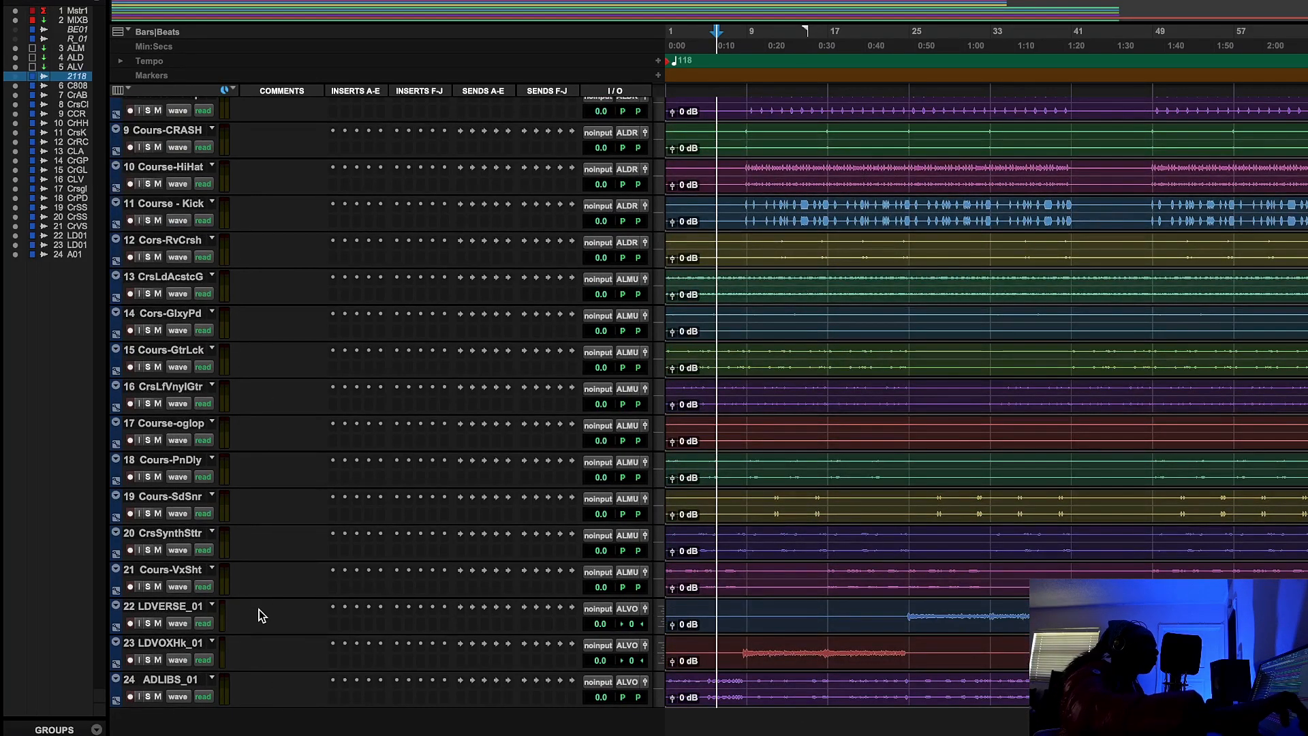
scroll(297, 316, up, 7)
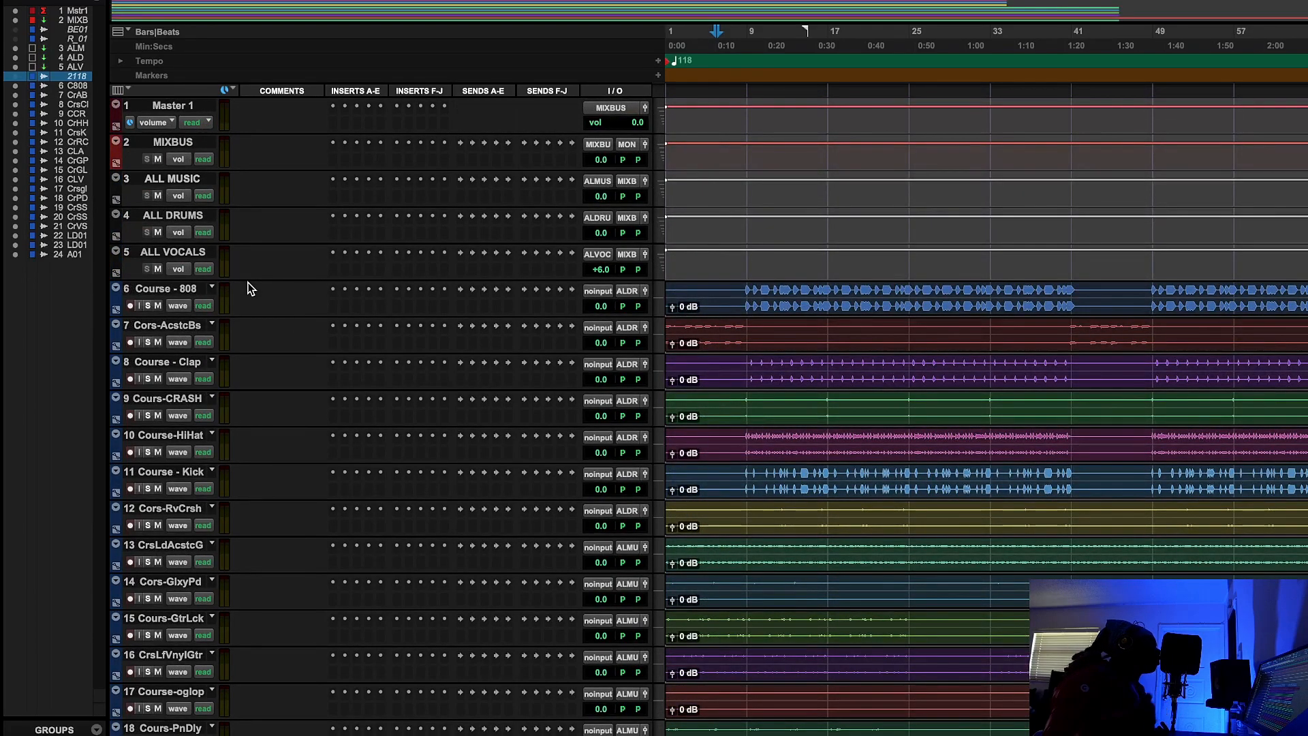
key(space)
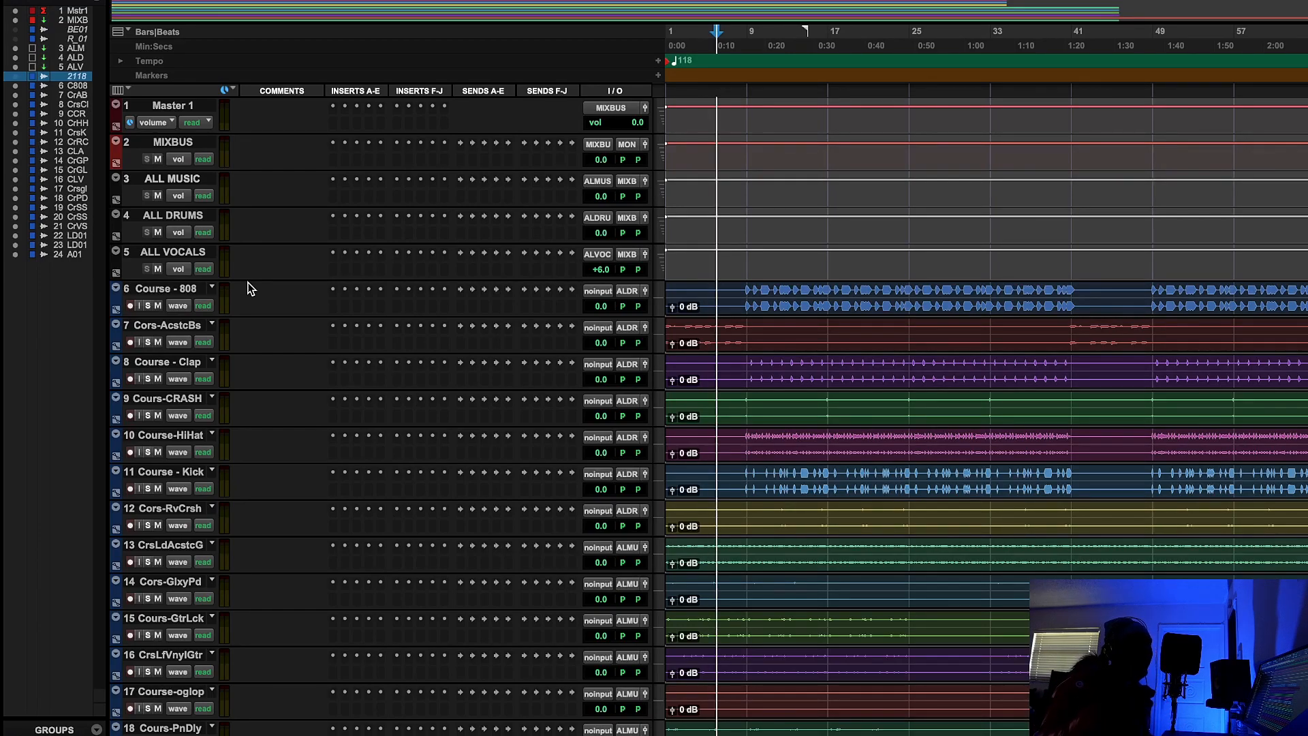
key(space)
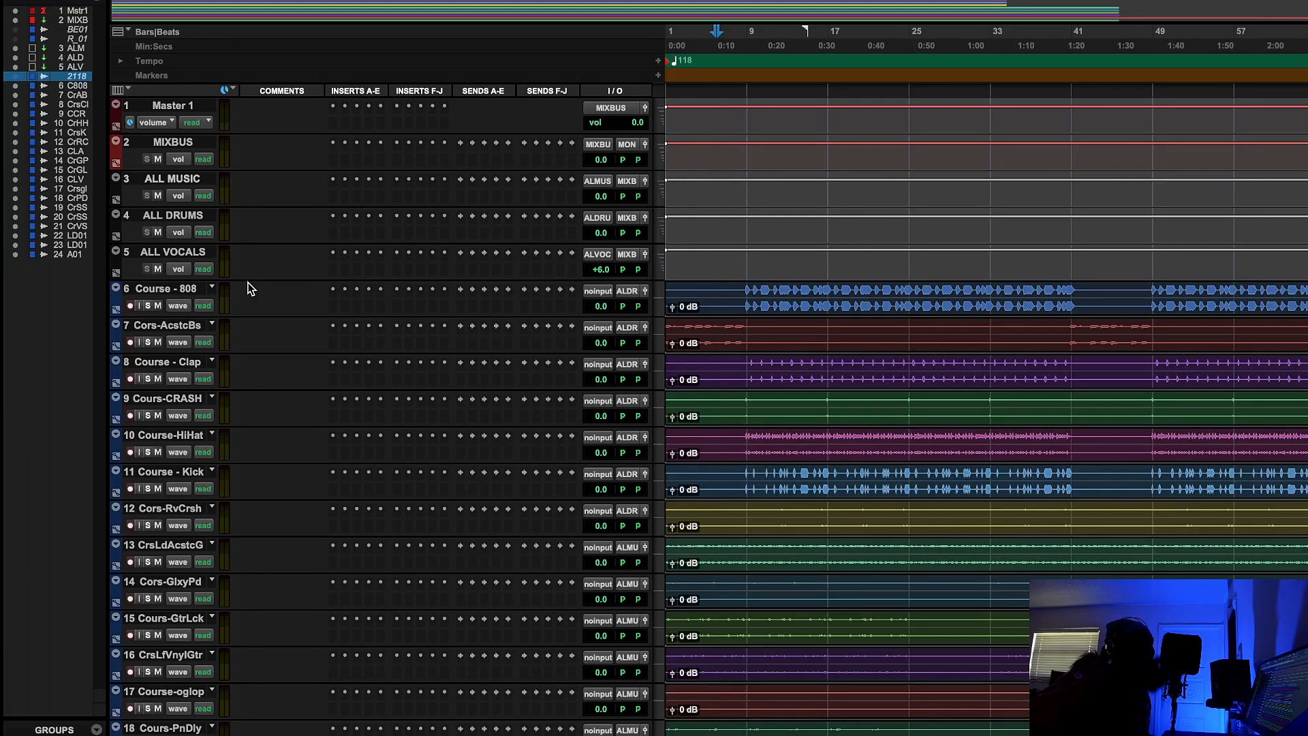